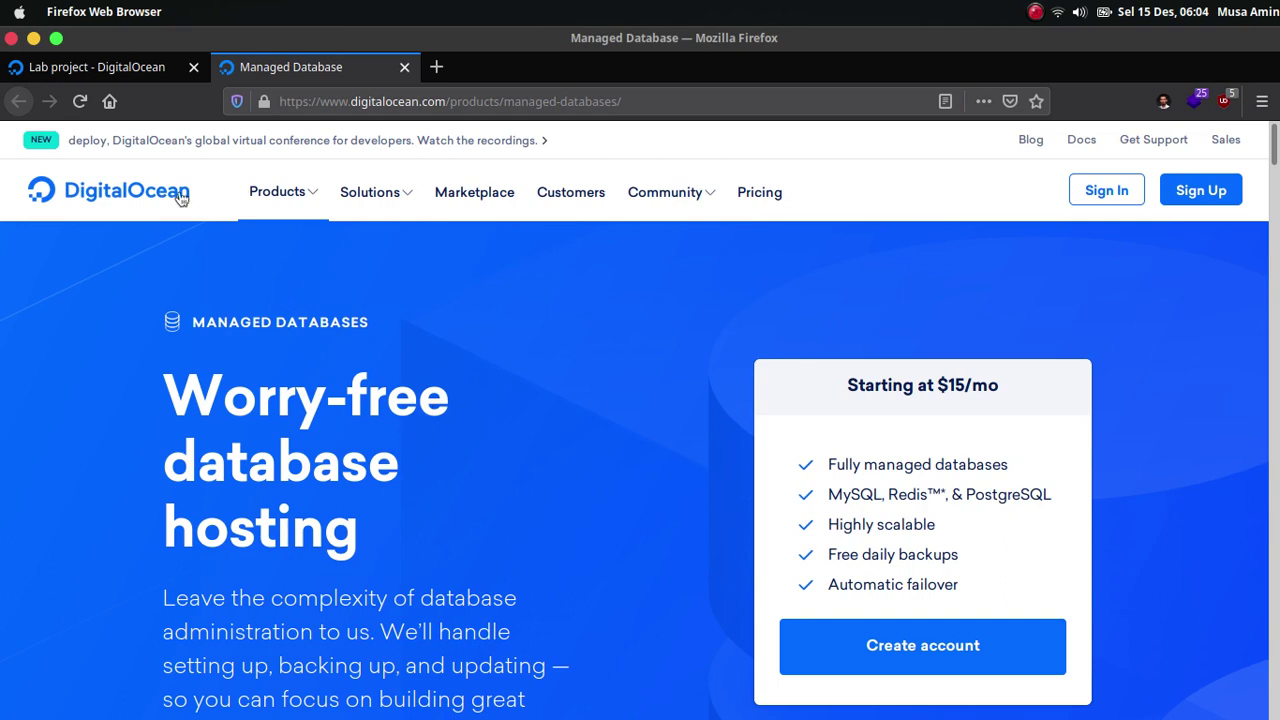
Step: Switch to the Lab project's DigitalOcean page and start creating a new database cluster
{"action": "left_click", "coordinate": [135, 78]}
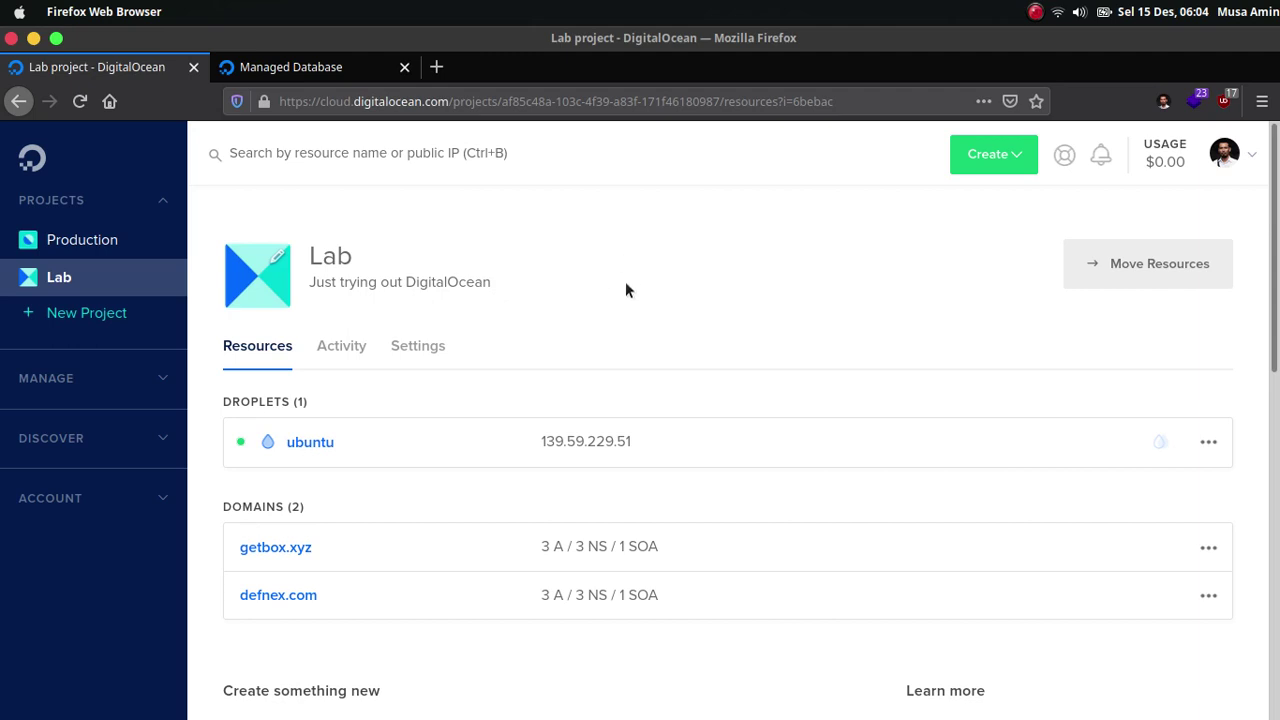
{"action": "left_click", "coordinate": [984, 160]}
{"action": "scroll", "coordinate": [985, 250], "scroll_direction": "down", "scroll_amount": 2}
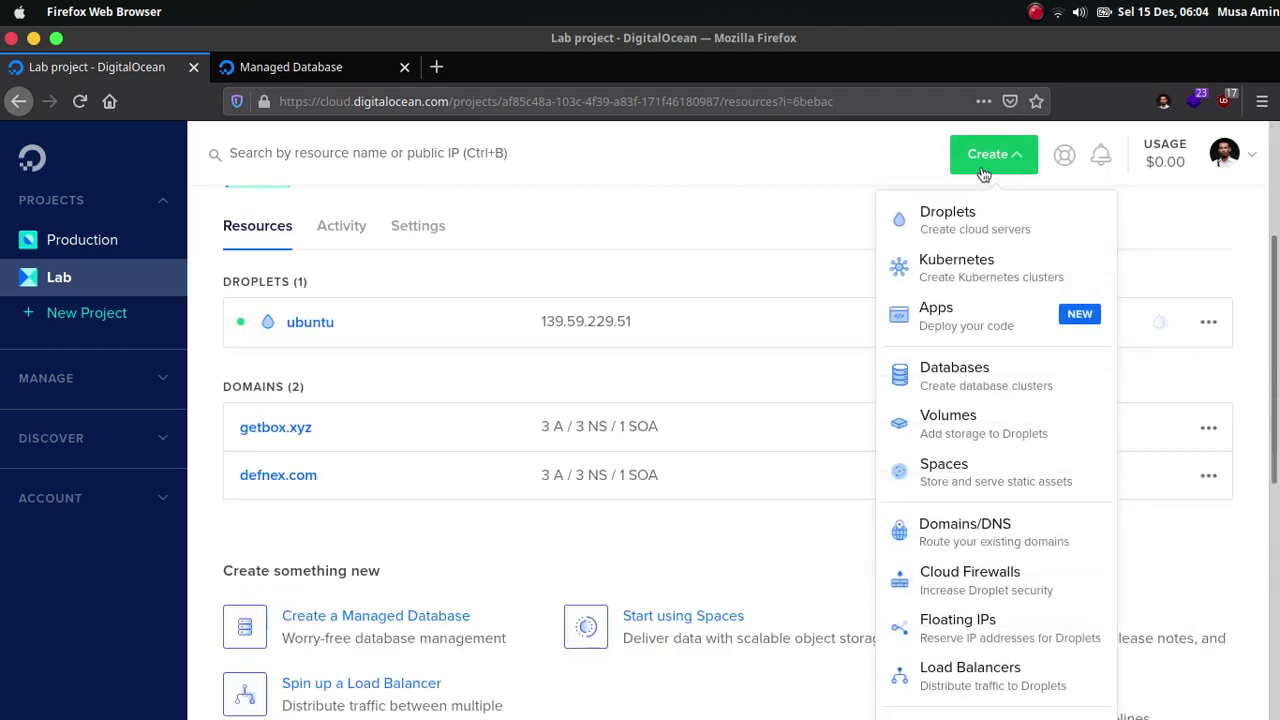
{"action": "left_click", "coordinate": [990, 392]}
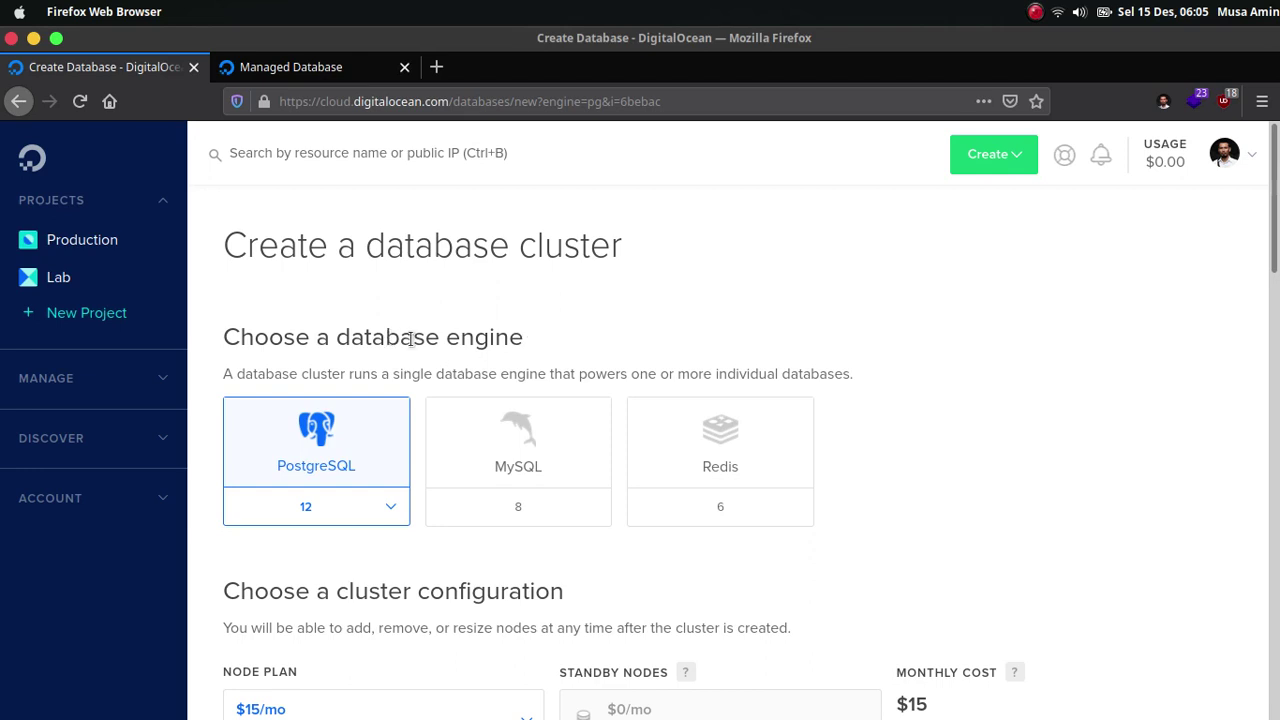
Step: Choose MySQL 8 as the database engine for the cluster
{"action": "scroll", "coordinate": [938, 321], "scroll_direction": "down", "scroll_amount": 1}
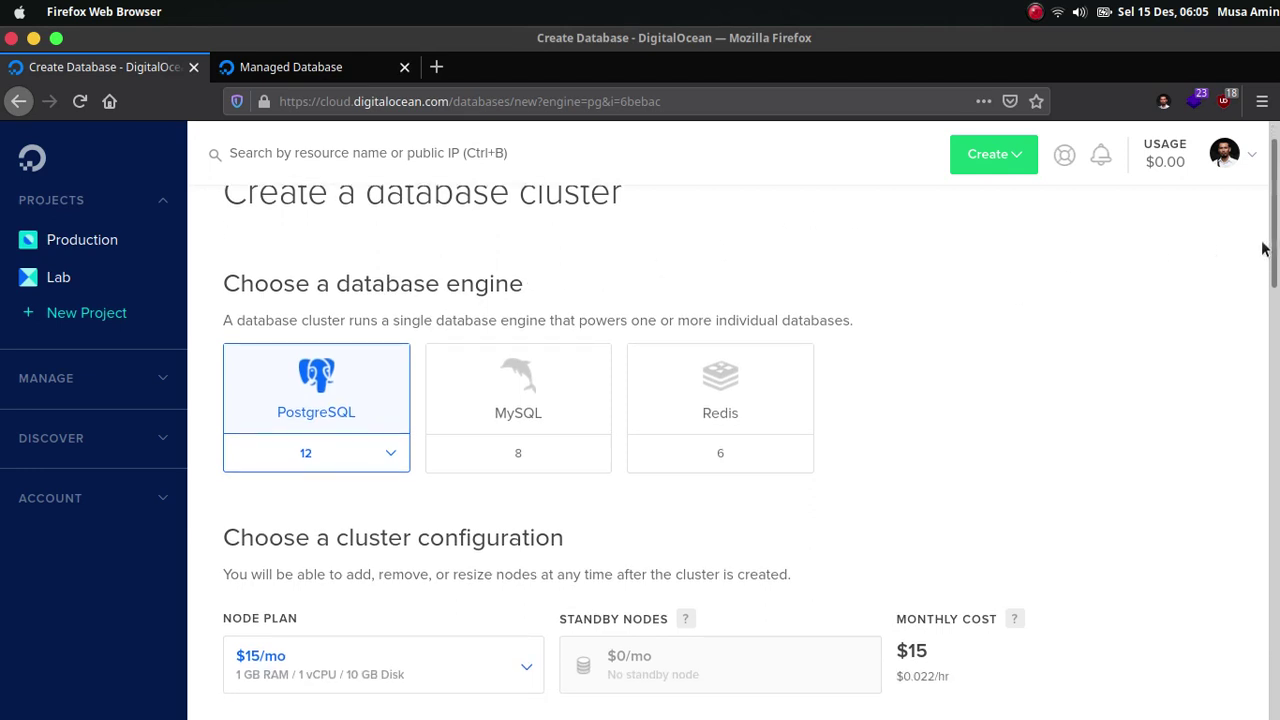
{"action": "left_click_drag", "start_coordinate": [1272, 250], "coordinate": [1272, 276]}
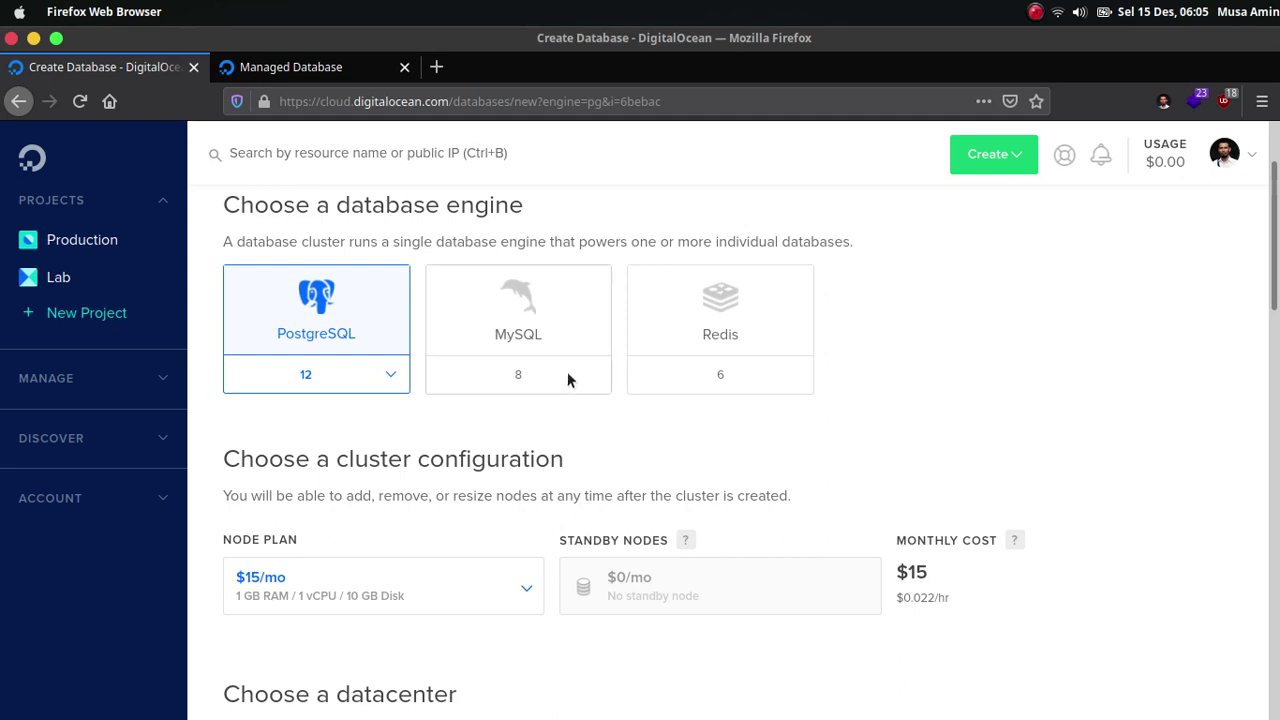
{"action": "left_click", "coordinate": [551, 322]}
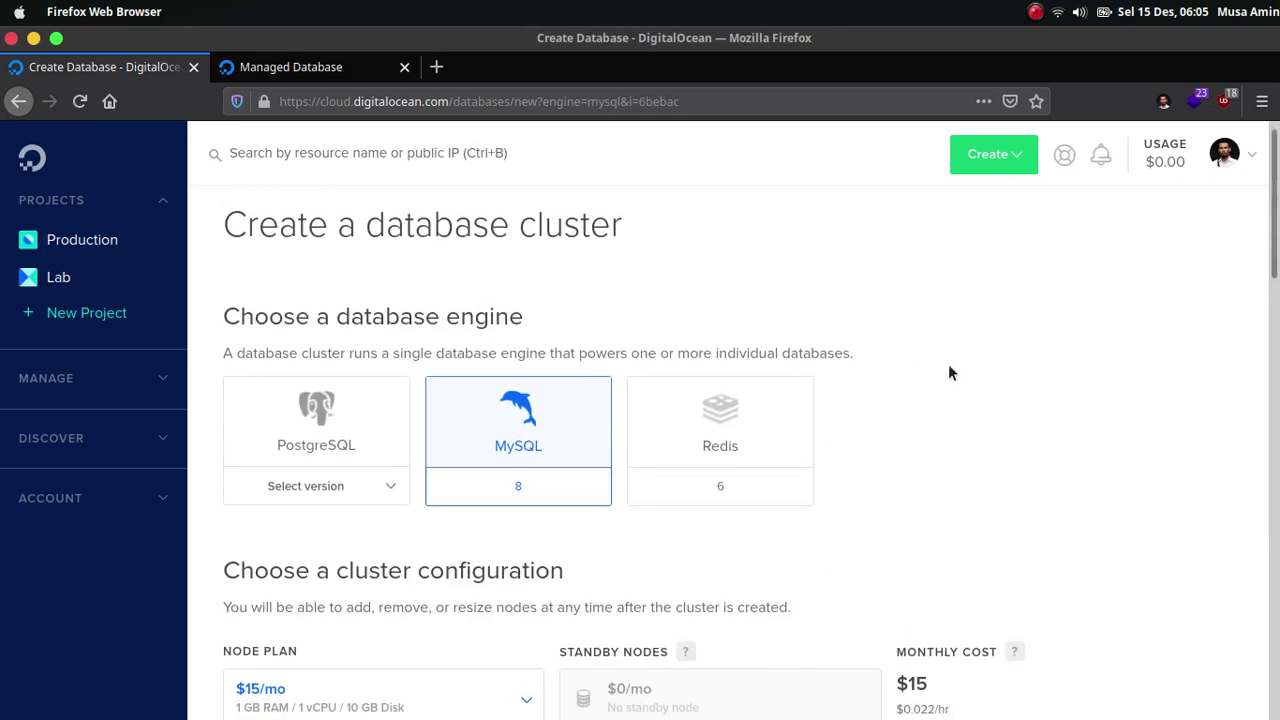
Step: Browse the available node plans and select the $15/mo plan with 1 GB RAM, 1 vCPU and 10 GB disk
{"action": "scroll", "coordinate": [948, 364], "scroll_direction": "down", "scroll_amount": 5}
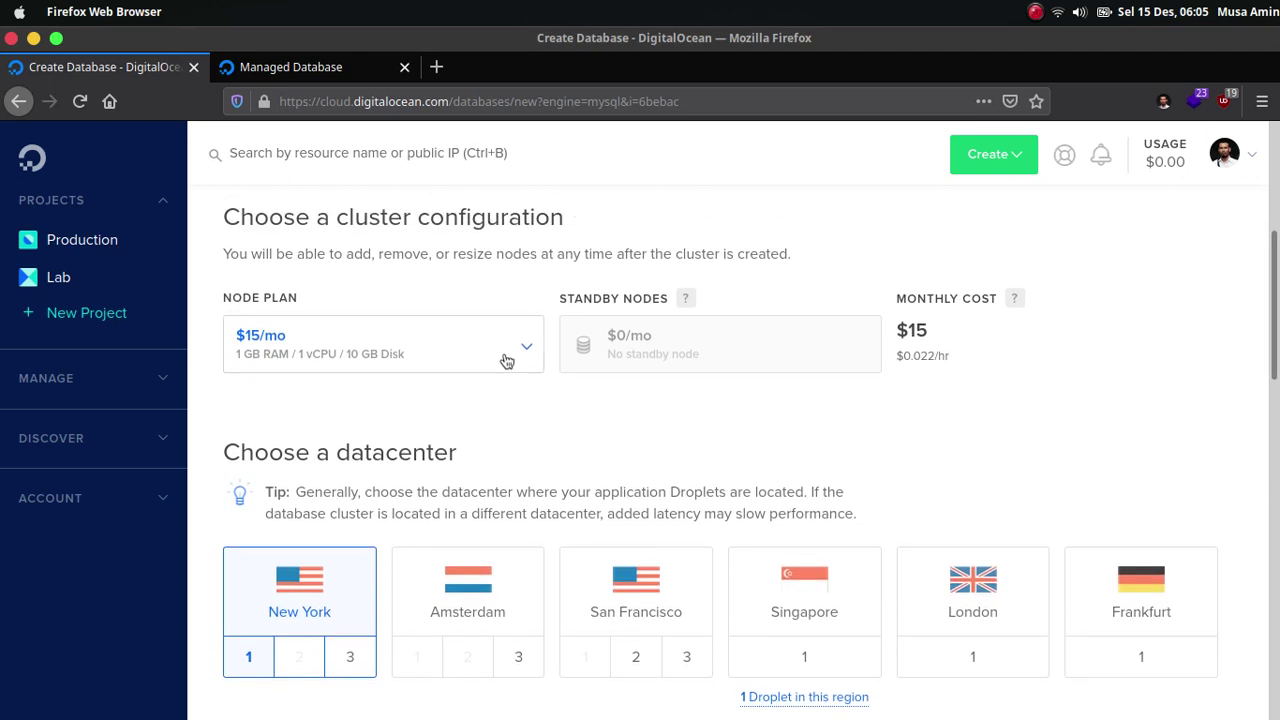
{"action": "left_click", "coordinate": [520, 350]}
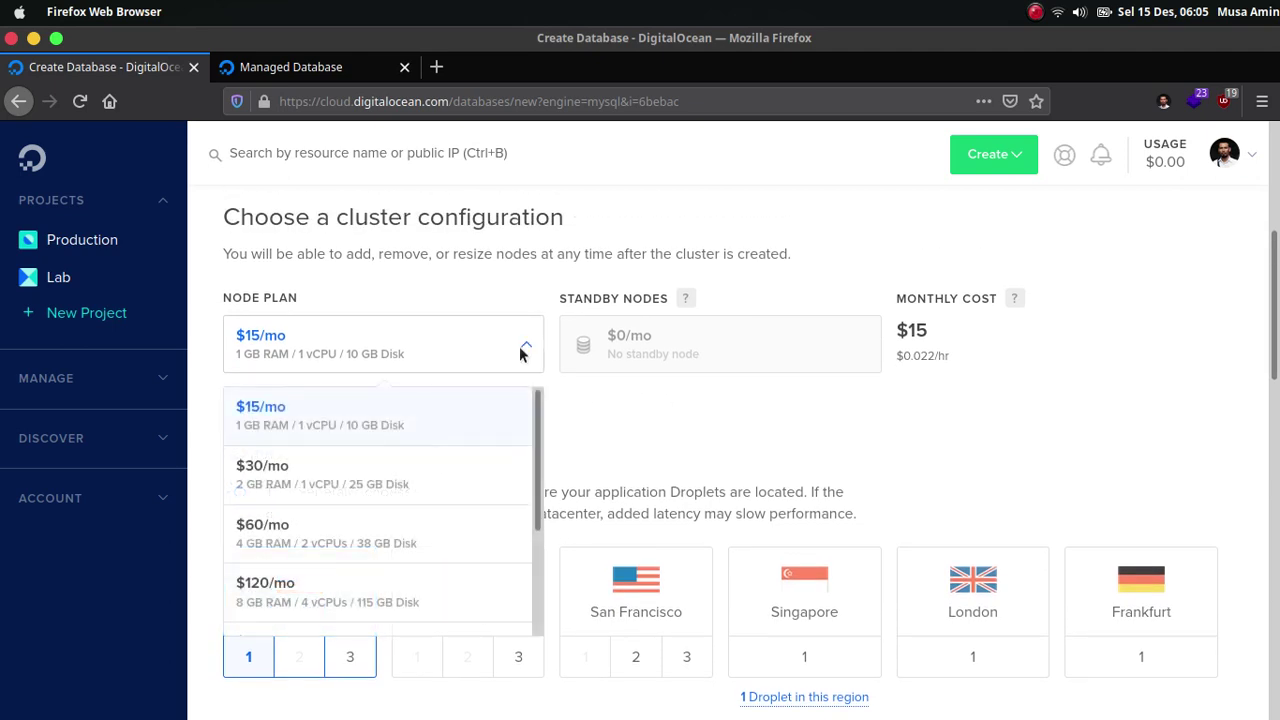
{"action": "scroll", "coordinate": [540, 430], "scroll_direction": "down", "scroll_amount": 1}
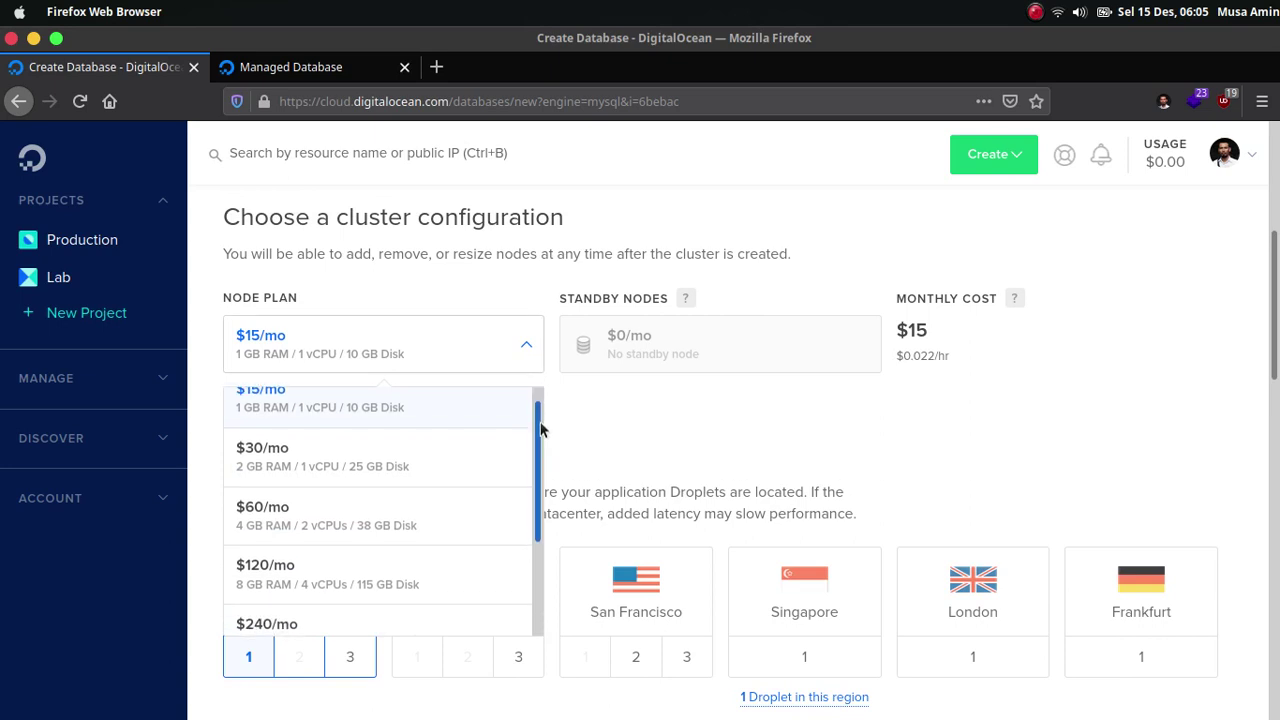
{"action": "scroll", "coordinate": [540, 432], "scroll_direction": "down", "scroll_amount": 1}
{"action": "scroll", "coordinate": [540, 420], "scroll_direction": "up", "scroll_amount": 2}
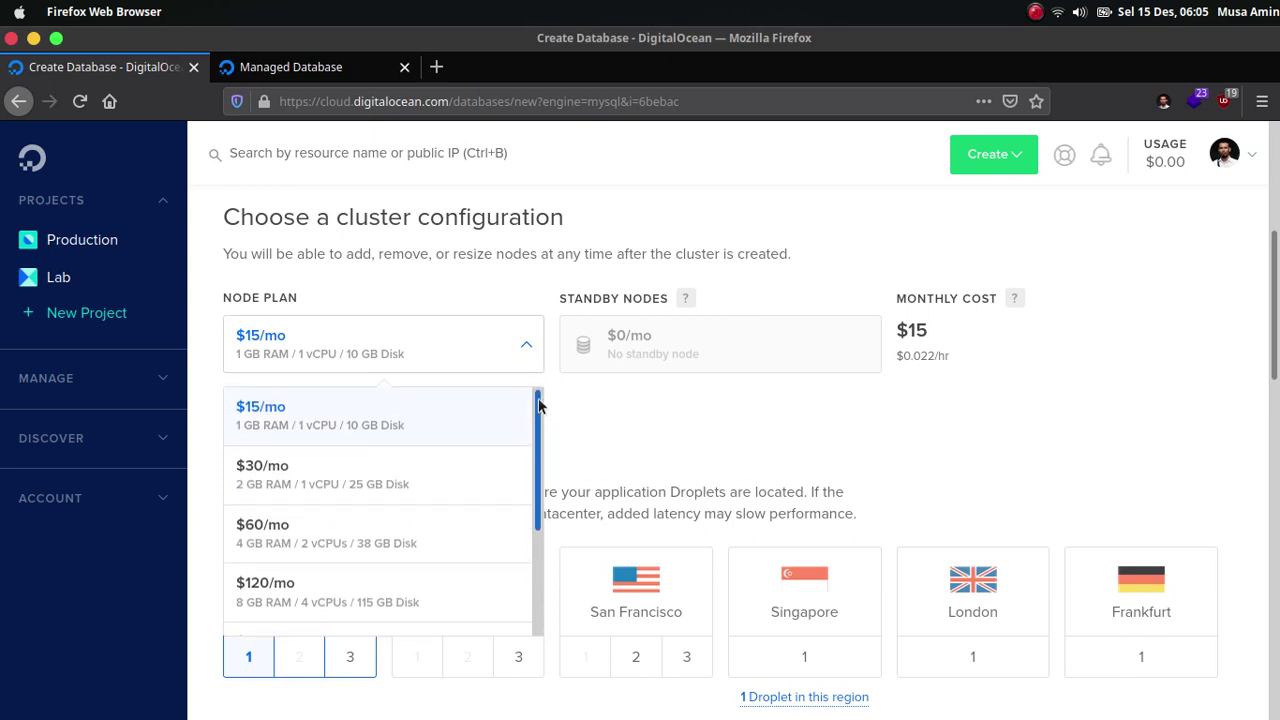
{"action": "scroll", "coordinate": [540, 415], "scroll_direction": "down", "scroll_amount": 1}
{"action": "scroll", "coordinate": [538, 402], "scroll_direction": "up", "scroll_amount": 1}
{"action": "left_click", "coordinate": [444, 428]}
Step: Try the $30/mo node plan to examine the standby node options, and restore the $15/mo plan
{"action": "mouse_move", "coordinate": [651, 350]}
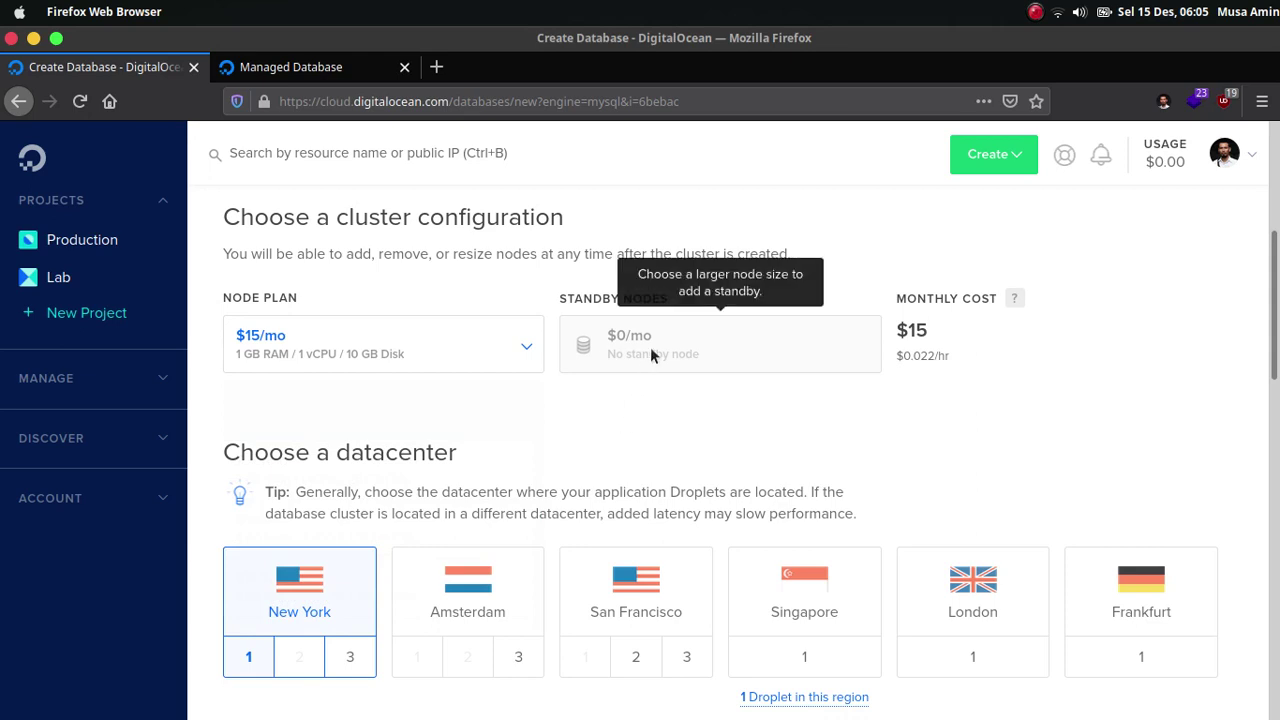
{"action": "mouse_move", "coordinate": [685, 302]}
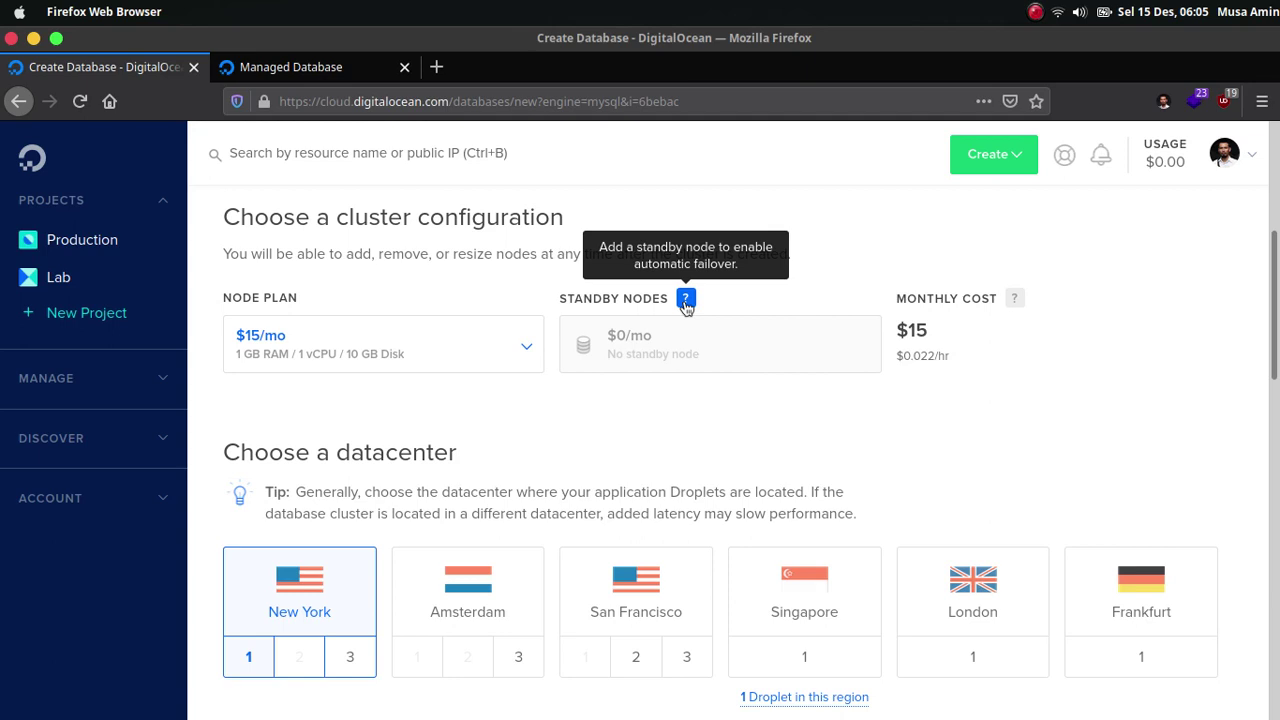
{"action": "left_click", "coordinate": [529, 352]}
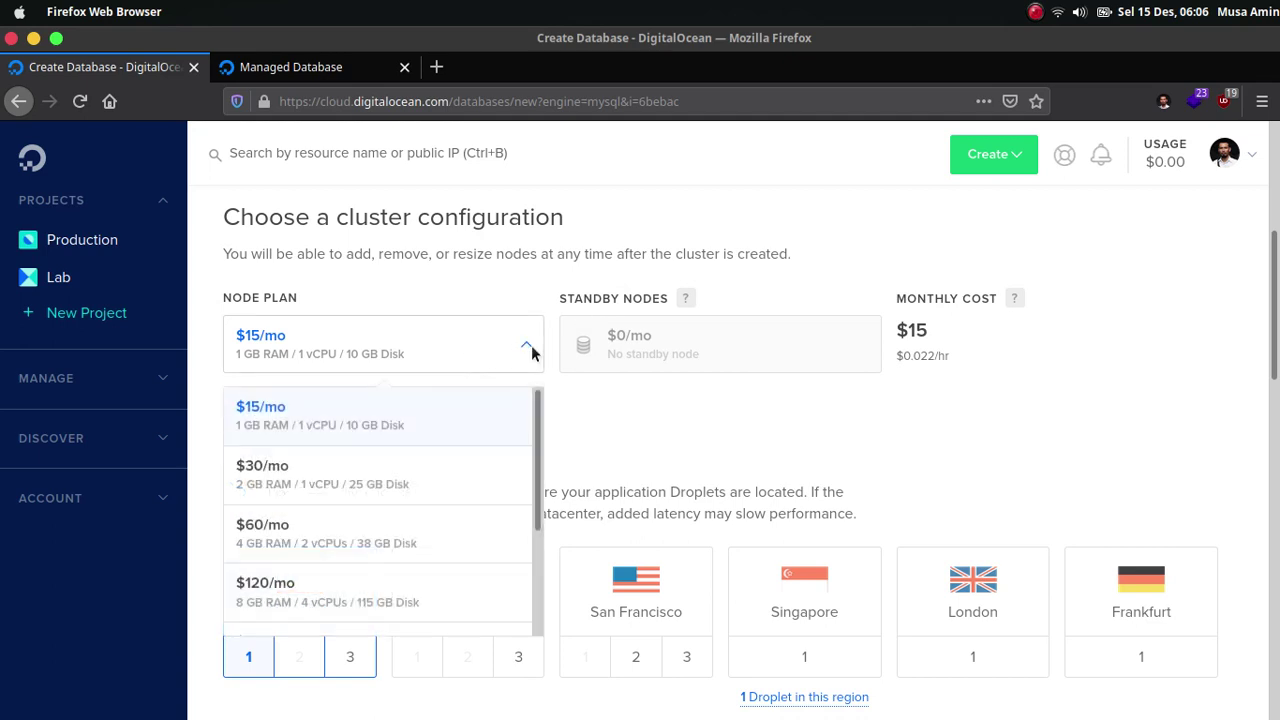
{"action": "left_click", "coordinate": [468, 479]}
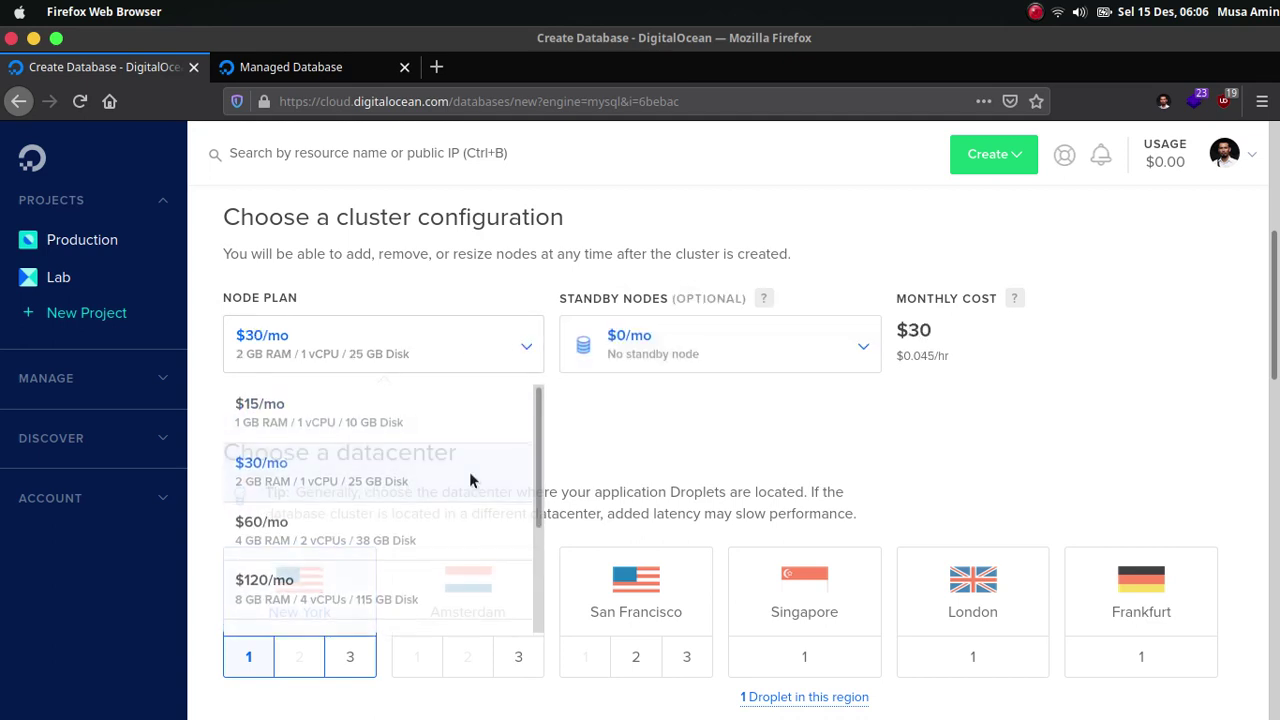
{"action": "left_click", "coordinate": [705, 353]}
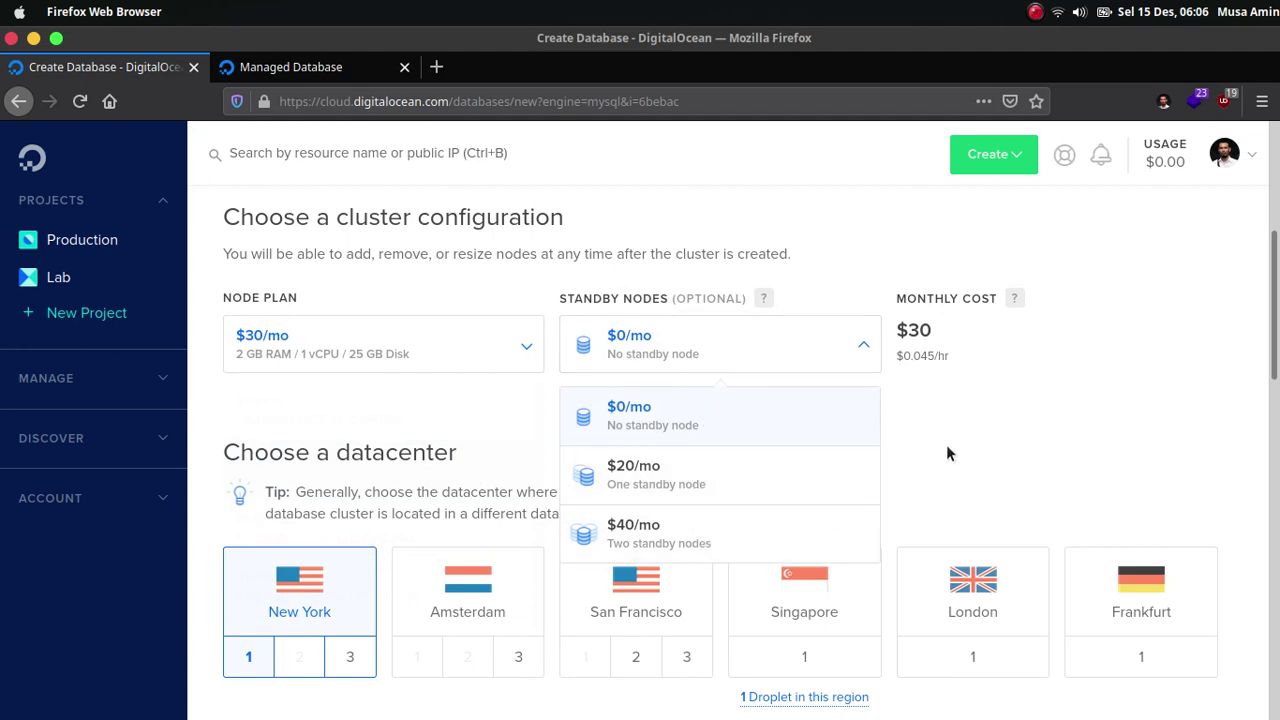
{"action": "left_click", "coordinate": [560, 348]}
{"action": "left_click", "coordinate": [522, 352]}
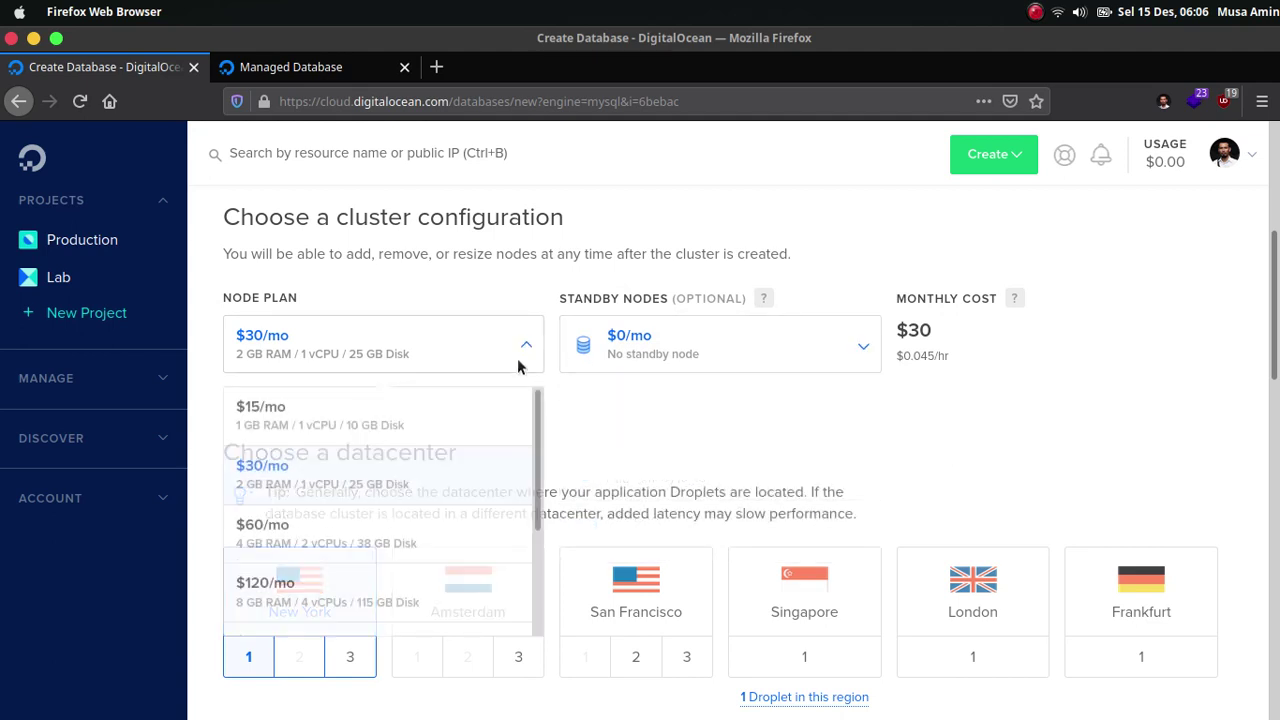
{"action": "left_click", "coordinate": [488, 409]}
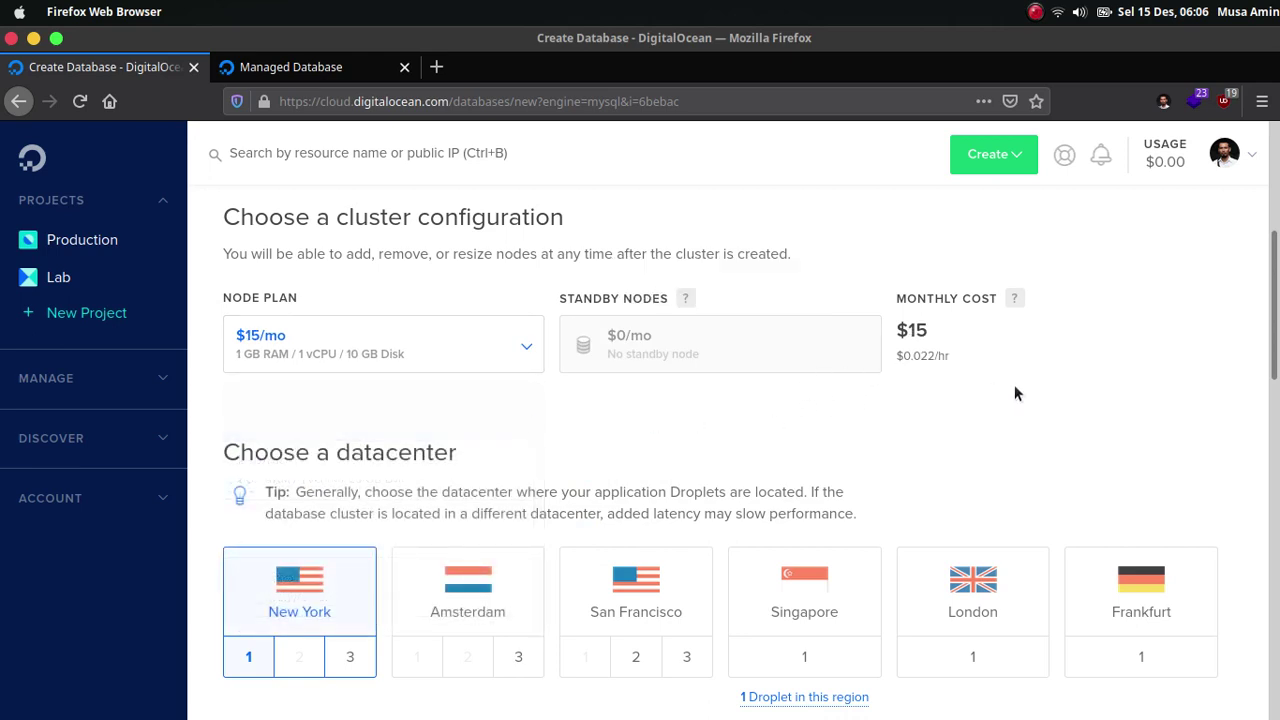
Step: Choose the Singapore 1 datacenter, where the existing Droplet is located
{"action": "scroll", "coordinate": [1272, 300], "scroll_direction": "down", "scroll_amount": 2}
{"action": "scroll", "coordinate": [750, 450], "scroll_direction": "down", "scroll_amount": 3}
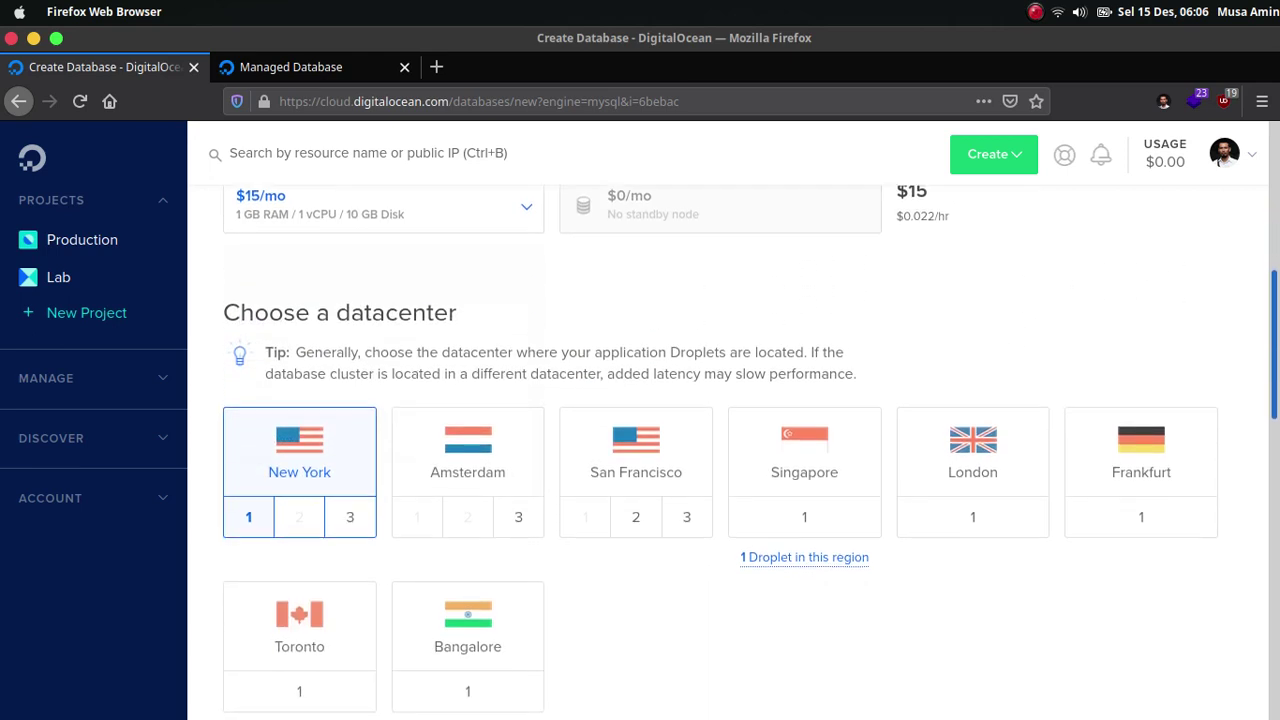
{"action": "scroll", "coordinate": [1246, 329], "scroll_direction": "up", "scroll_amount": 1}
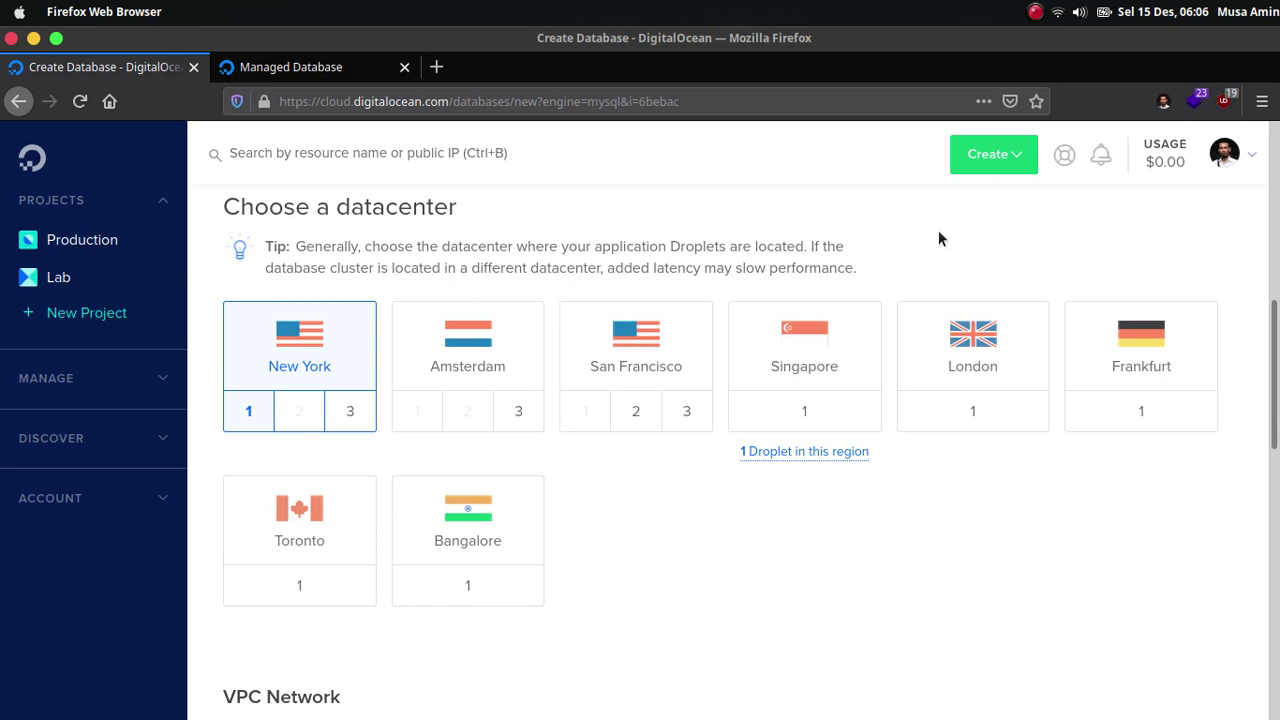
{"action": "left_click", "coordinate": [826, 356]}
{"action": "mouse_move", "coordinate": [838, 449]}
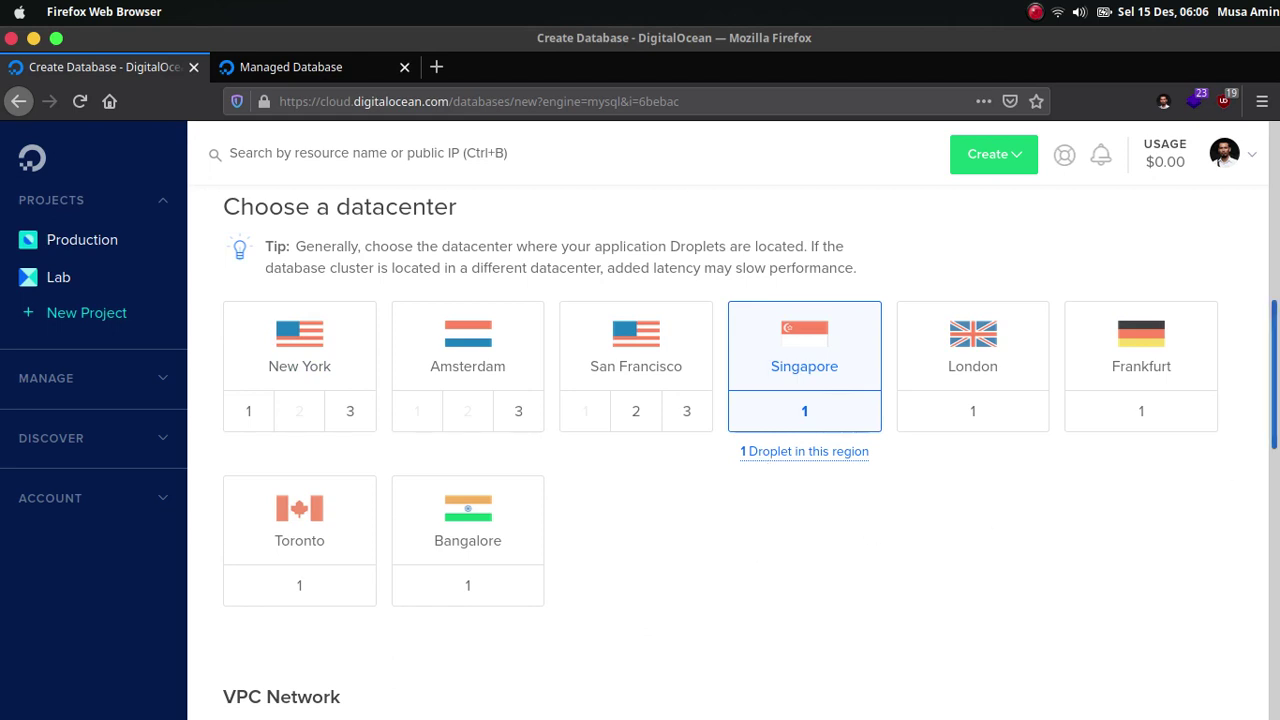
Step: Create the database cluster in the Lab project with the default VPC network and suggested name, and dismiss the notification
{"action": "scroll", "coordinate": [709, 557], "scroll_direction": "down", "scroll_amount": 2}
{"action": "scroll", "coordinate": [750, 452], "scroll_direction": "down", "scroll_amount": 5}
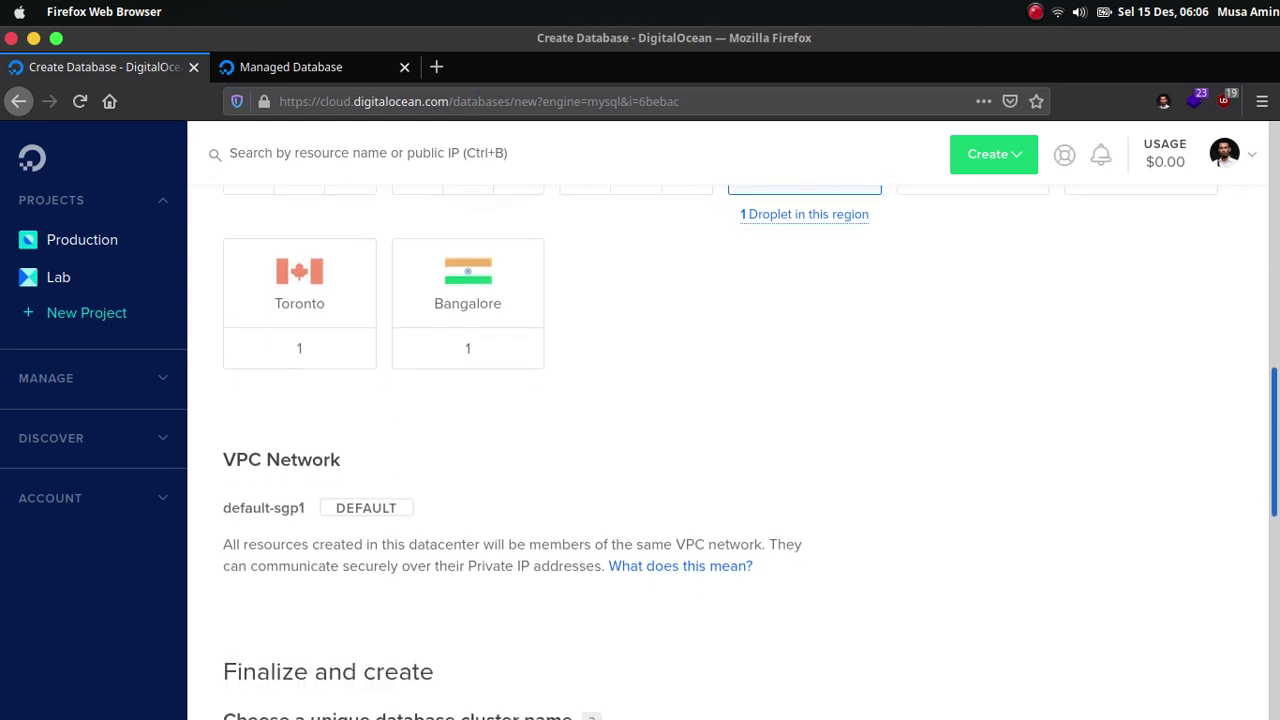
{"action": "scroll", "coordinate": [750, 452], "scroll_direction": "down", "scroll_amount": 3}
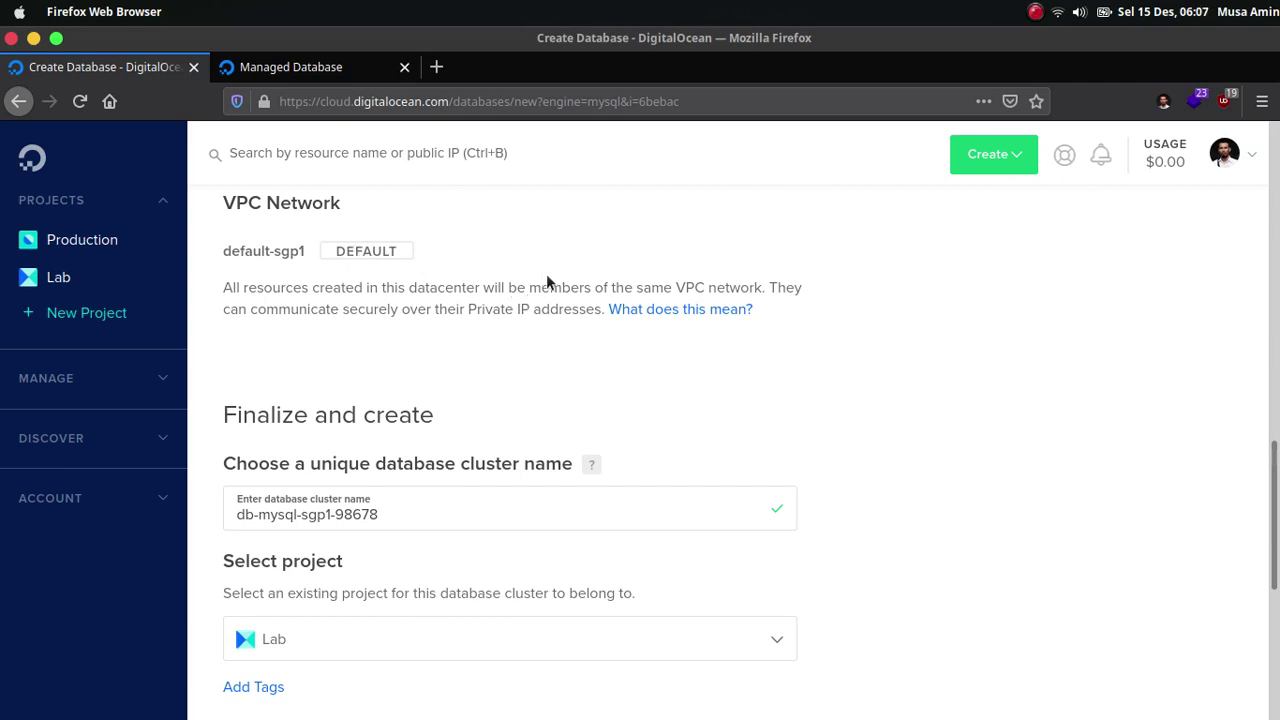
{"action": "scroll", "coordinate": [452, 340], "scroll_direction": "up", "scroll_amount": 1}
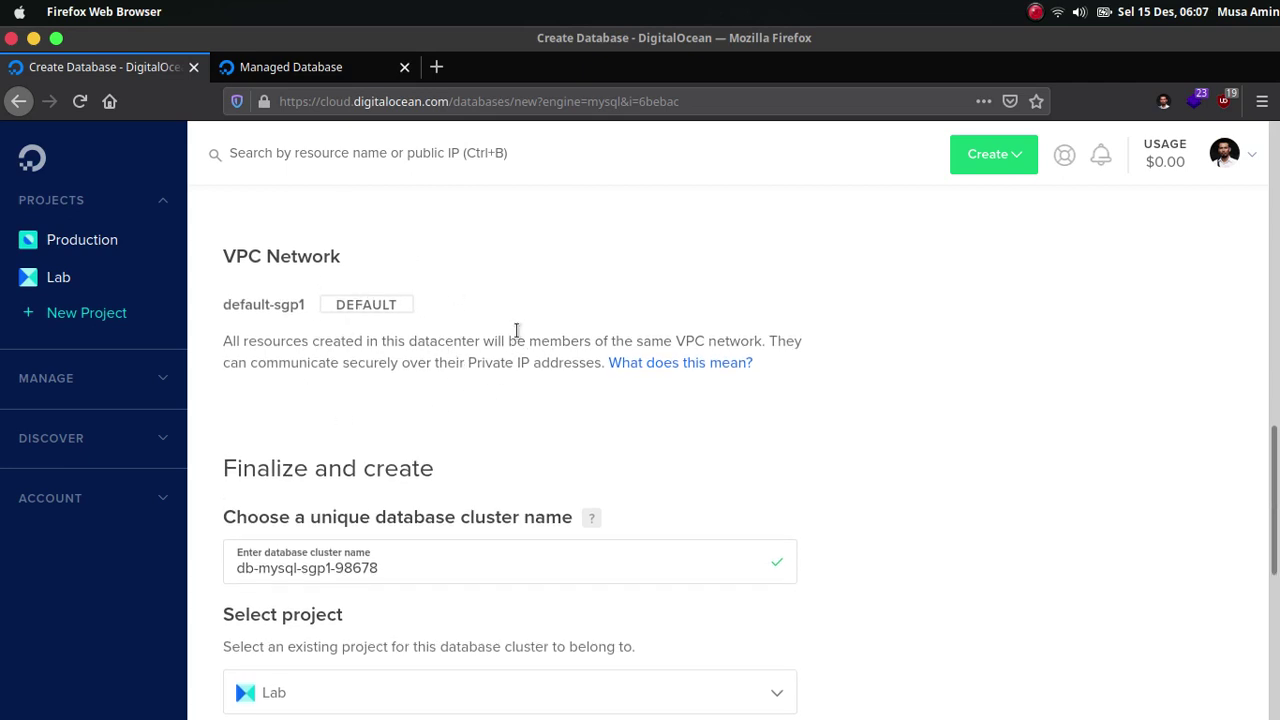
{"action": "scroll", "coordinate": [1278, 514], "scroll_direction": "down", "scroll_amount": 5}
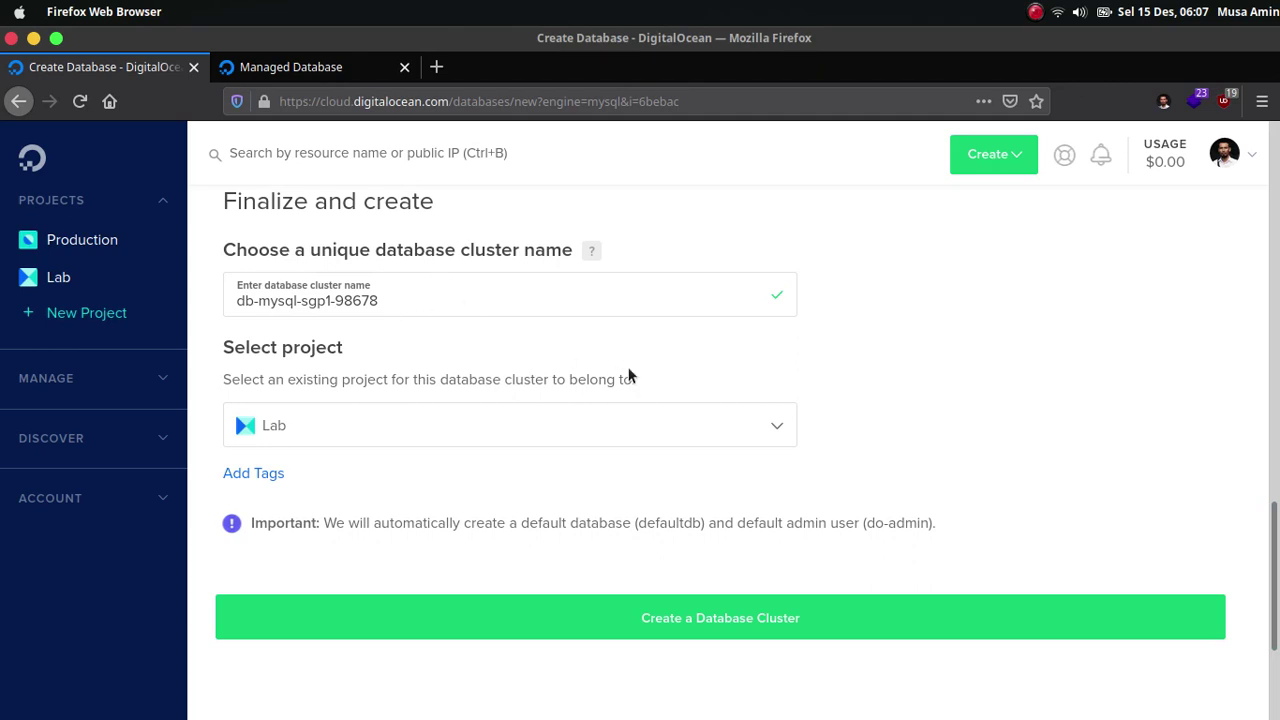
{"action": "scroll", "coordinate": [1003, 424], "scroll_direction": "down", "scroll_amount": 5}
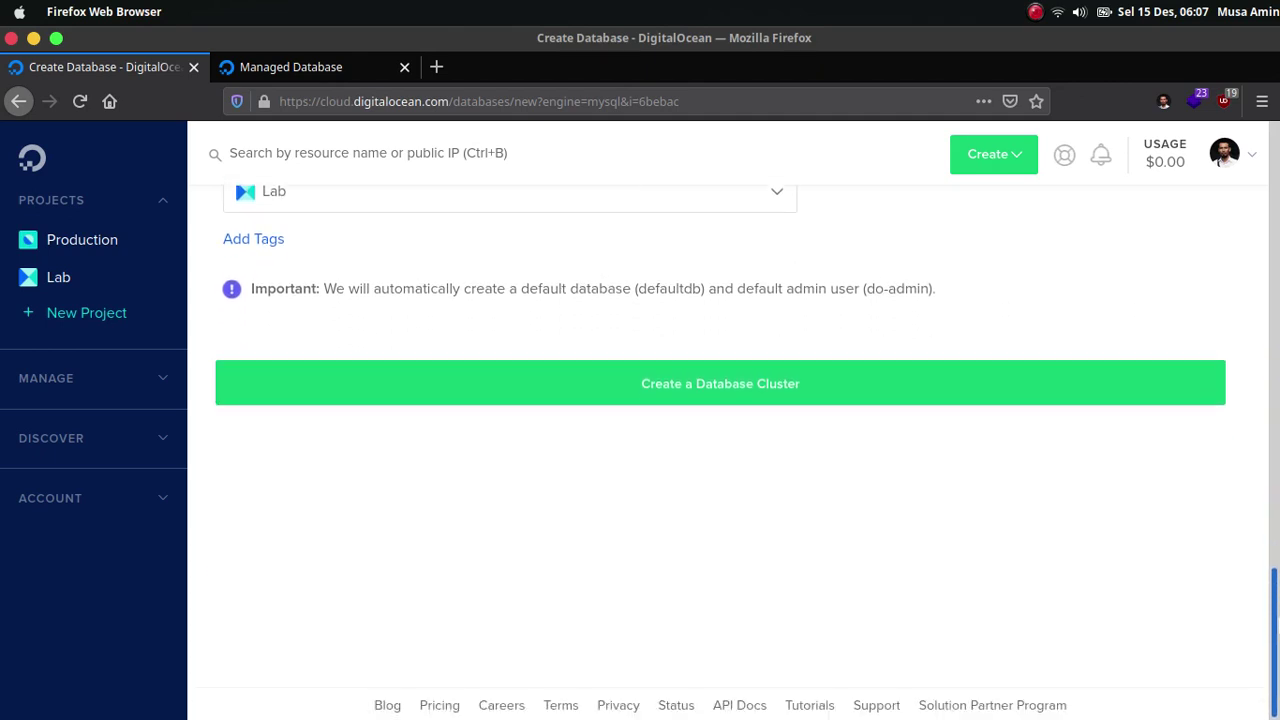
{"action": "left_click", "coordinate": [818, 403]}
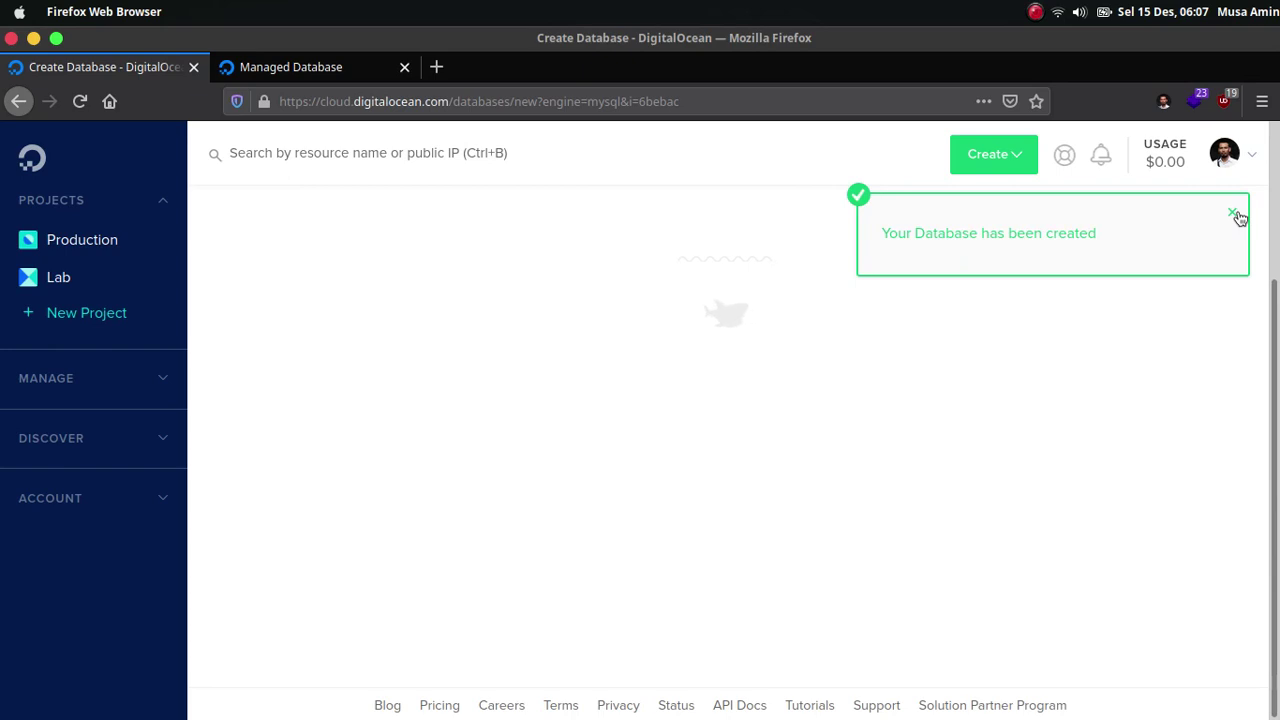
{"action": "left_click", "coordinate": [1233, 212]}
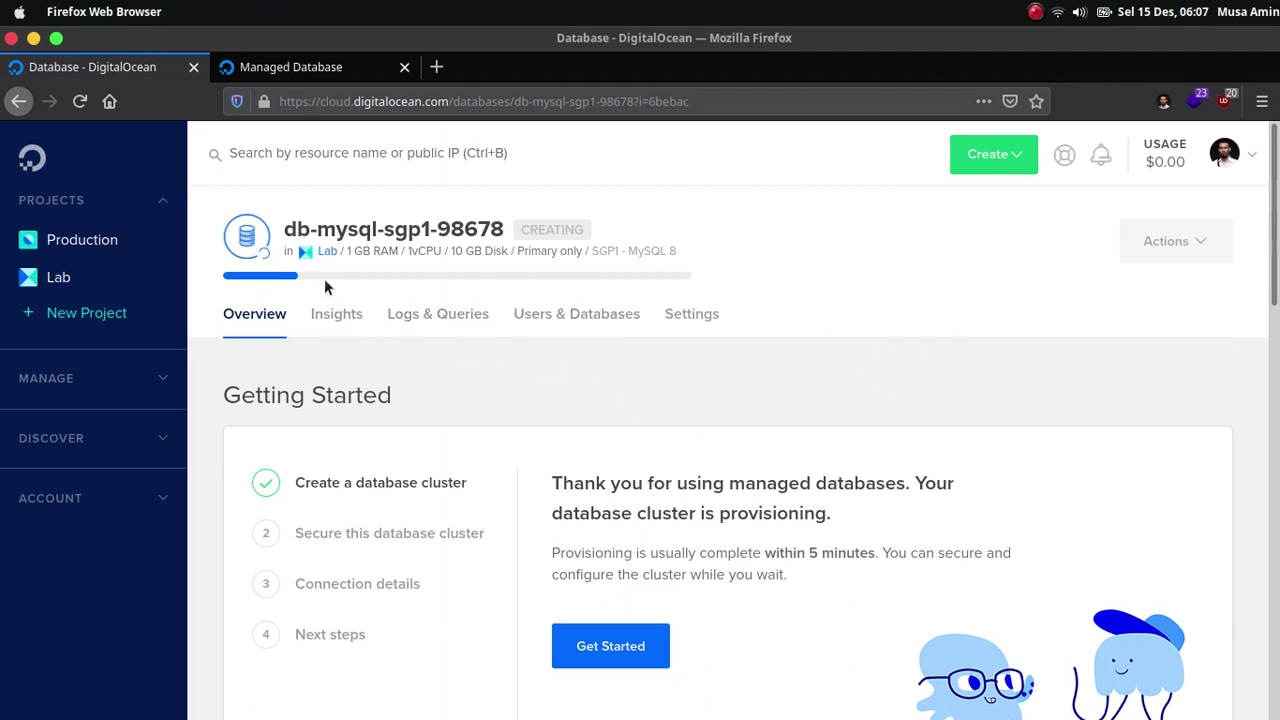
Step: Start the Getting Started setup for the new database cluster
{"action": "scroll", "coordinate": [1151, 334], "scroll_direction": "down", "scroll_amount": 2}
{"action": "scroll", "coordinate": [730, 440], "scroll_direction": "down", "scroll_amount": 2}
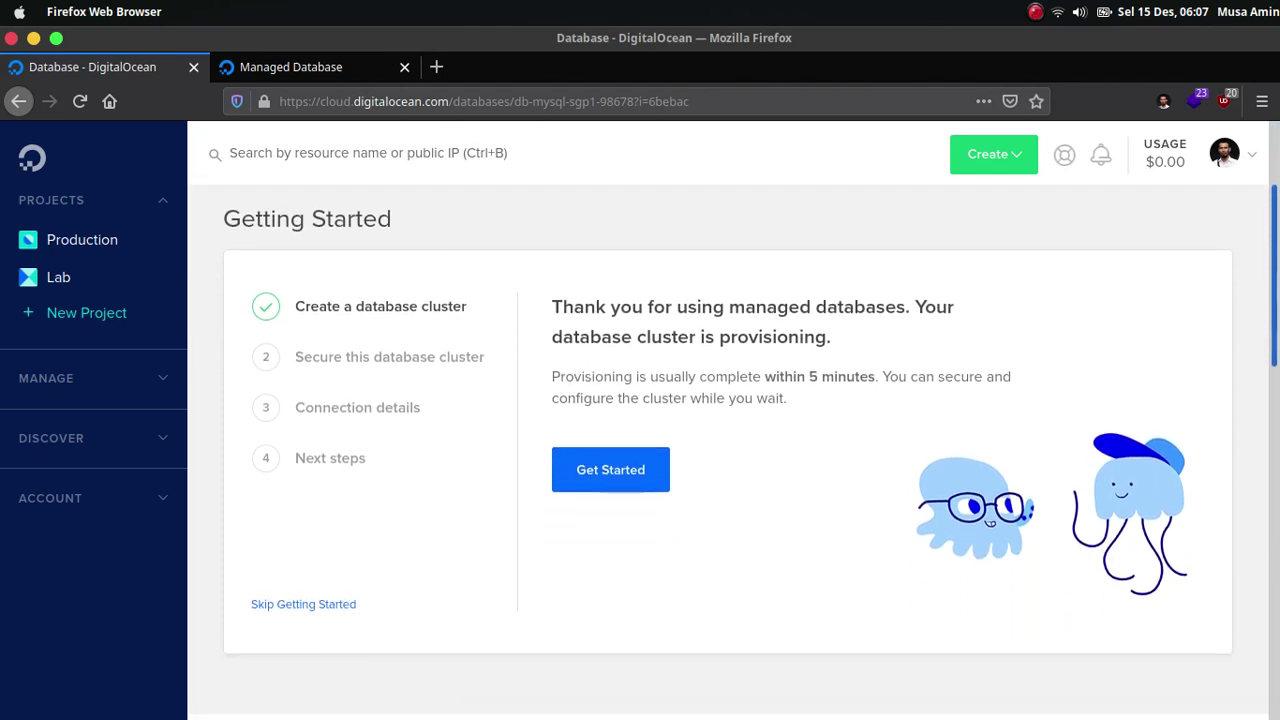
{"action": "left_click", "coordinate": [578, 457]}
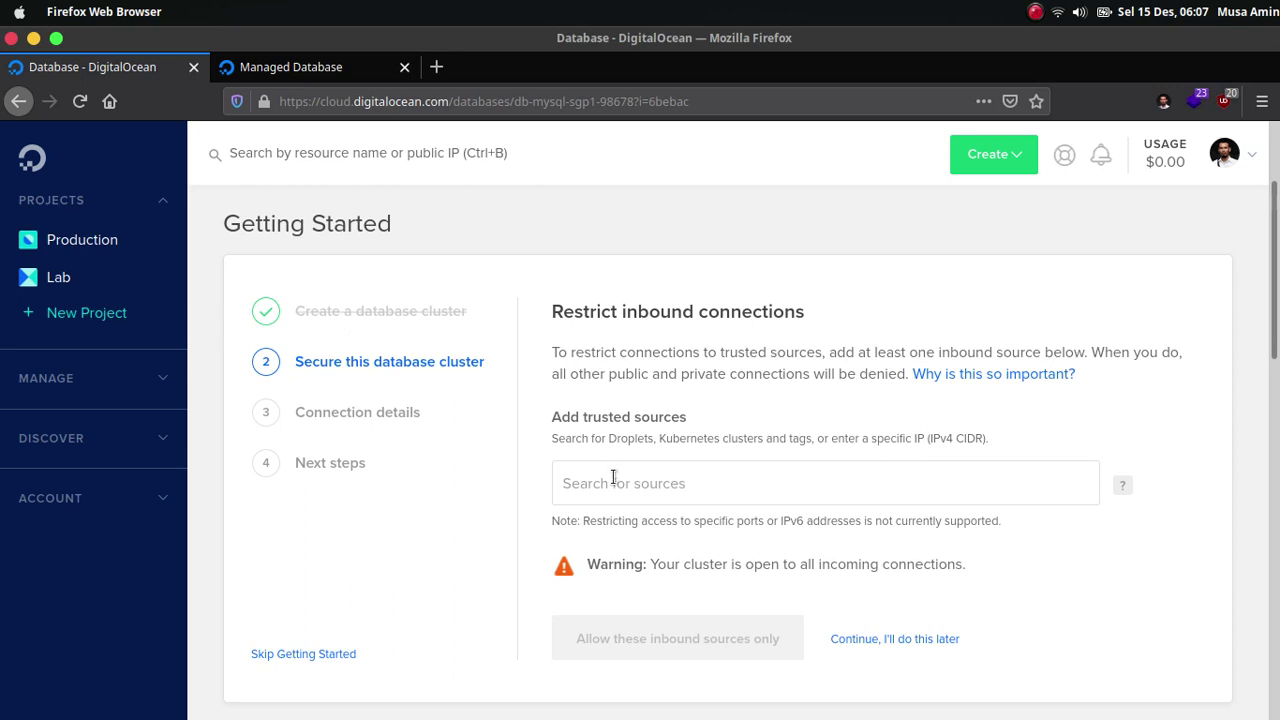
Step: Add the ubuntu Droplet in SGP1 as a trusted source and restrict inbound connections to it, dismissing the notification
{"action": "left_click", "coordinate": [773, 479]}
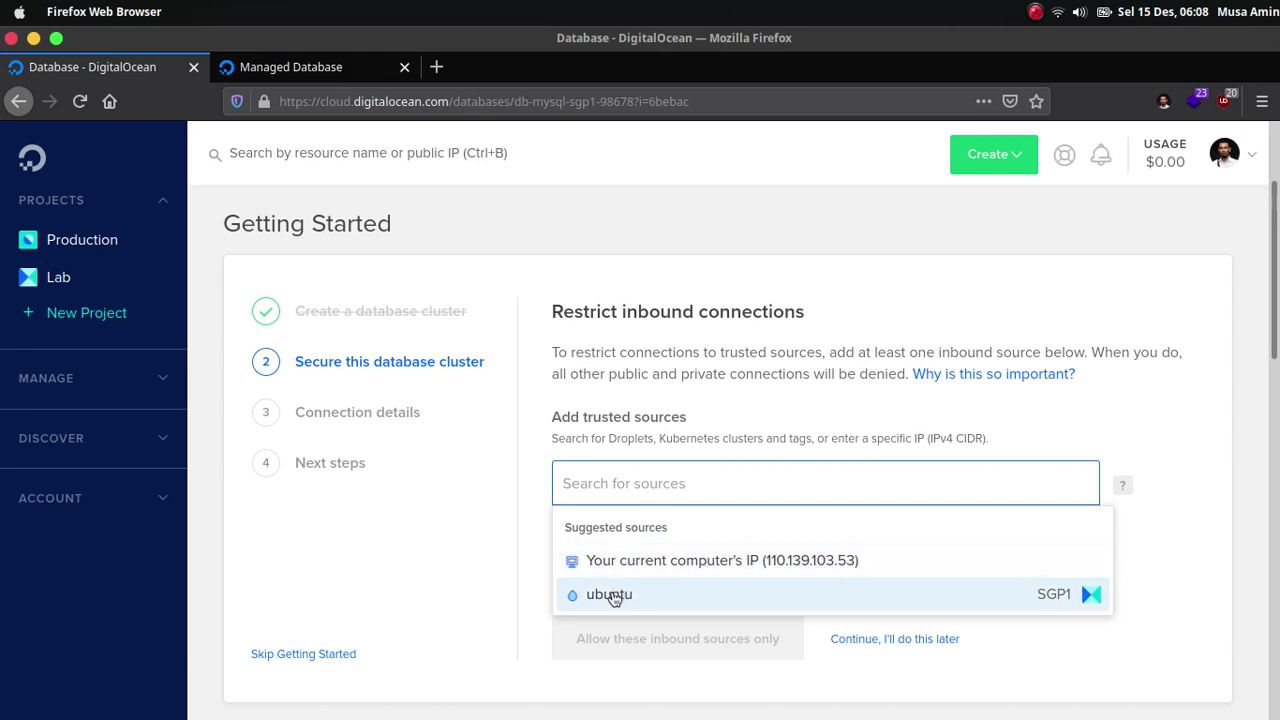
{"action": "left_click", "coordinate": [610, 600]}
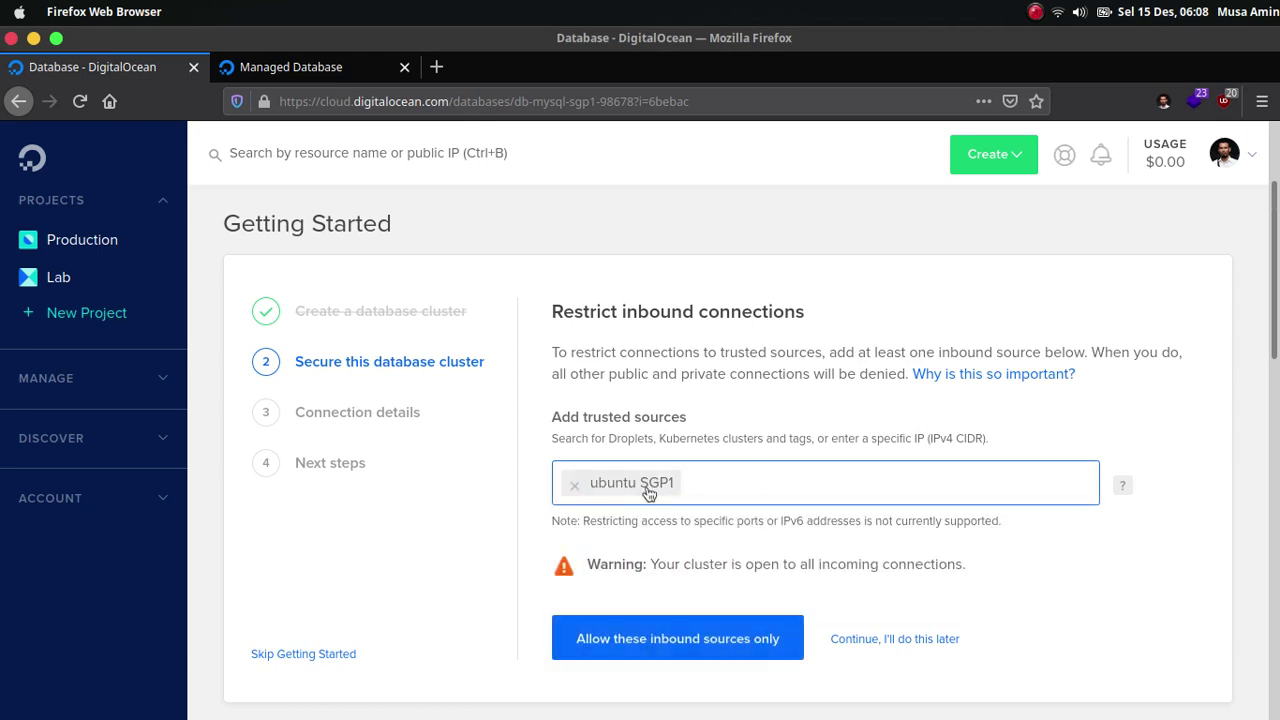
{"action": "left_click", "coordinate": [744, 470]}
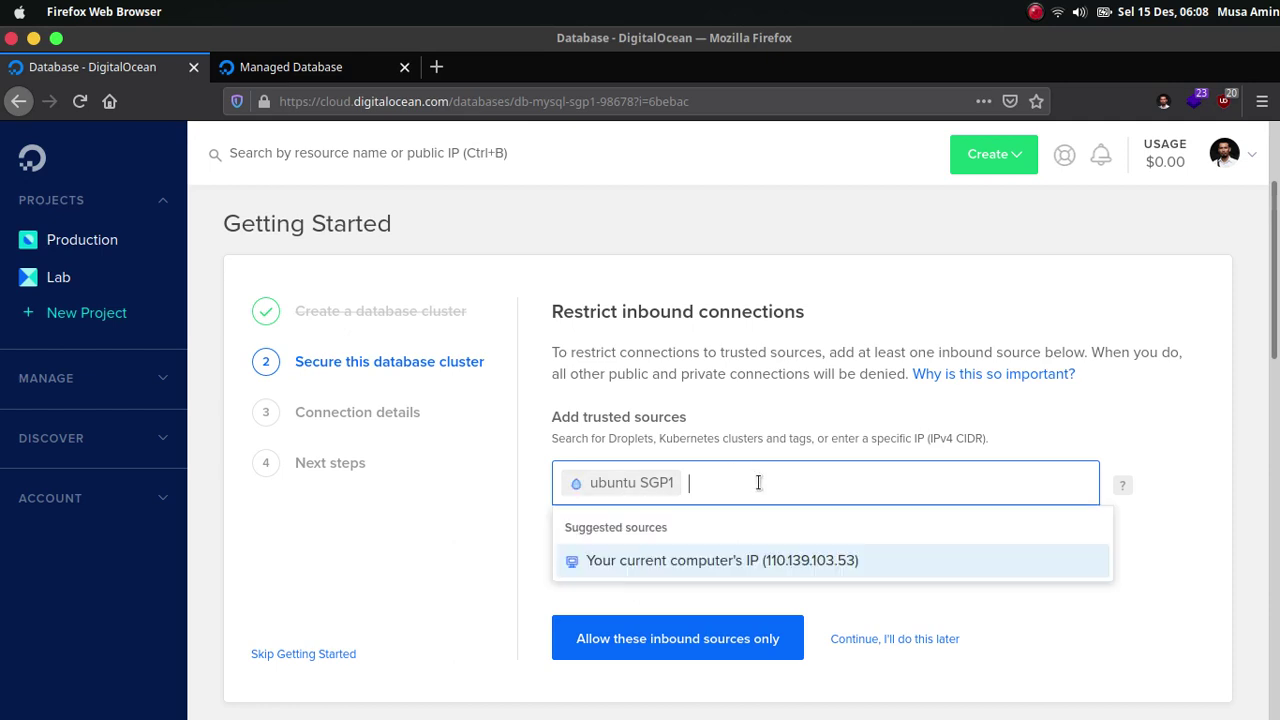
{"action": "left_click", "coordinate": [732, 481]}
{"action": "left_click", "coordinate": [485, 548]}
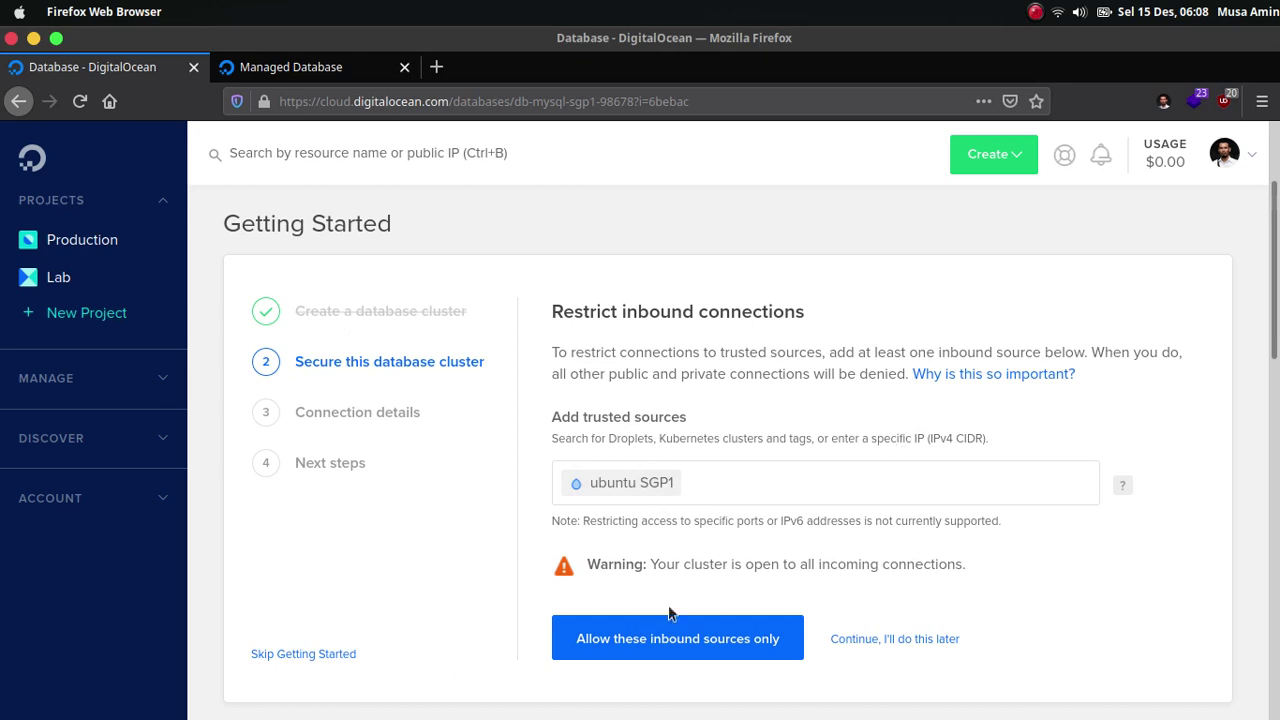
{"action": "left_click", "coordinate": [633, 641]}
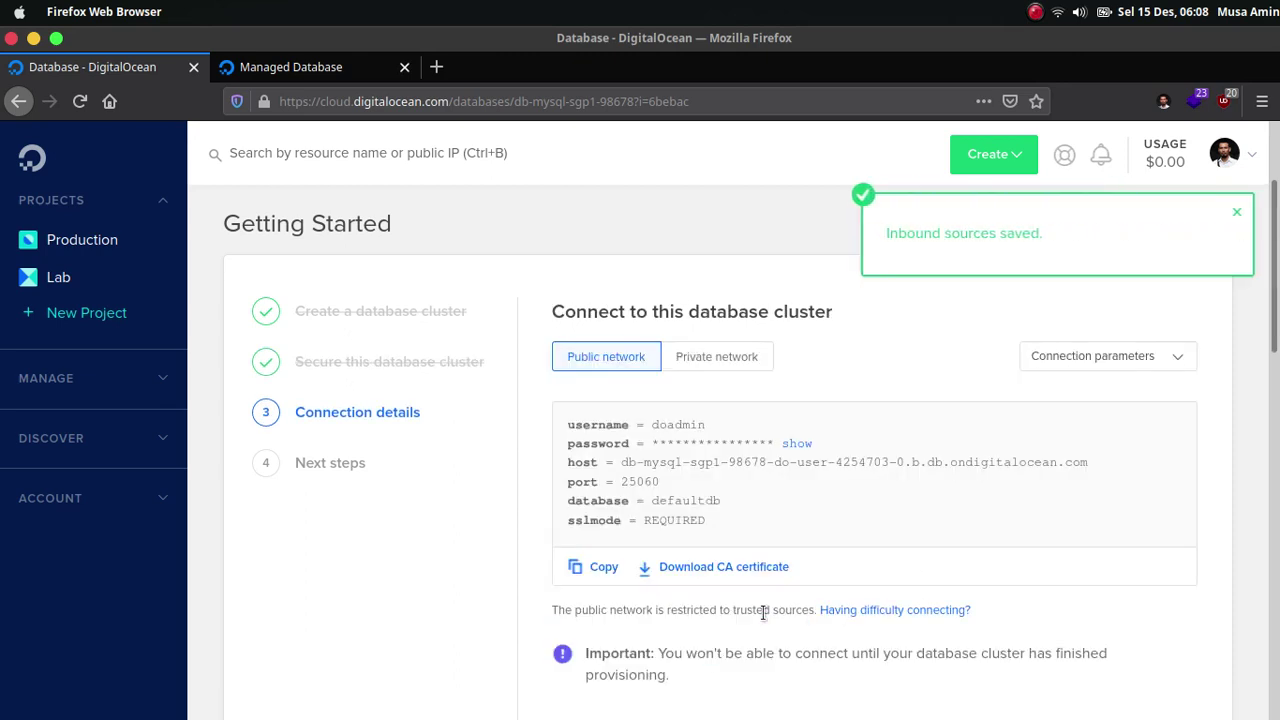
{"action": "left_click", "coordinate": [1232, 212]}
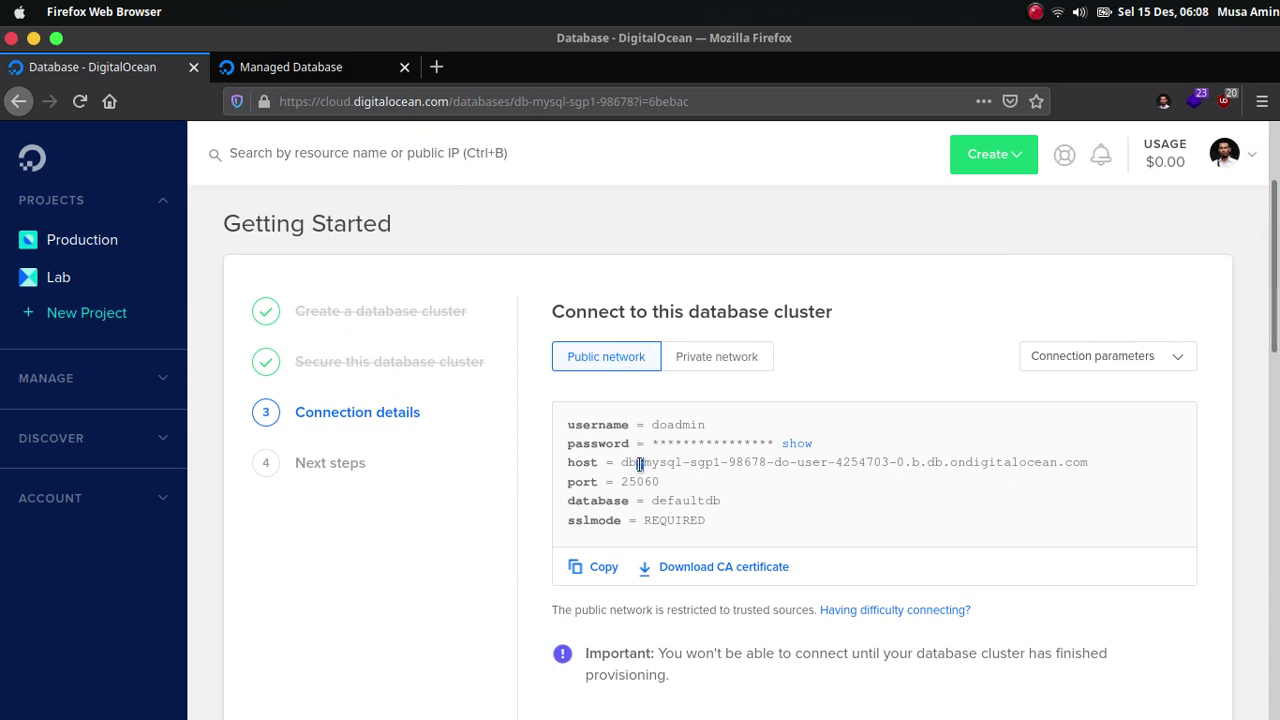
Step: Compare the private and public network connection details, and view the public ones as a connection string
{"action": "left_click", "coordinate": [712, 358]}
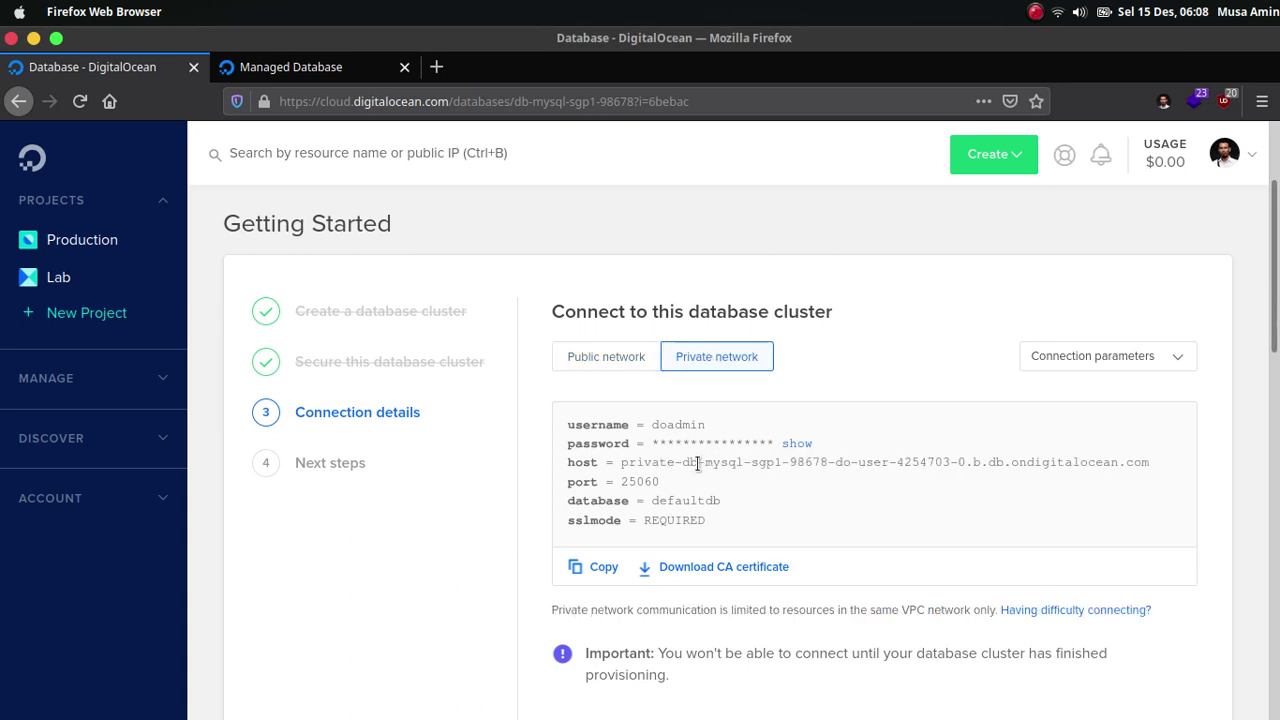
{"action": "left_click", "coordinate": [628, 362]}
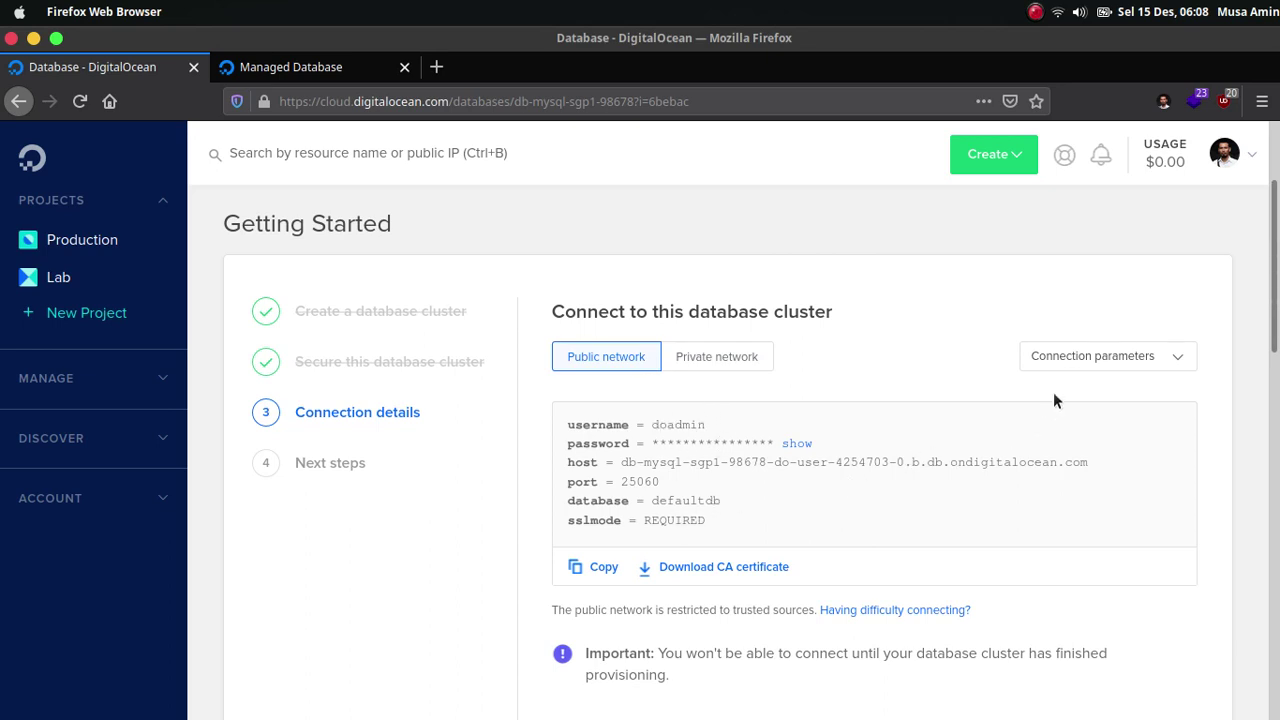
{"action": "left_click", "coordinate": [1073, 362]}
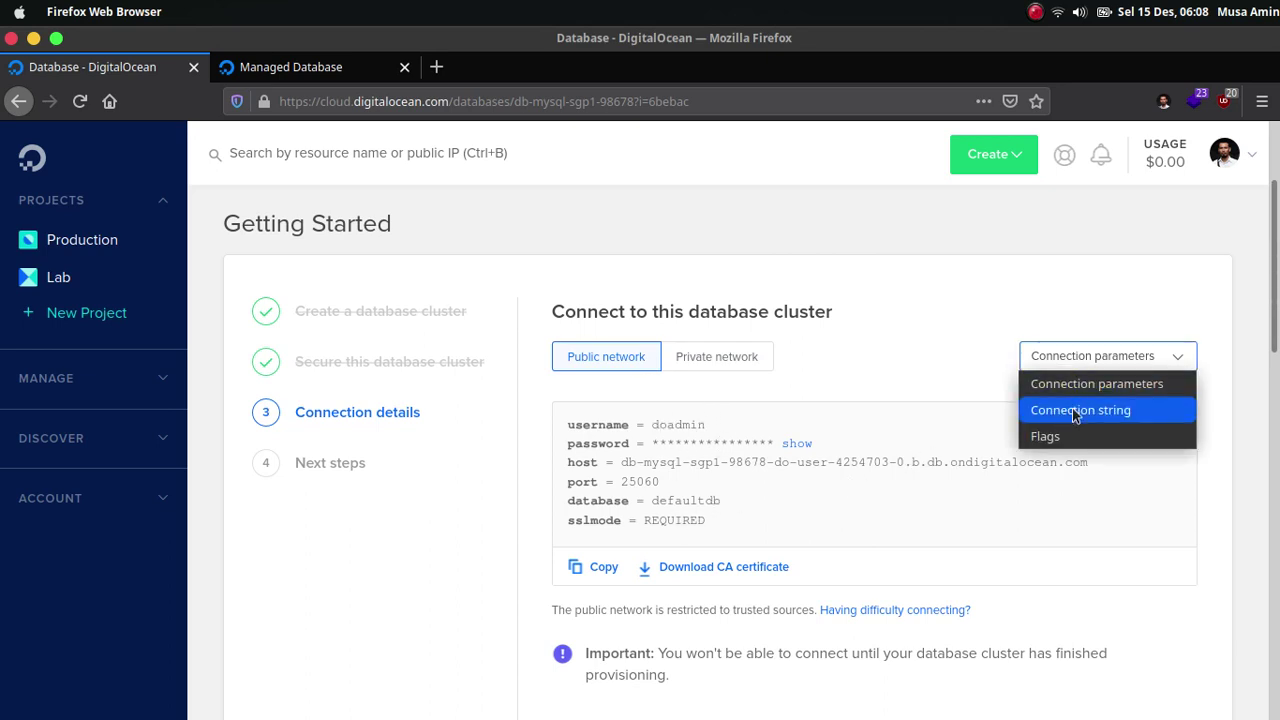
{"action": "left_click", "coordinate": [1075, 413]}
{"action": "double_click", "coordinate": [1003, 446]}
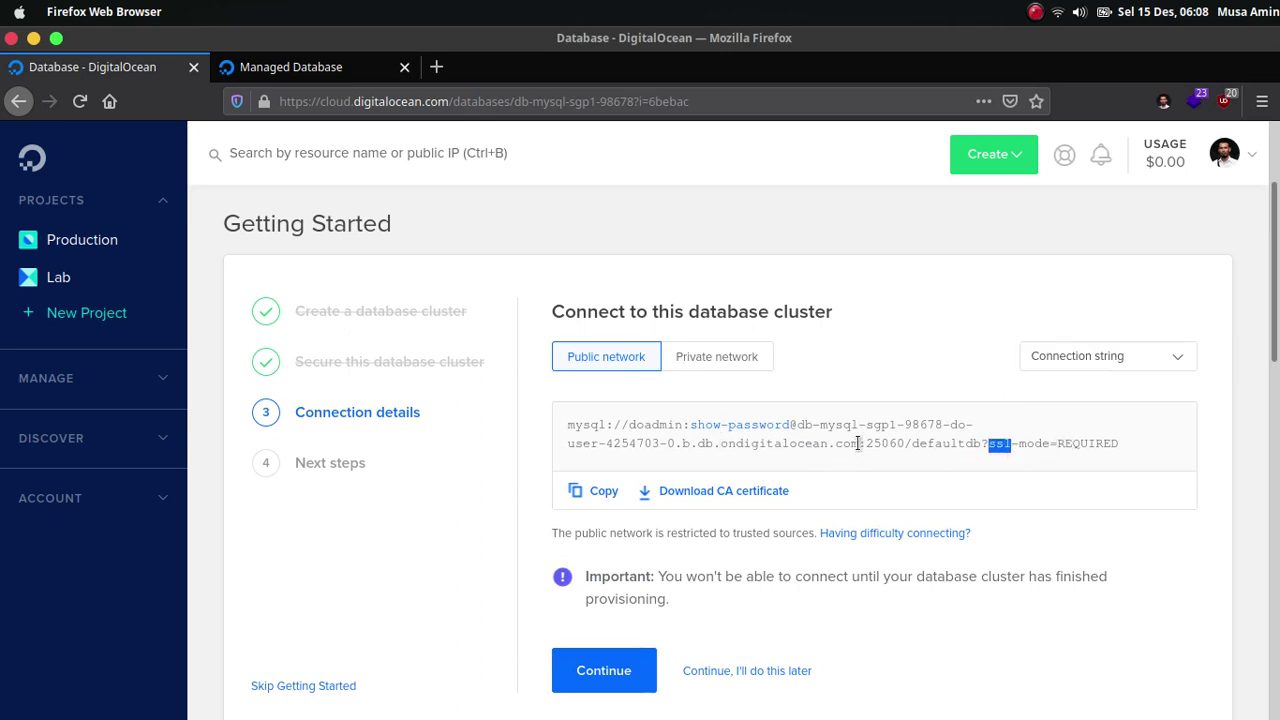
{"action": "triple_click", "coordinate": [885, 446]}
{"action": "left_click", "coordinate": [939, 475]}
Step: View the public network connection details in Flags format and examine the resulting mysql command
{"action": "left_click", "coordinate": [1065, 357]}
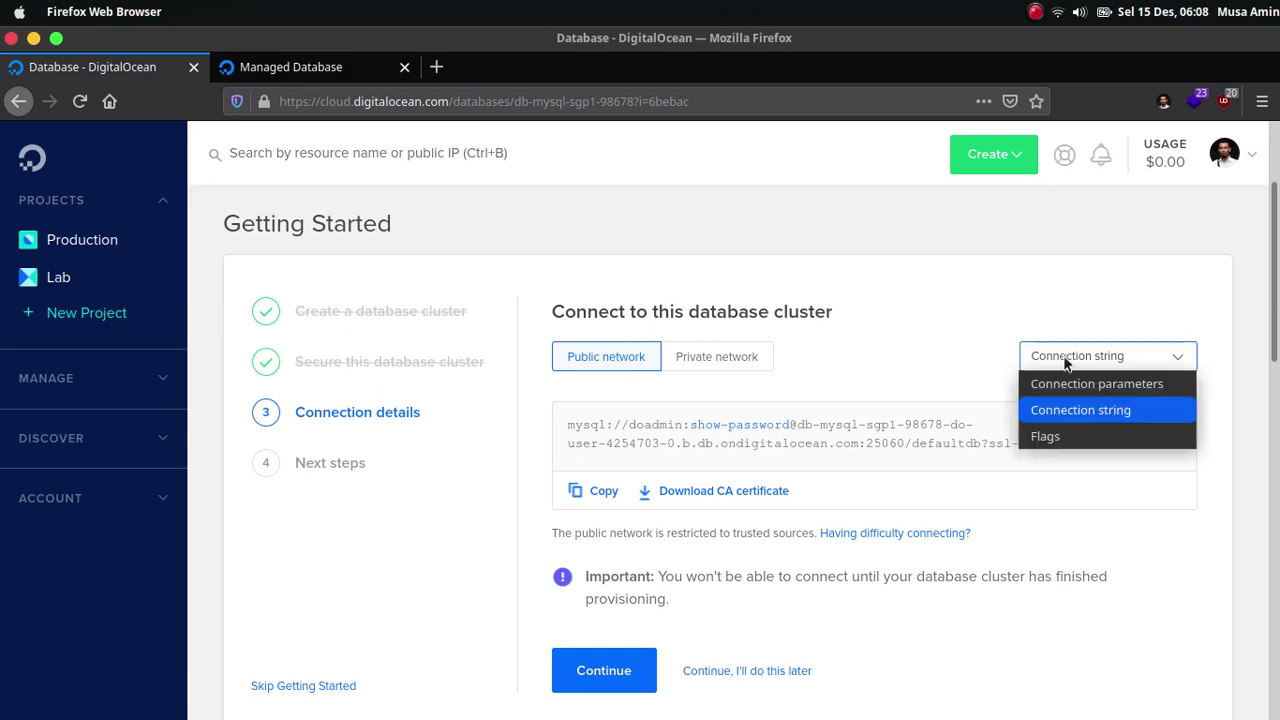
{"action": "left_click", "coordinate": [1050, 438]}
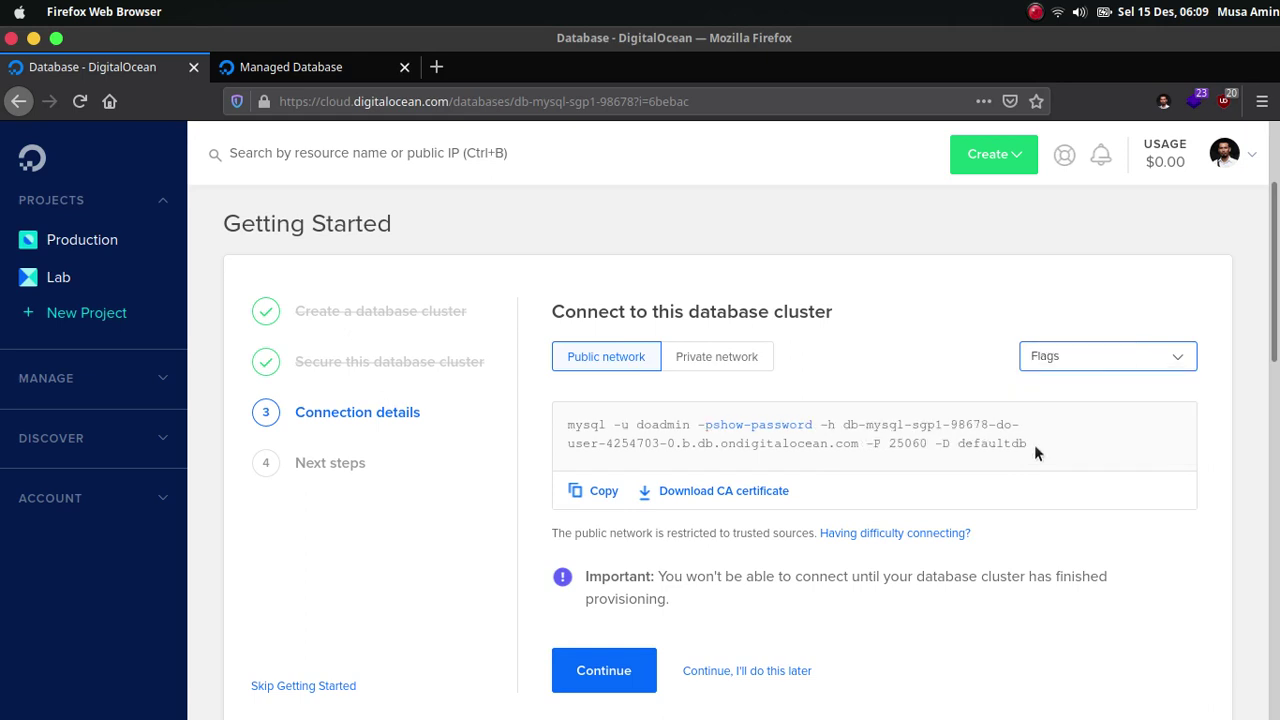
{"action": "triple_click", "coordinate": [958, 444]}
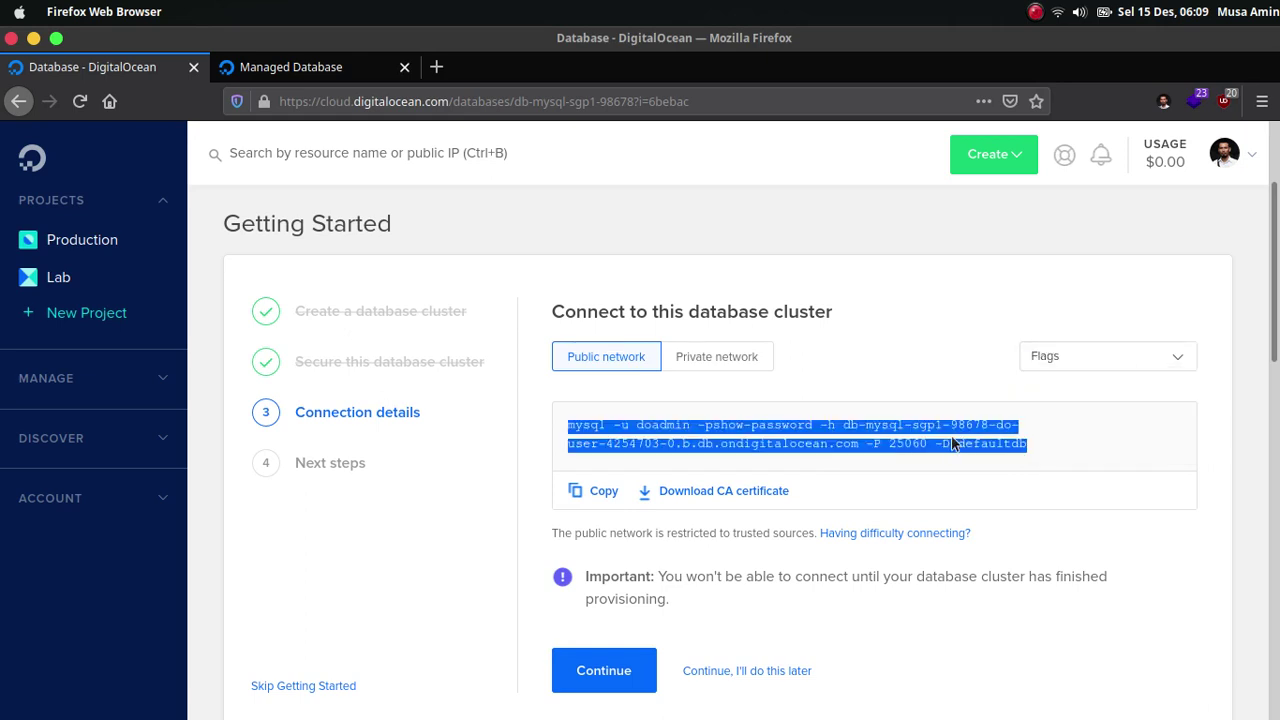
{"action": "double_click", "coordinate": [951, 436]}
{"action": "left_click", "coordinate": [955, 438]}
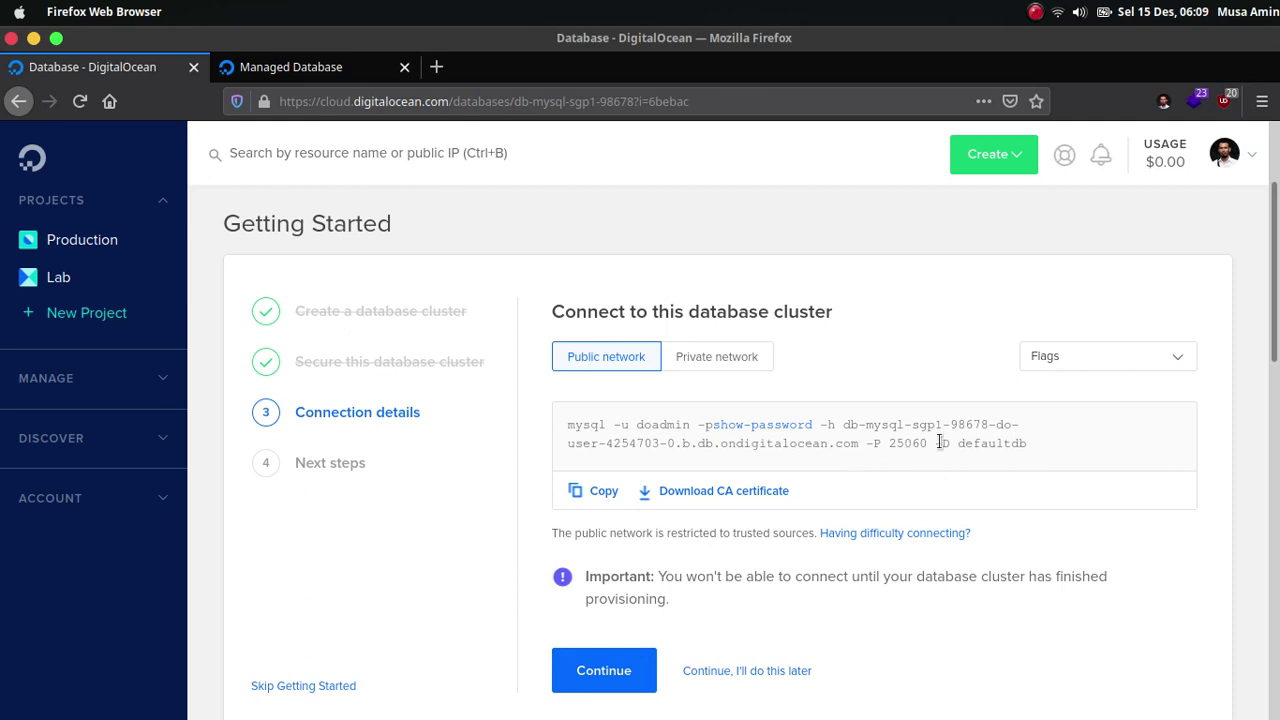
Step: Continue past the connection details, review the next steps and finish the Getting Started setup
{"action": "scroll", "coordinate": [1080, 440], "scroll_direction": "down", "scroll_amount": 2}
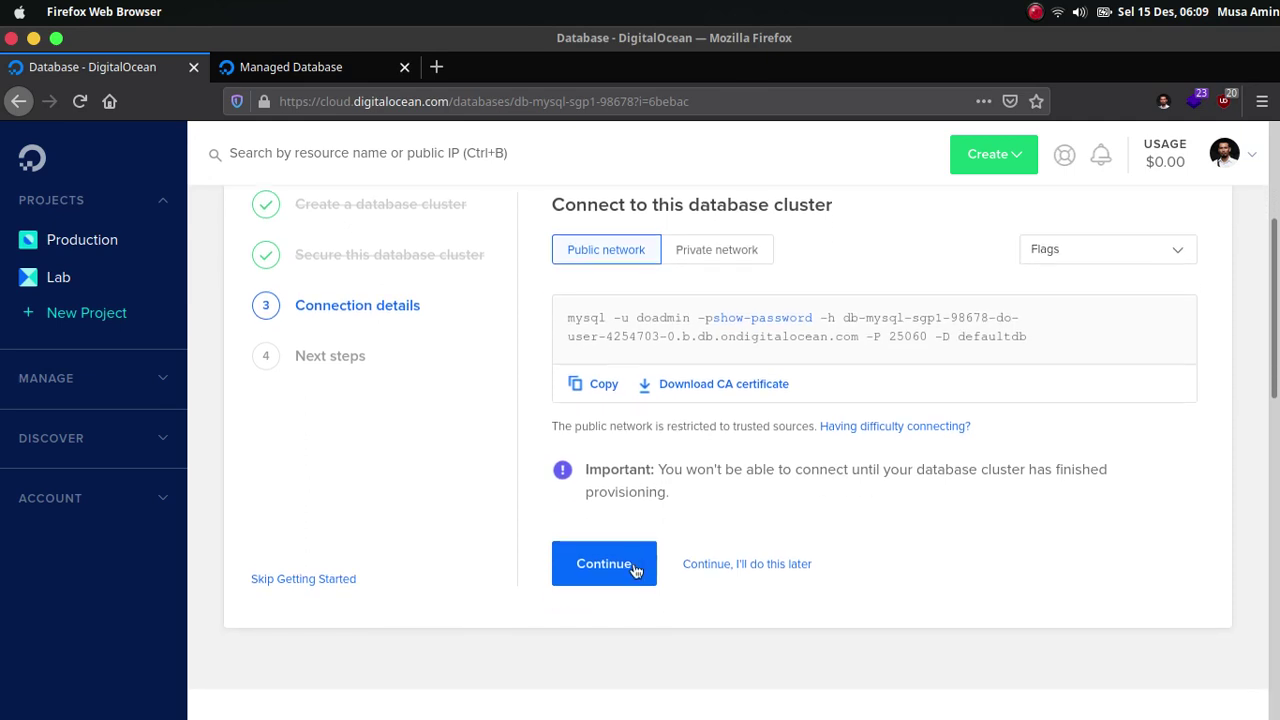
{"action": "left_click", "coordinate": [623, 570]}
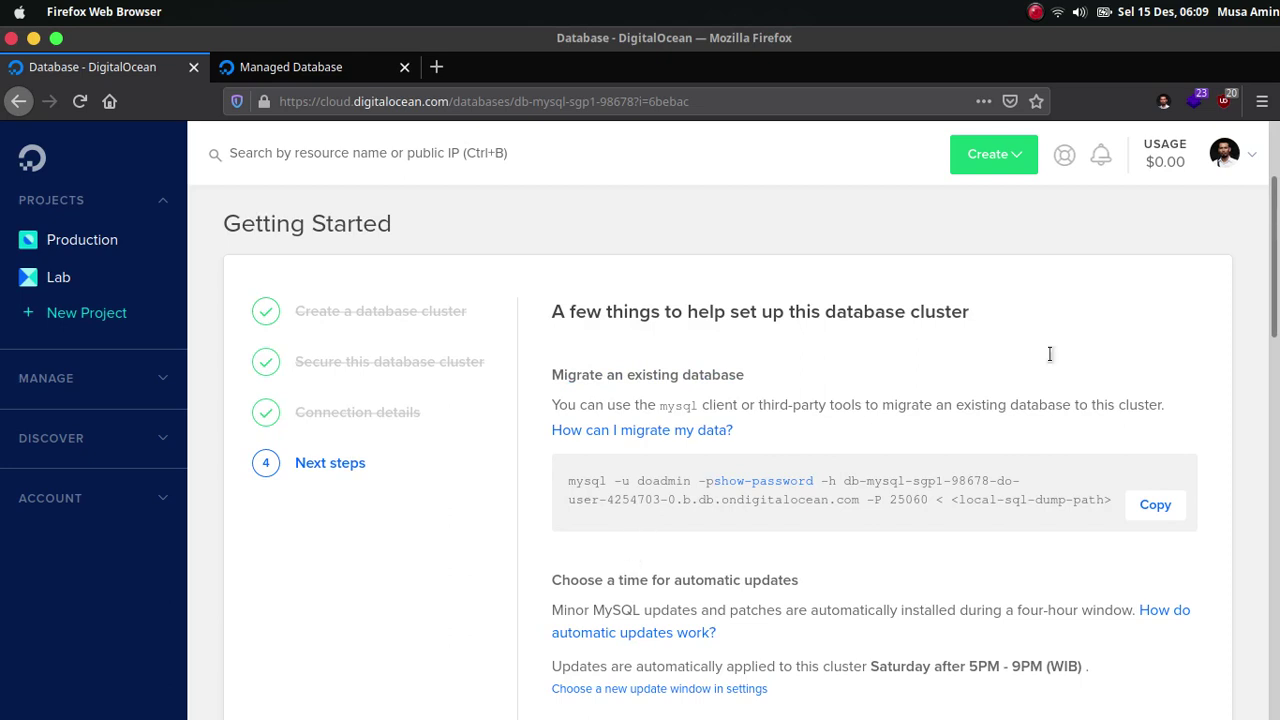
{"action": "scroll", "coordinate": [1049, 354], "scroll_direction": "down", "scroll_amount": 2}
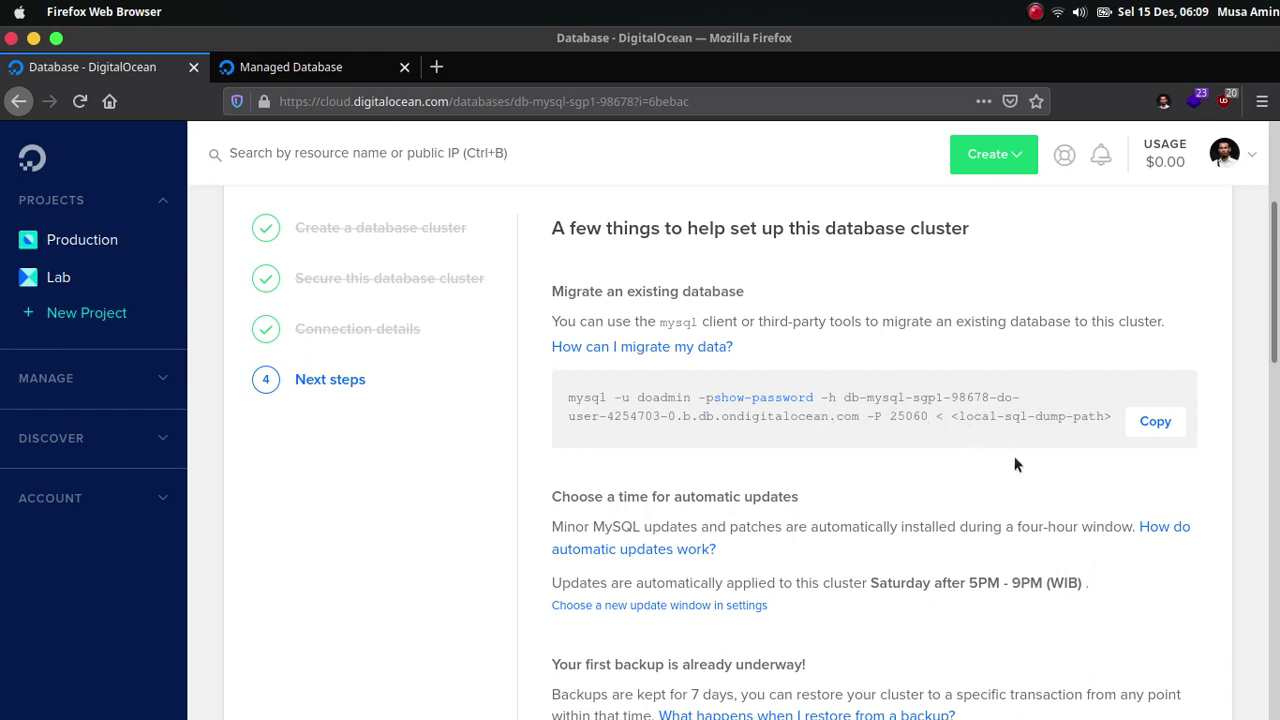
{"action": "left_click_drag", "start_coordinate": [1274, 340], "coordinate": [1274, 435]}
{"action": "scroll", "coordinate": [823, 540], "scroll_direction": "up", "scroll_amount": 3}
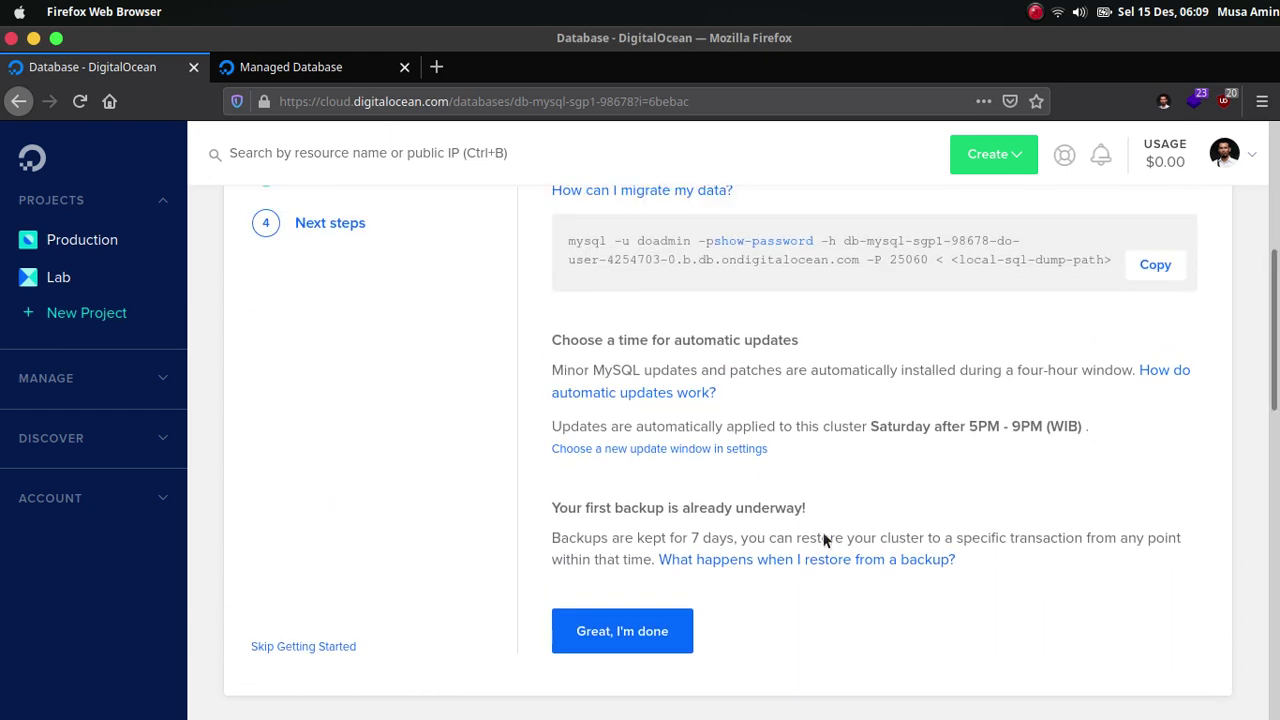
{"action": "left_click", "coordinate": [651, 636]}
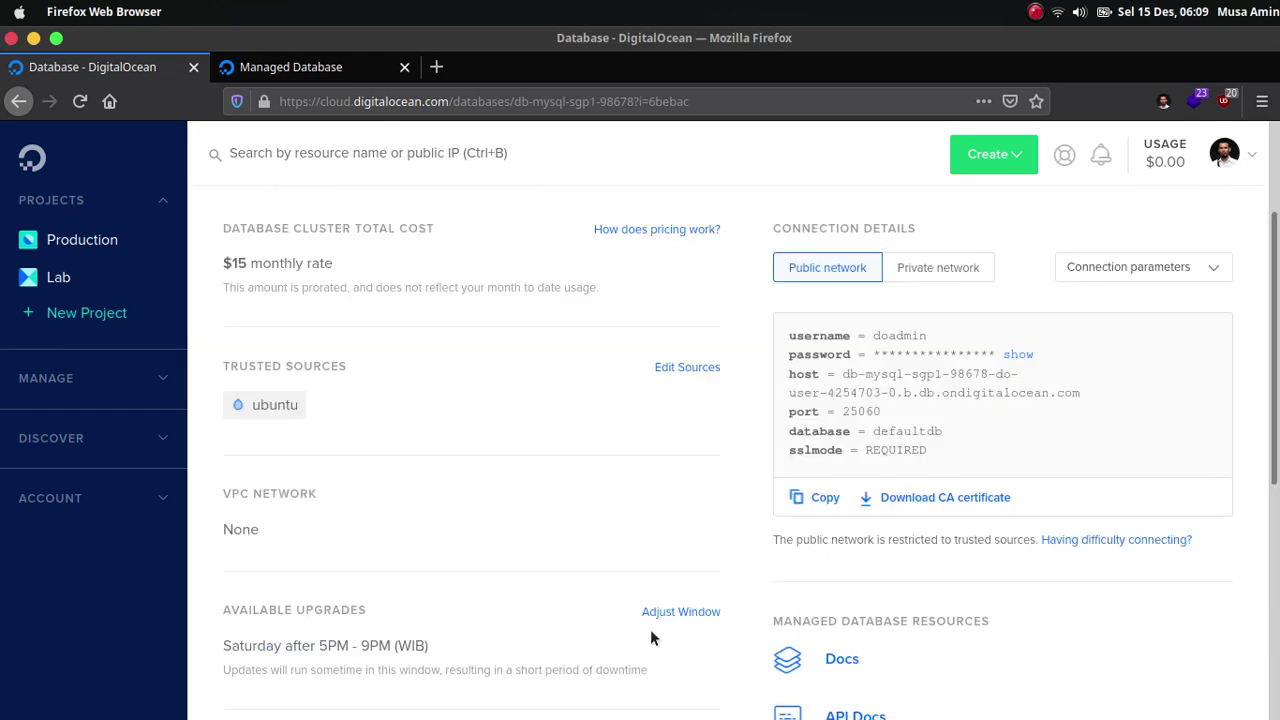
Step: Review the cluster's overview and examine the Users and Databases sections of the cluster
{"action": "mouse_move", "coordinate": [1274, 386]}
{"action": "left_mouse_down"}
{"action": "mouse_move", "coordinate": [1274, 300]}
{"action": "mouse_move", "coordinate": [1274, 392]}
{"action": "left_mouse_up"}
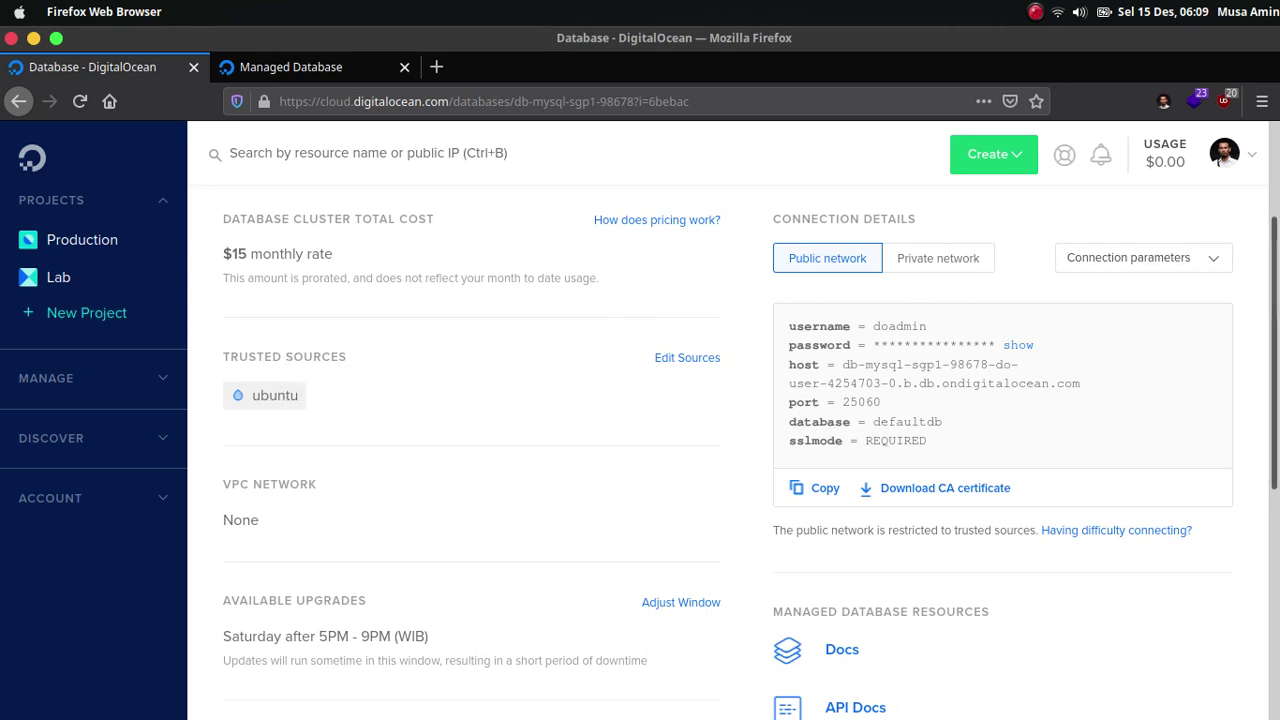
{"action": "scroll", "coordinate": [895, 253], "scroll_direction": "up", "scroll_amount": 3}
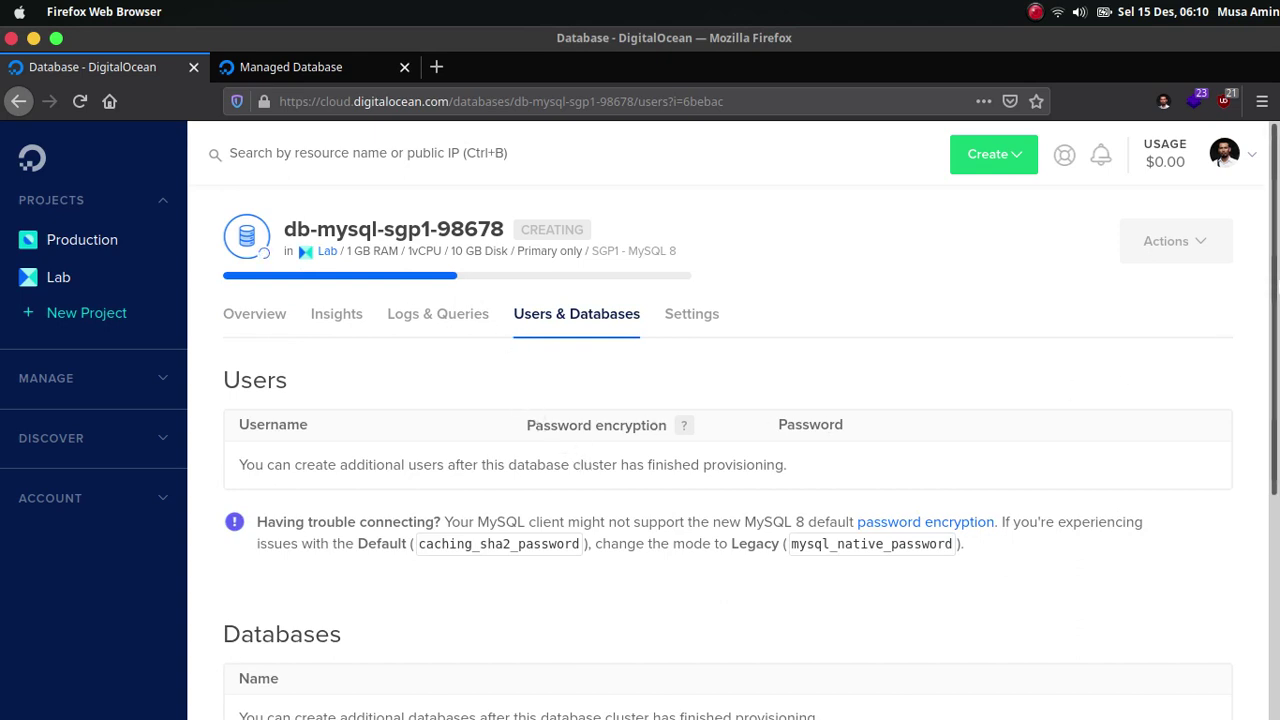
{"action": "scroll", "coordinate": [753, 507], "scroll_direction": "down", "scroll_amount": 4}
{"action": "scroll", "coordinate": [753, 507], "scroll_direction": "up", "scroll_amount": 3}
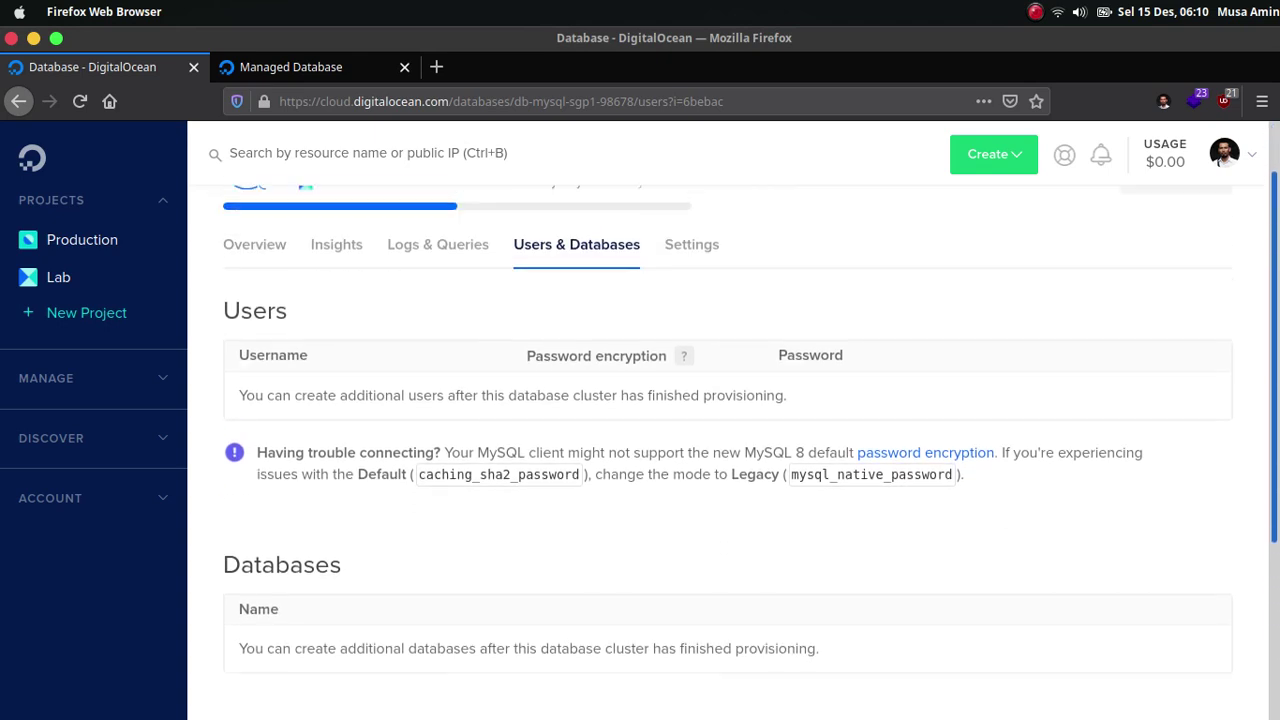
{"action": "scroll", "coordinate": [586, 487], "scroll_direction": "up", "scroll_amount": 1}
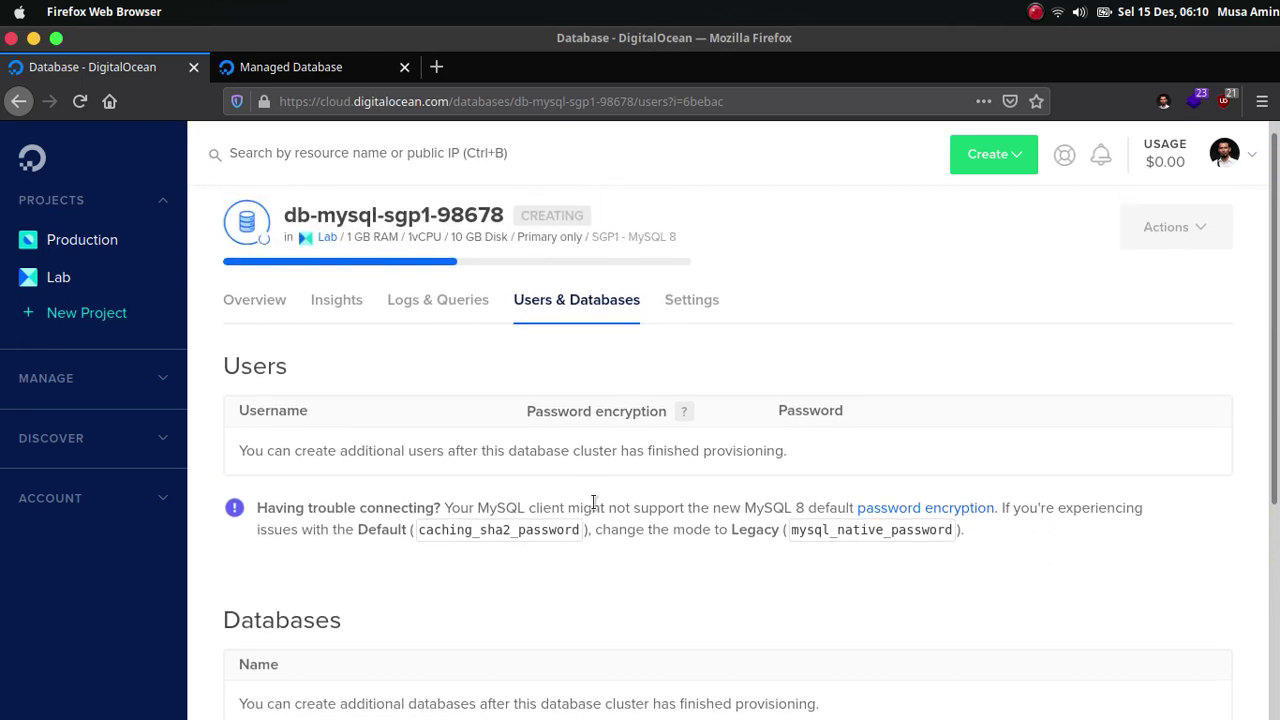
{"action": "scroll", "coordinate": [592, 500], "scroll_direction": "down", "scroll_amount": 1}
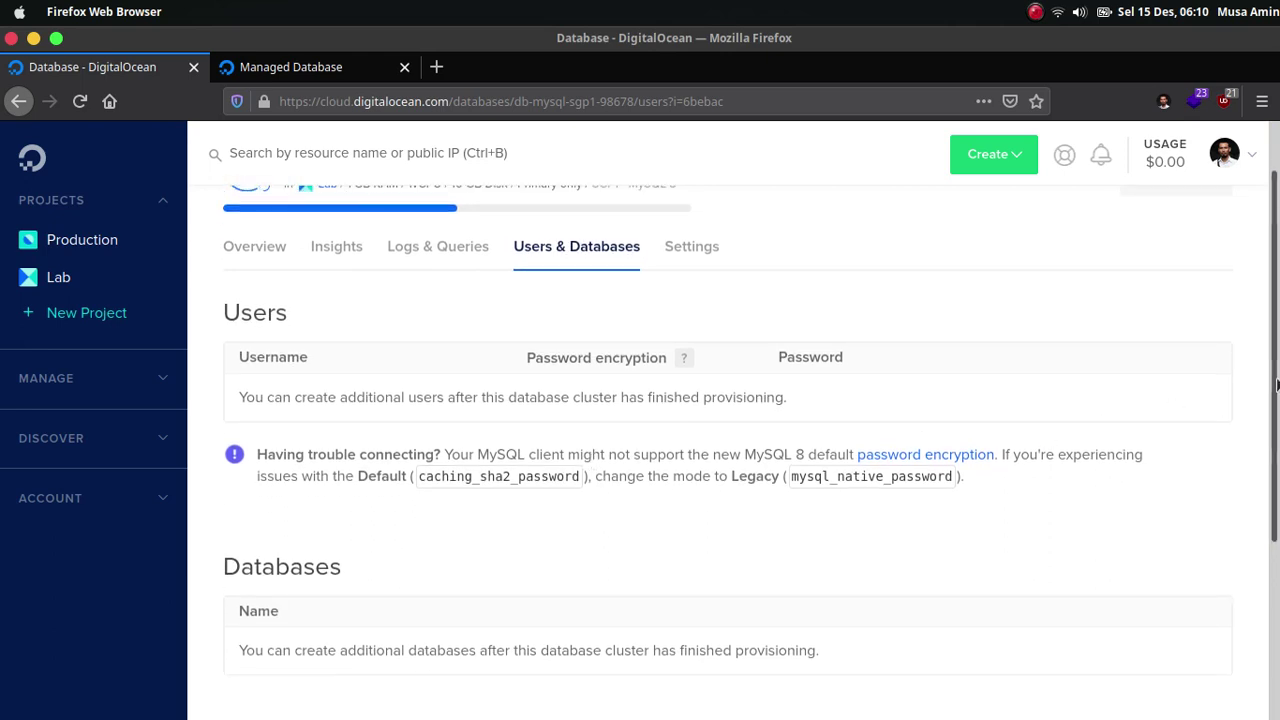
{"action": "scroll", "coordinate": [1278, 374], "scroll_direction": "up", "scroll_amount": 1}
{"action": "scroll", "coordinate": [1278, 374], "scroll_direction": "up", "scroll_amount": 1}
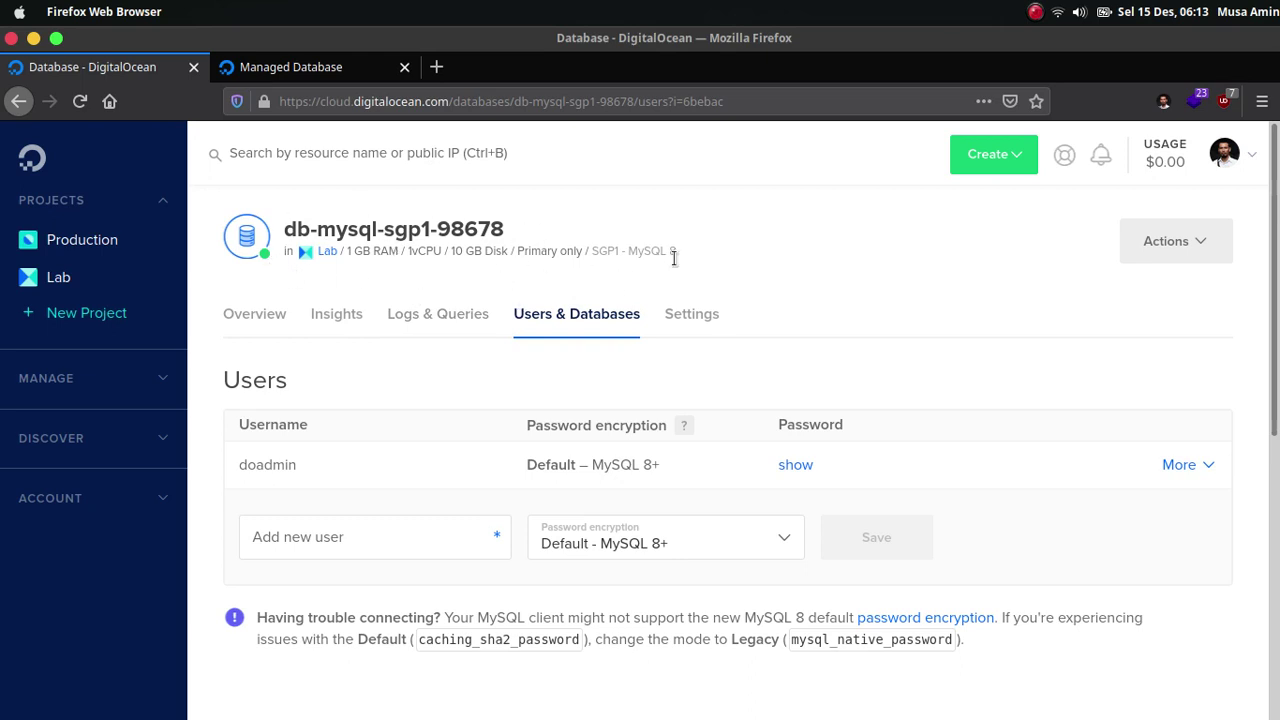
Step: Enter webapp as the name of a new database user
{"action": "scroll", "coordinate": [1074, 306], "scroll_direction": "down", "scroll_amount": 3}
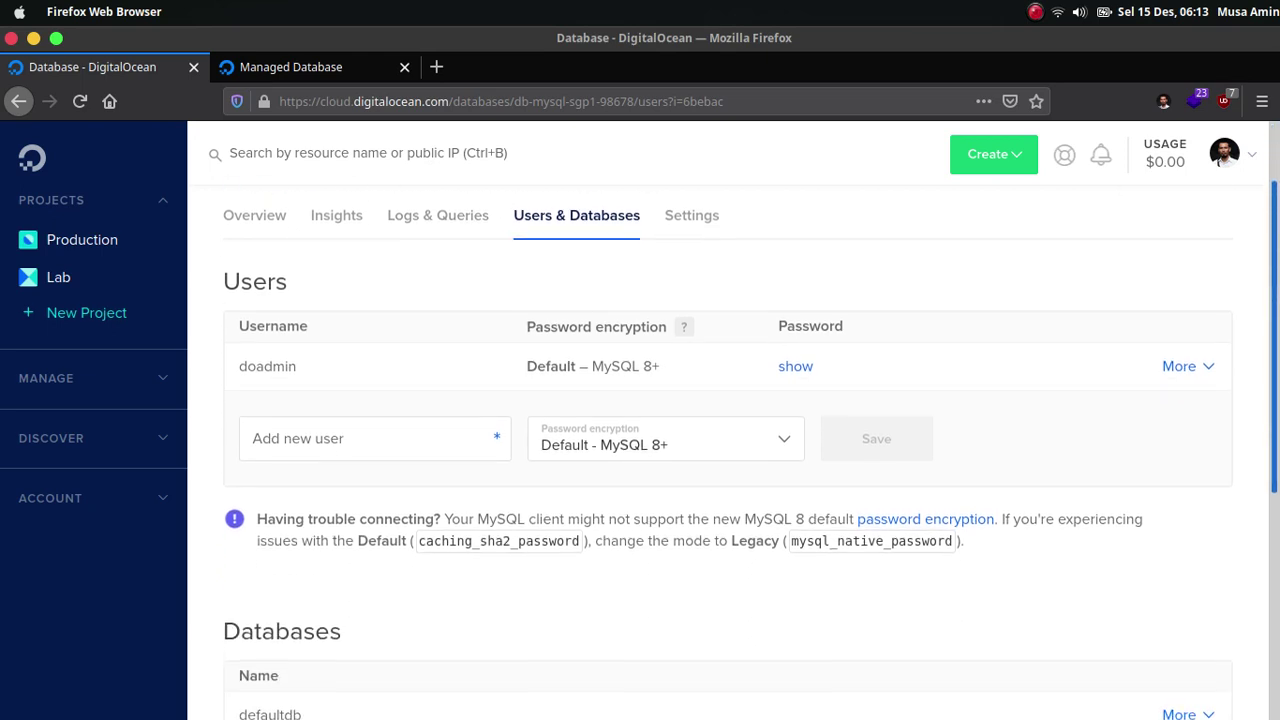
{"action": "scroll", "coordinate": [452, 320], "scroll_direction": "up", "scroll_amount": 1}
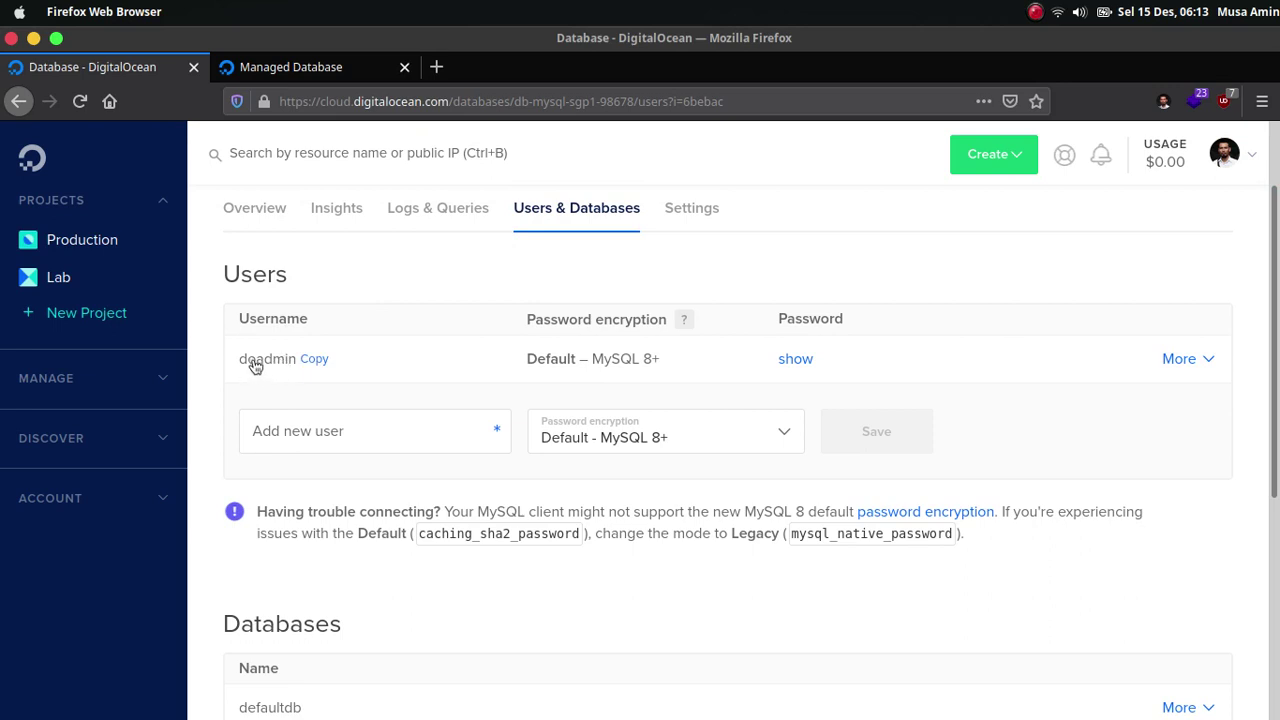
{"action": "left_click", "coordinate": [286, 432]}
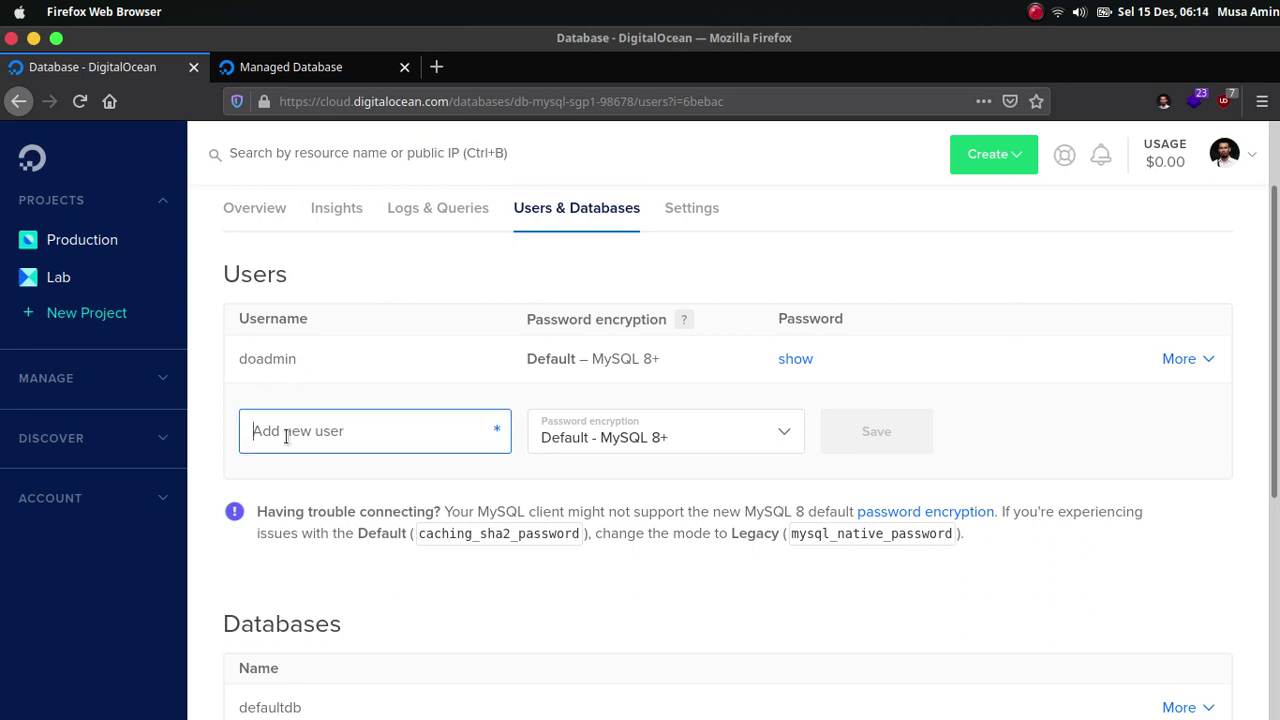
{"action": "type", "text": "weba"}
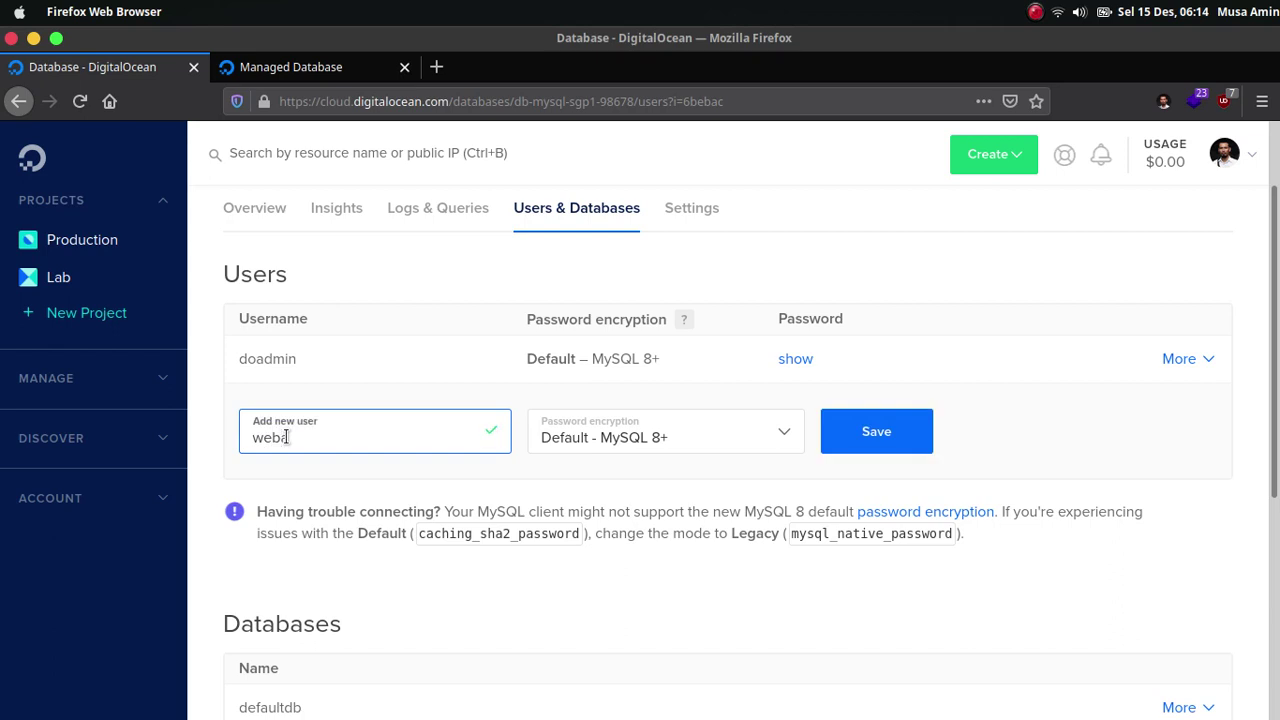
{"action": "type", "text": "pp"}
Step: Try Legacy - MySQL 5.x as the new user's password encryption and return it to Default - MySQL 8+
{"action": "left_click", "coordinate": [664, 443]}
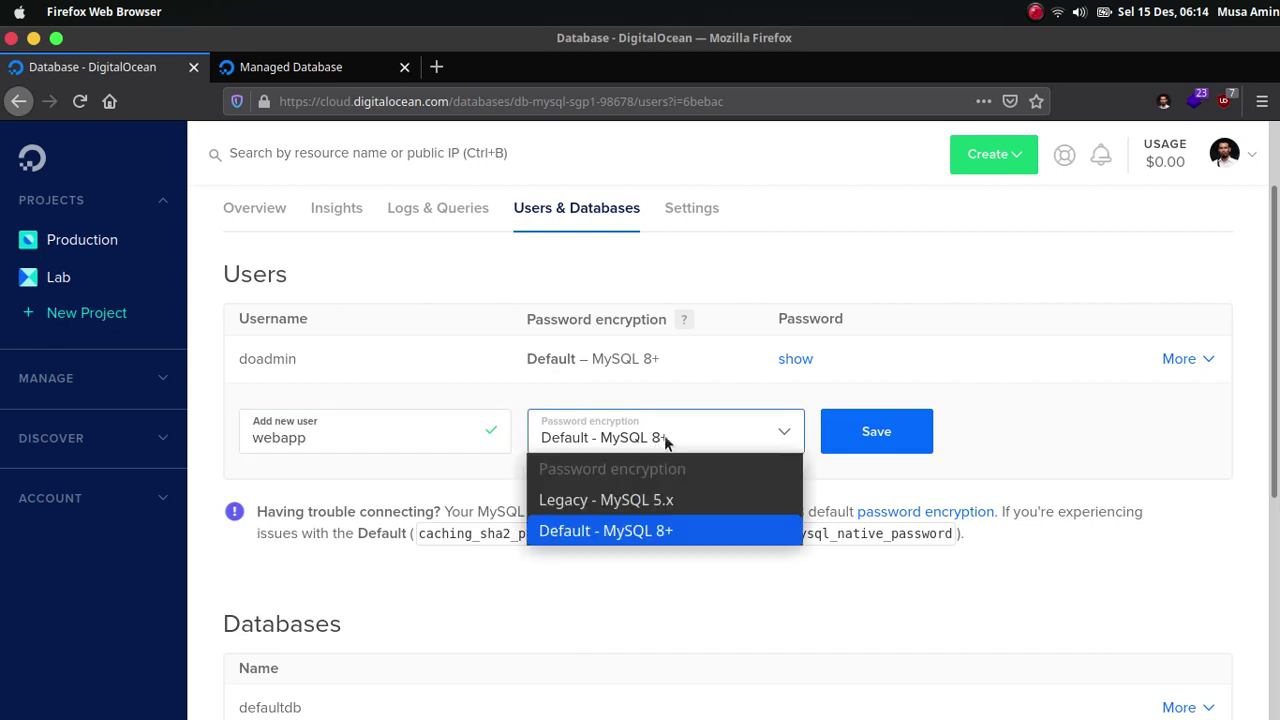
{"action": "left_click", "coordinate": [662, 443]}
{"action": "left_click", "coordinate": [662, 443]}
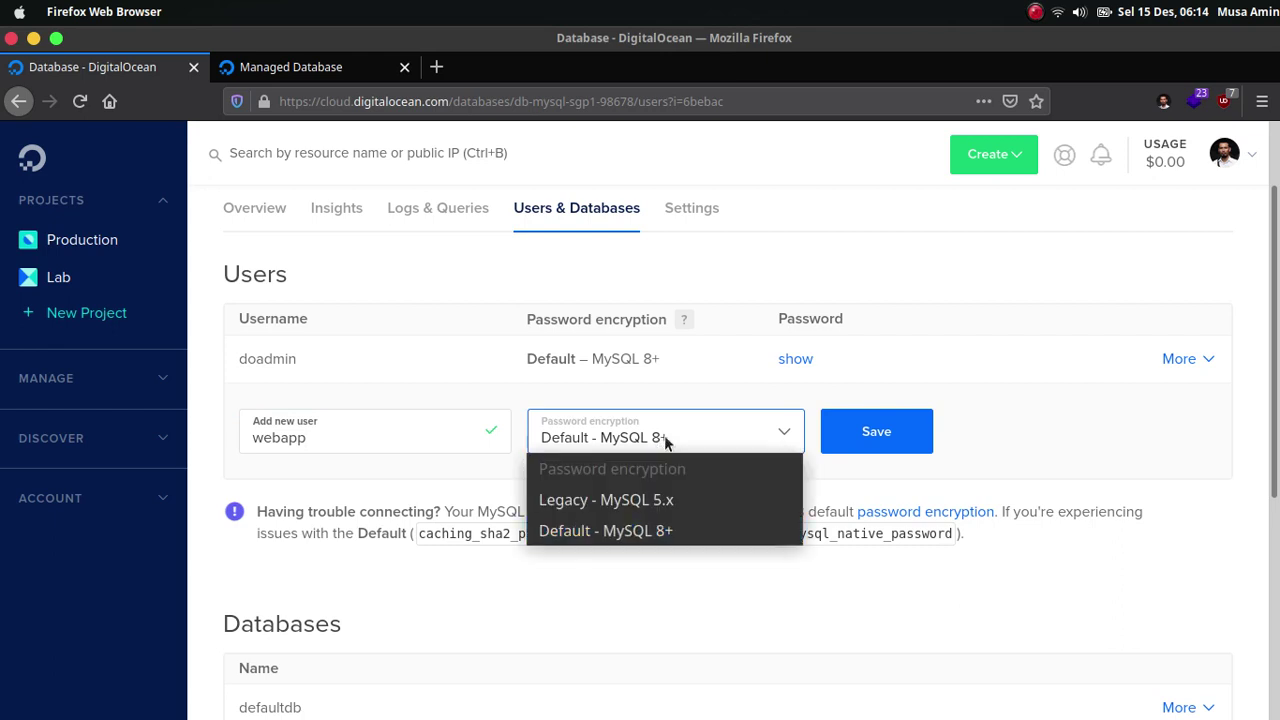
{"action": "left_click", "coordinate": [662, 443]}
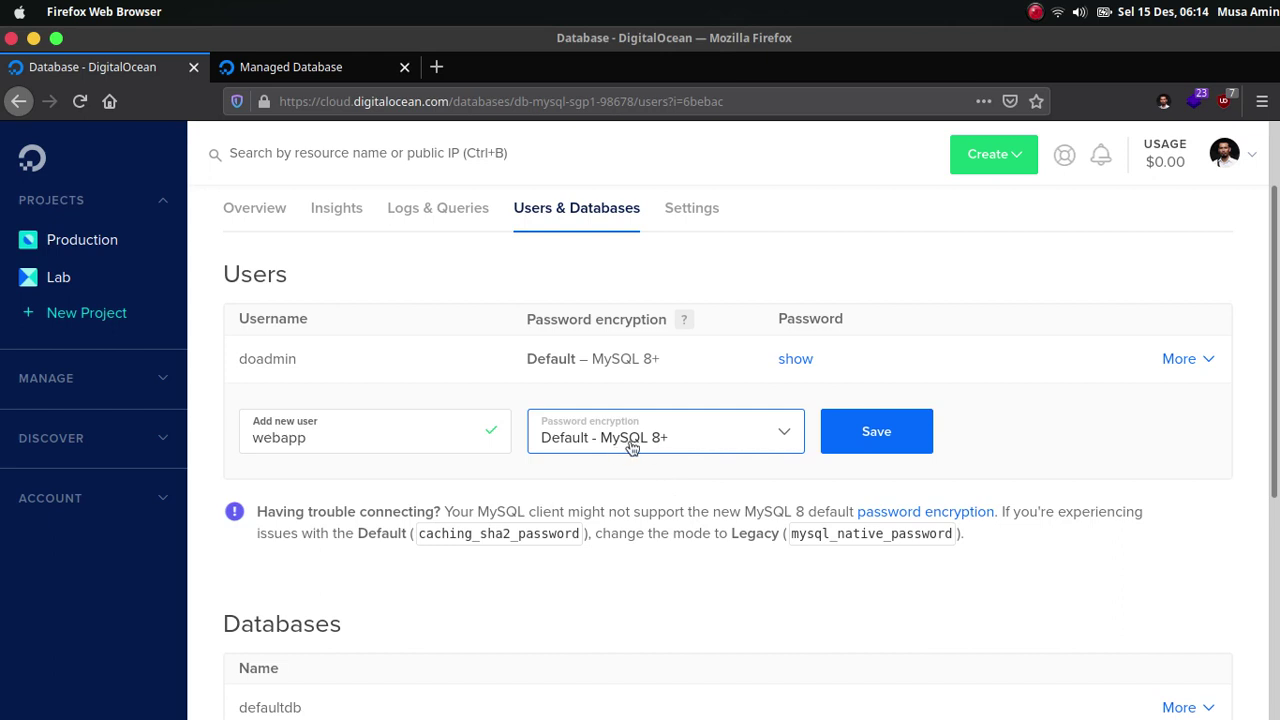
{"action": "left_click", "coordinate": [667, 450]}
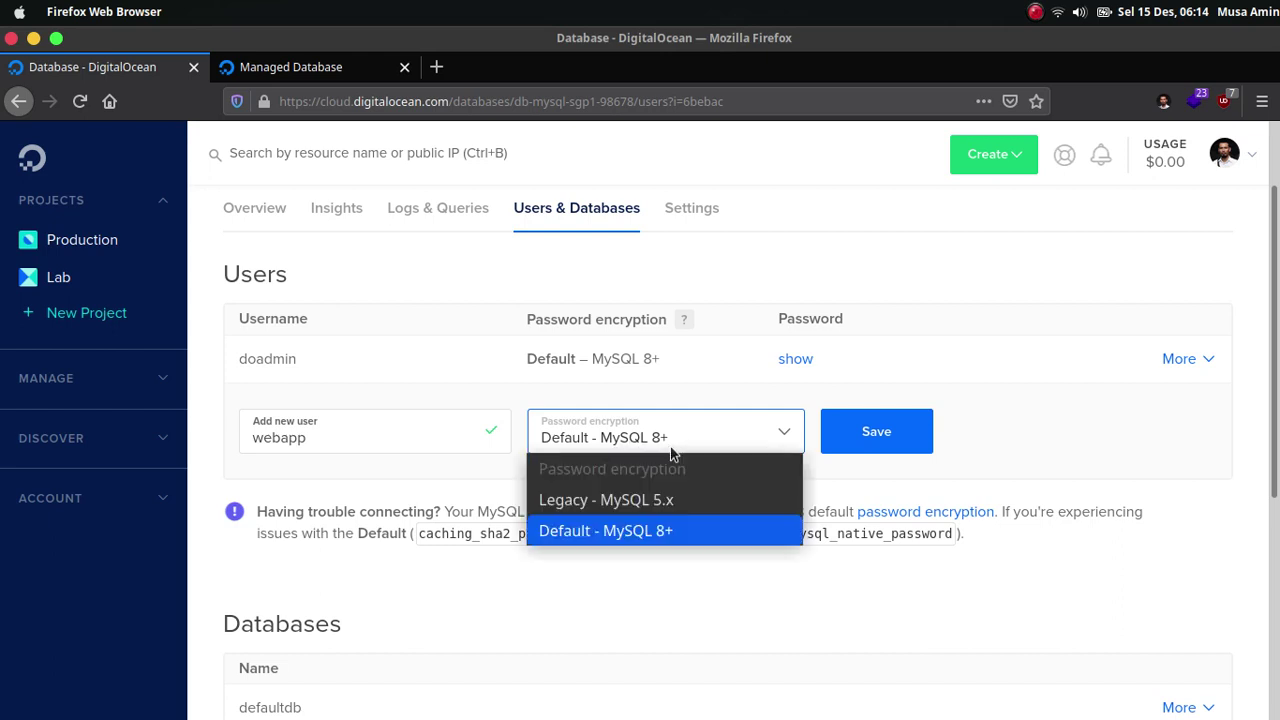
{"action": "left_click", "coordinate": [662, 502]}
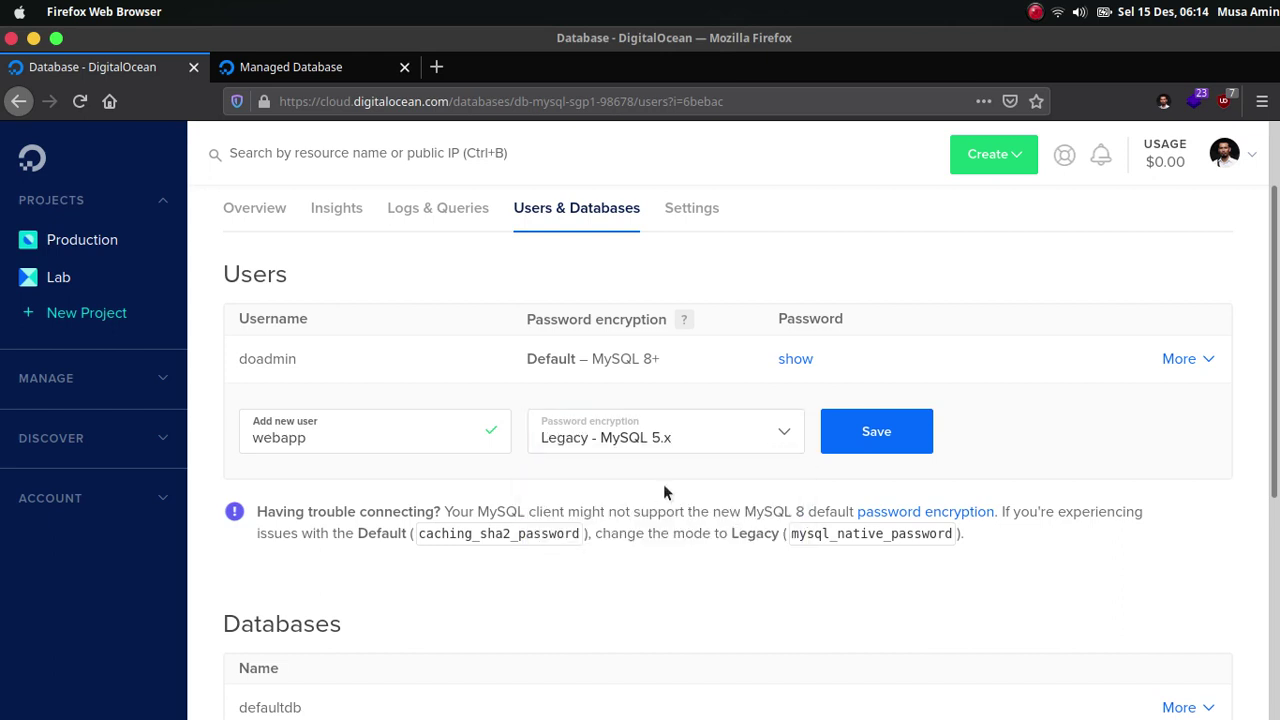
{"action": "left_click", "coordinate": [671, 453]}
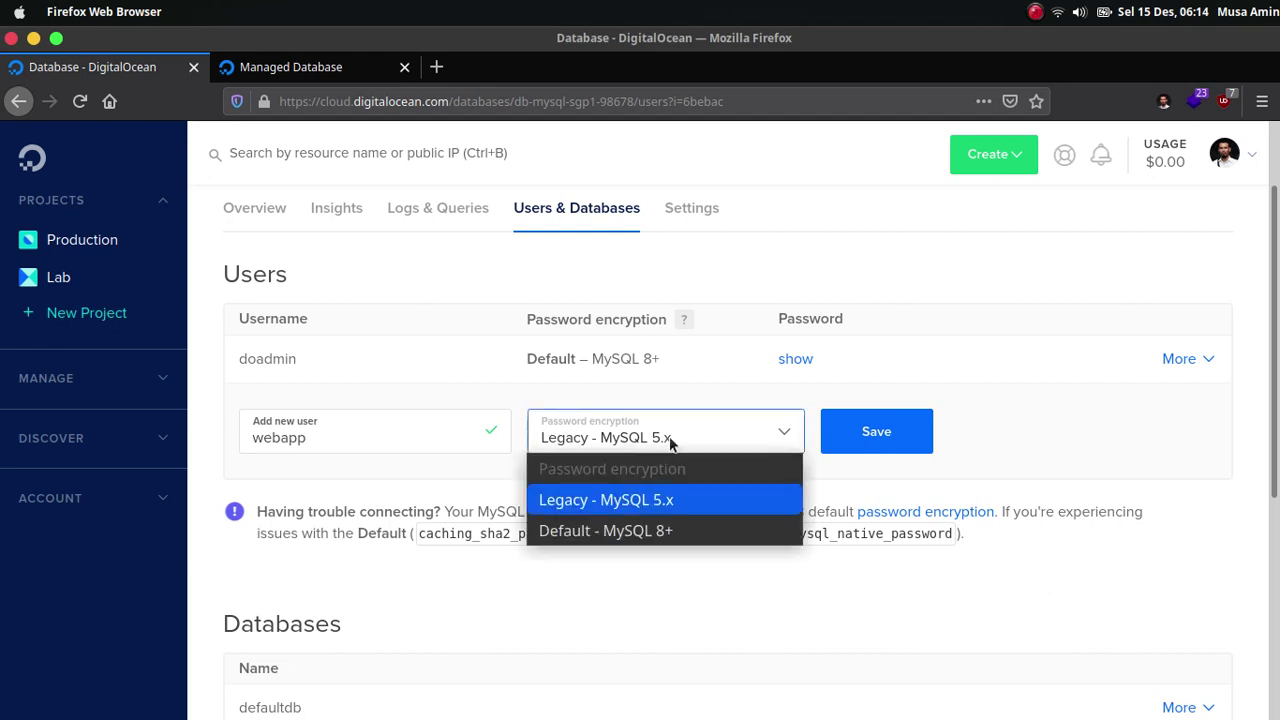
{"action": "left_click", "coordinate": [663, 529]}
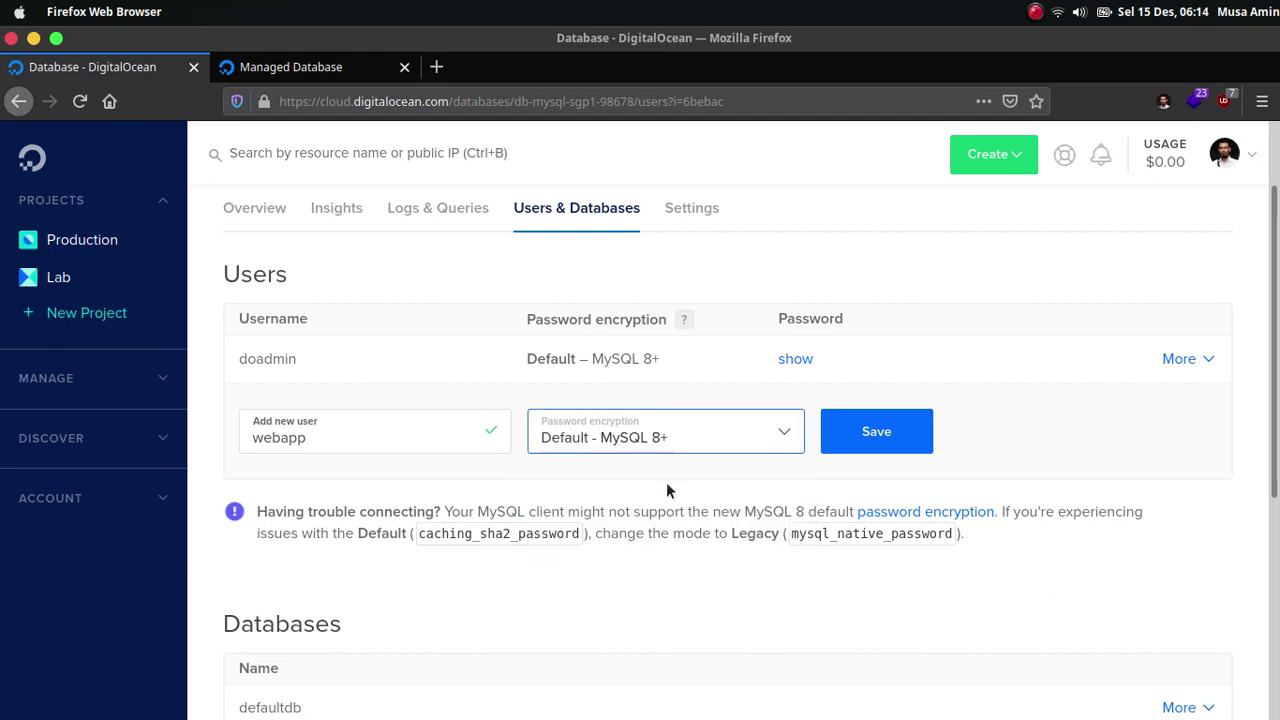
Step: Save the new webapp user with Default - MySQL 8+ password encryption and dismiss the notification
{"action": "left_click", "coordinate": [872, 436]}
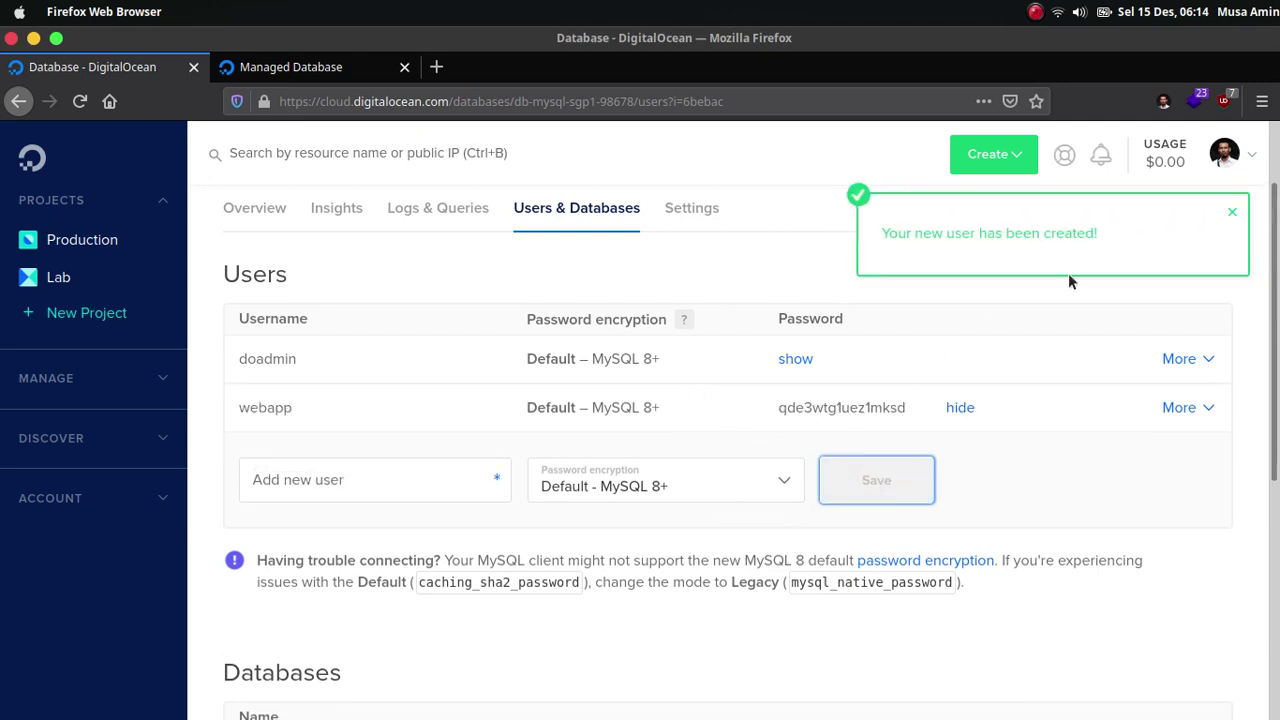
{"action": "left_click", "coordinate": [1231, 213]}
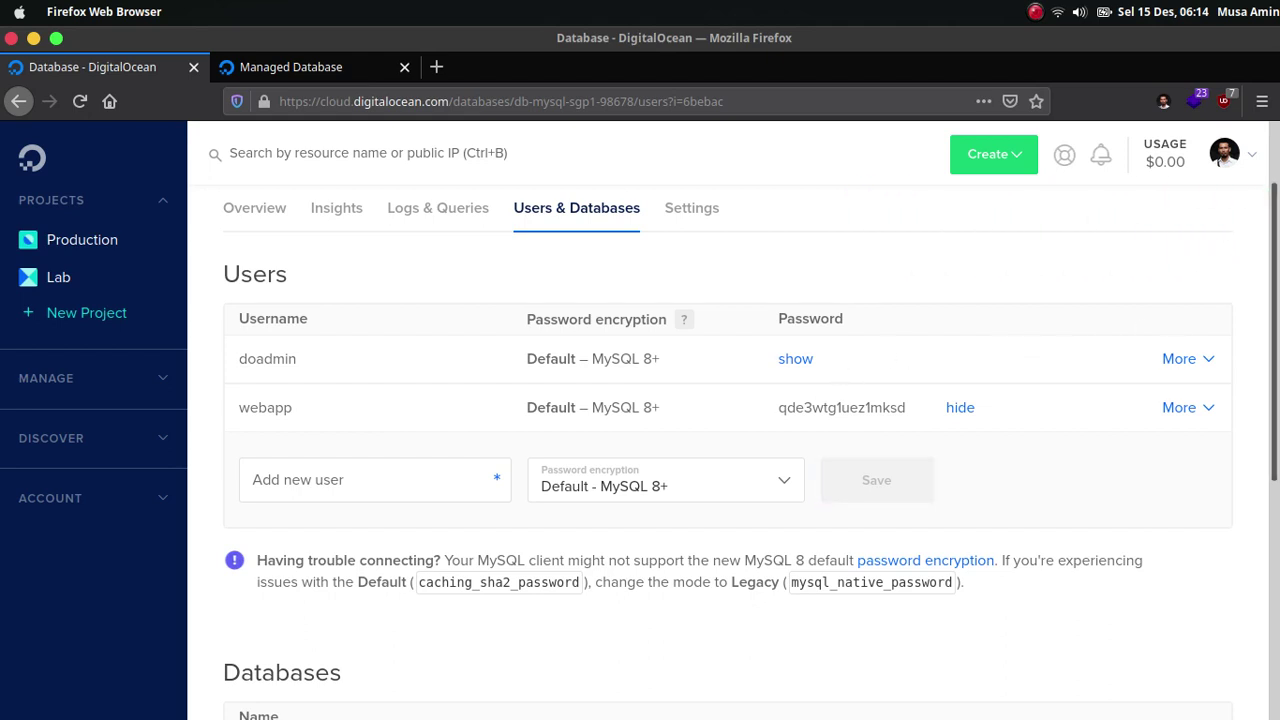
Step: Add a new database named webapp to the cluster, save it and dismiss the notification
{"action": "scroll", "coordinate": [836, 365], "scroll_direction": "down", "scroll_amount": 1}
{"action": "scroll", "coordinate": [1246, 566], "scroll_direction": "down", "scroll_amount": 7}
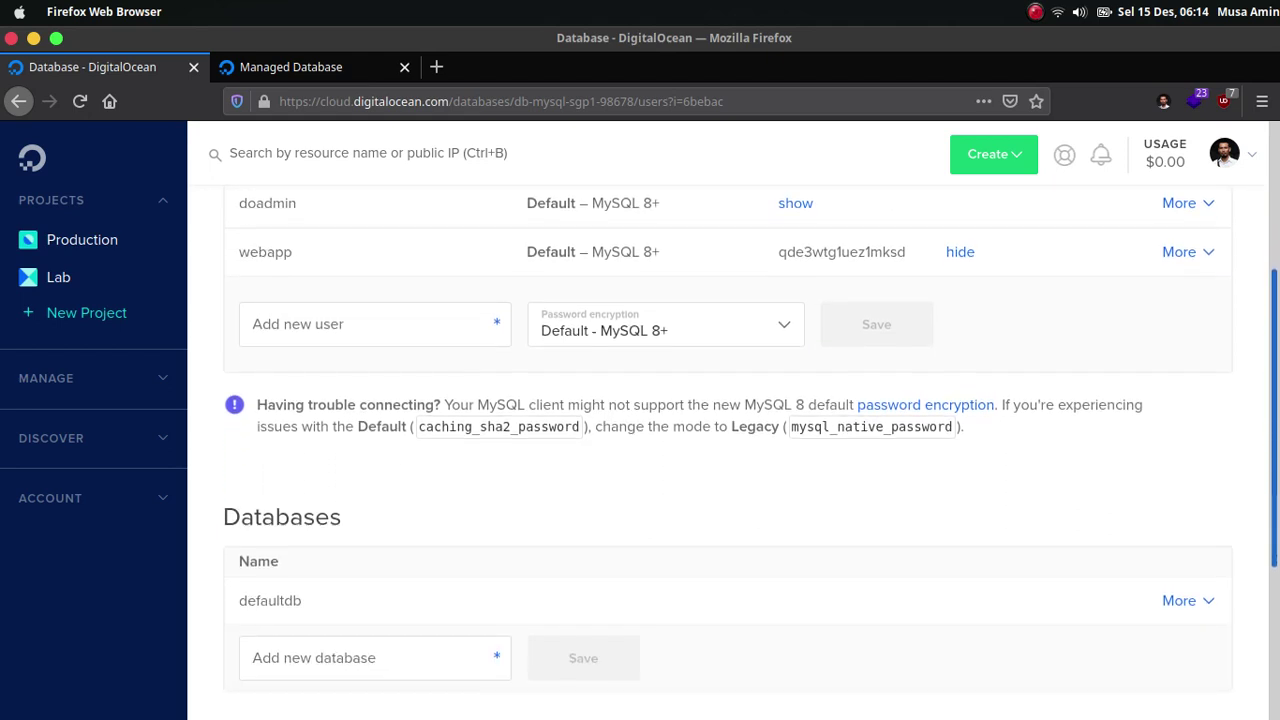
{"action": "left_click", "coordinate": [392, 385]}
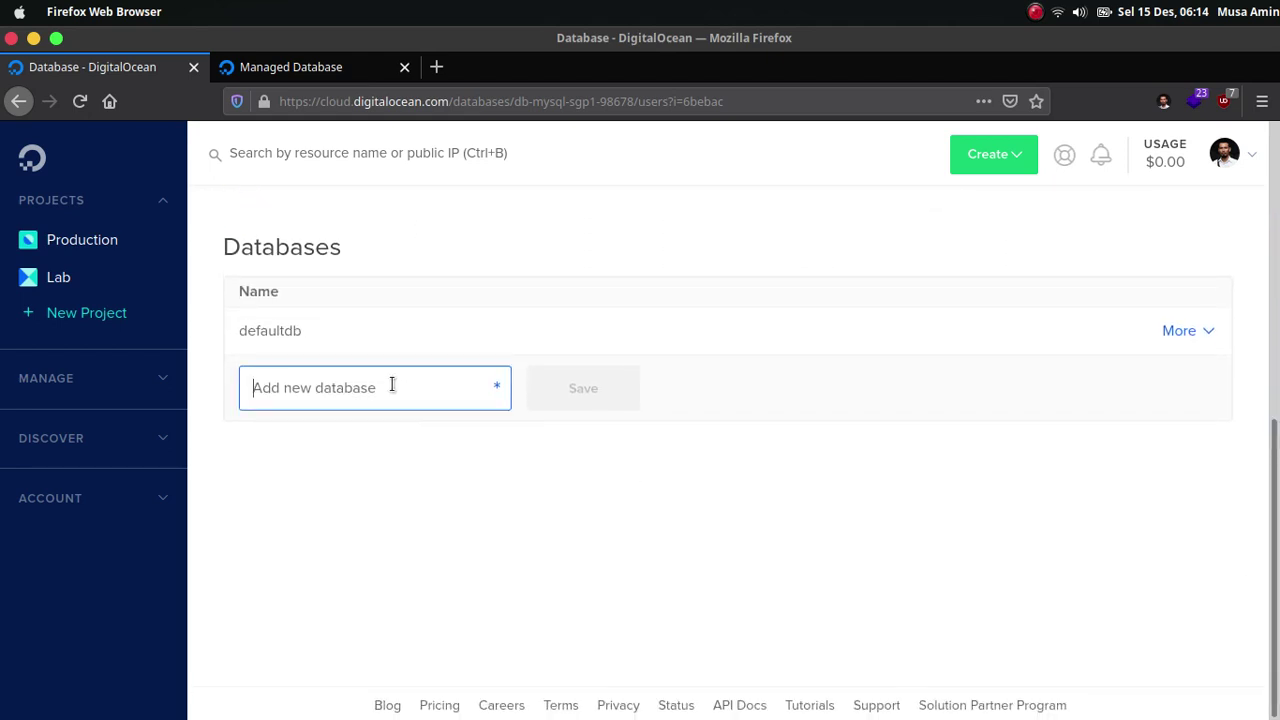
{"action": "type", "text": "weba"}
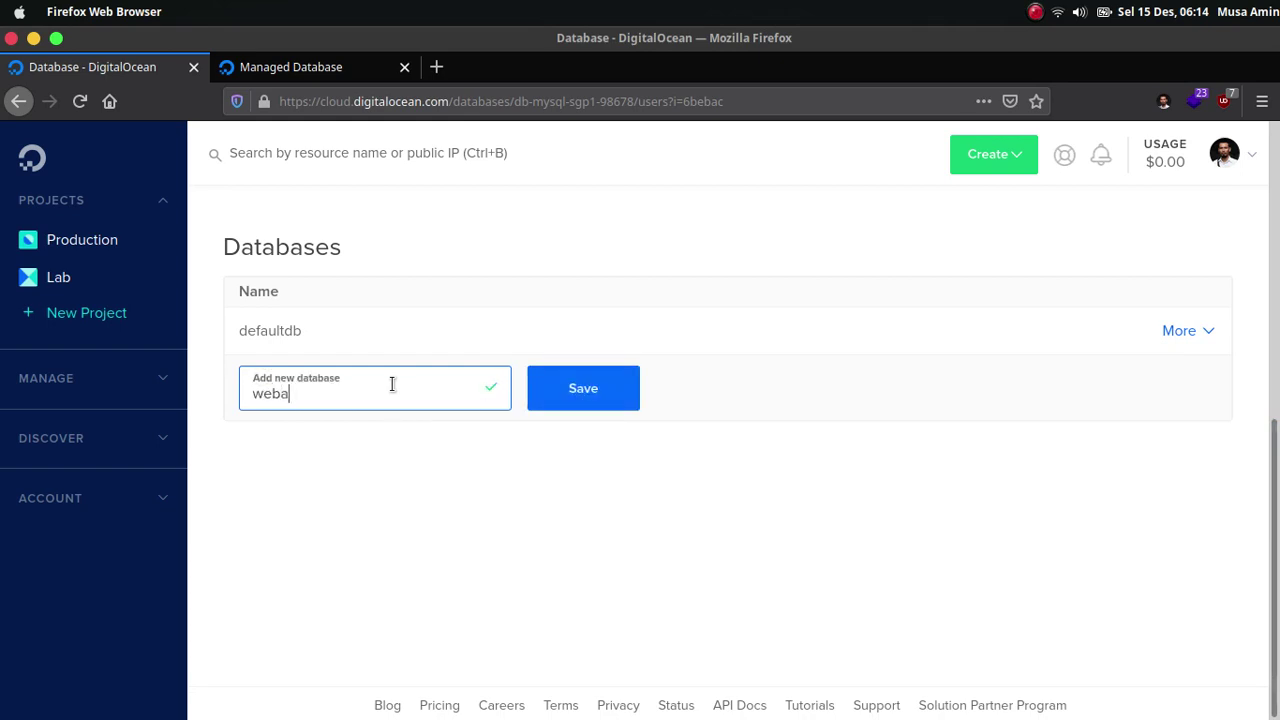
{"action": "type", "text": "pp"}
{"action": "left_click", "coordinate": [586, 404]}
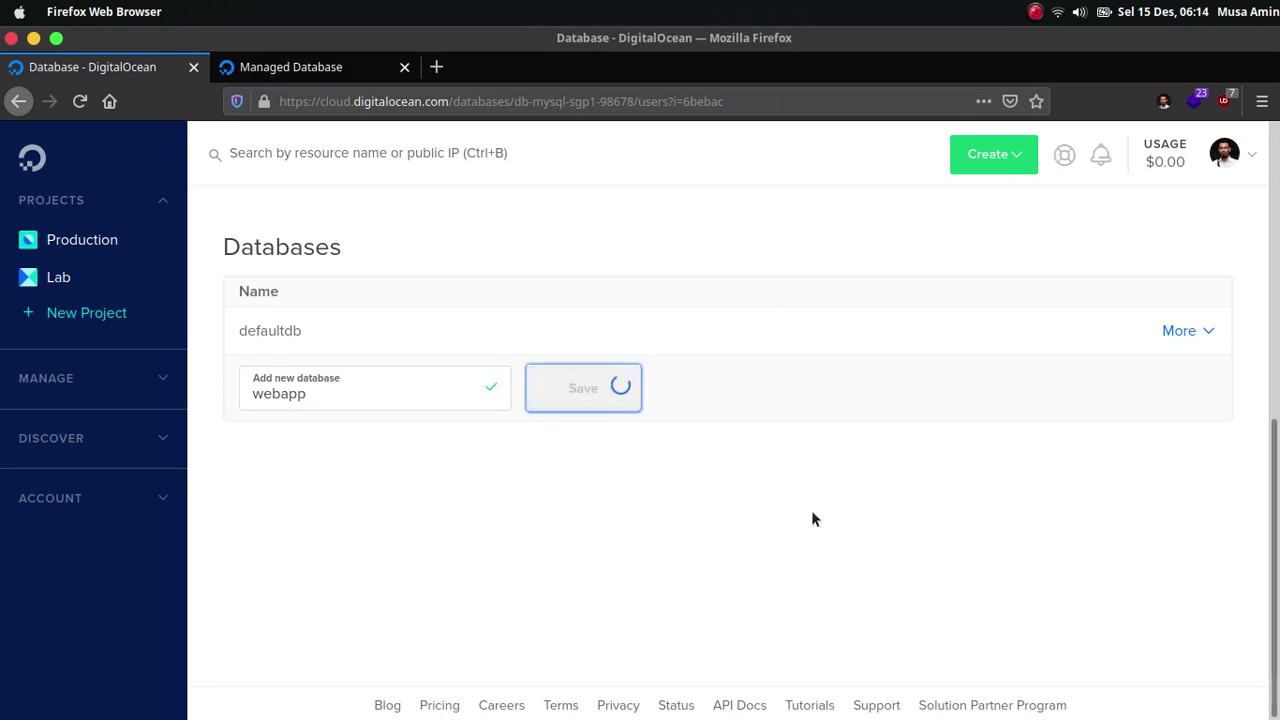
{"action": "left_click", "coordinate": [1232, 212]}
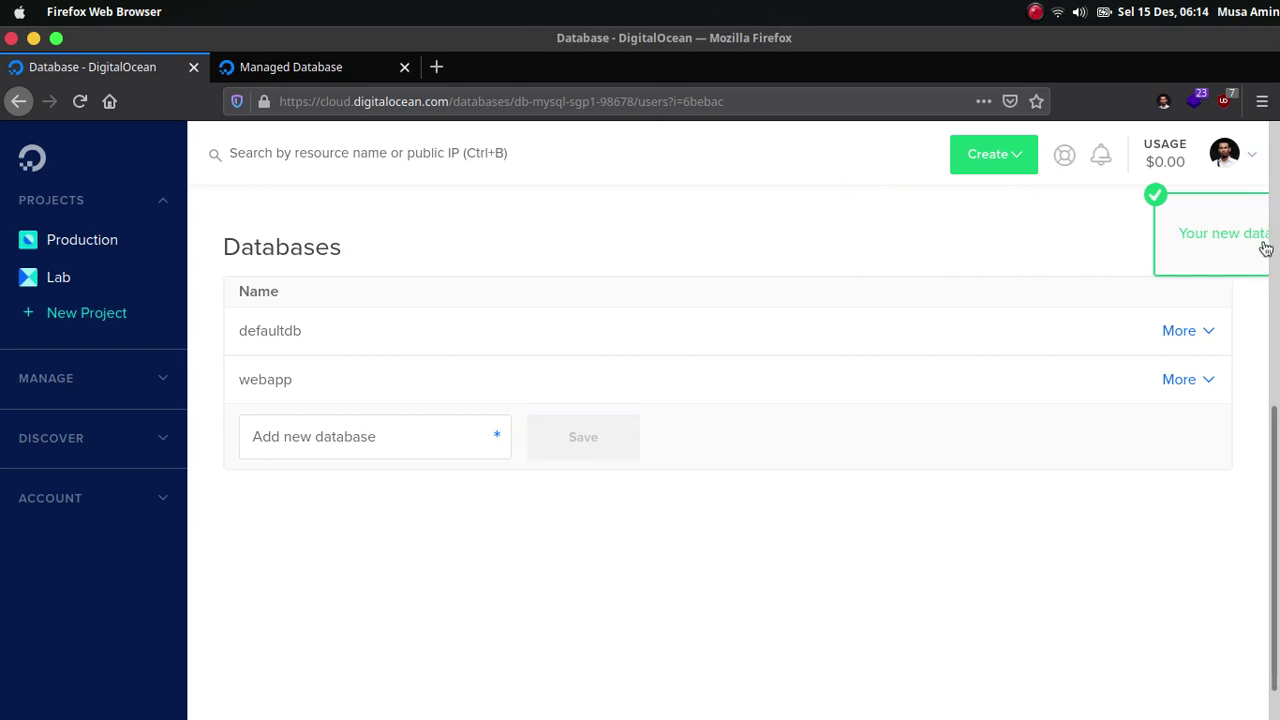
Step: Return to the cluster's overview and check the user choices offered in the connection details
{"action": "scroll", "coordinate": [1262, 248], "scroll_direction": "up", "scroll_amount": 5}
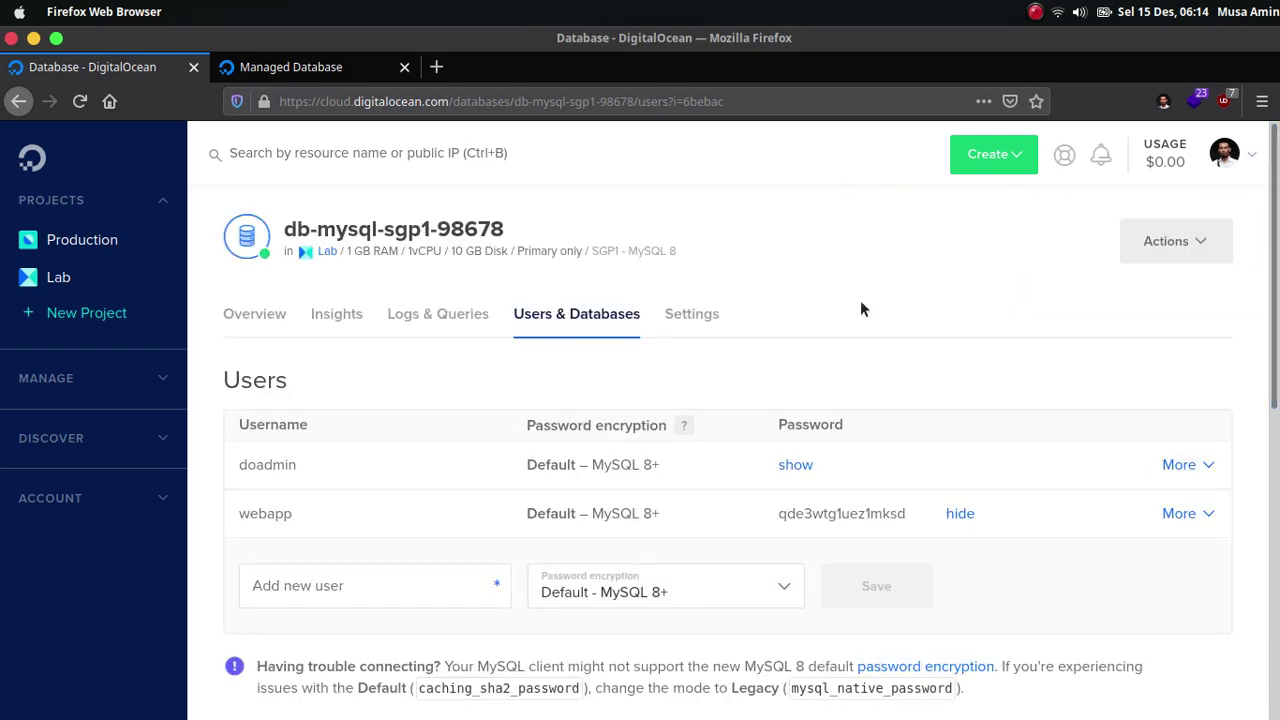
{"action": "left_click", "coordinate": [255, 328]}
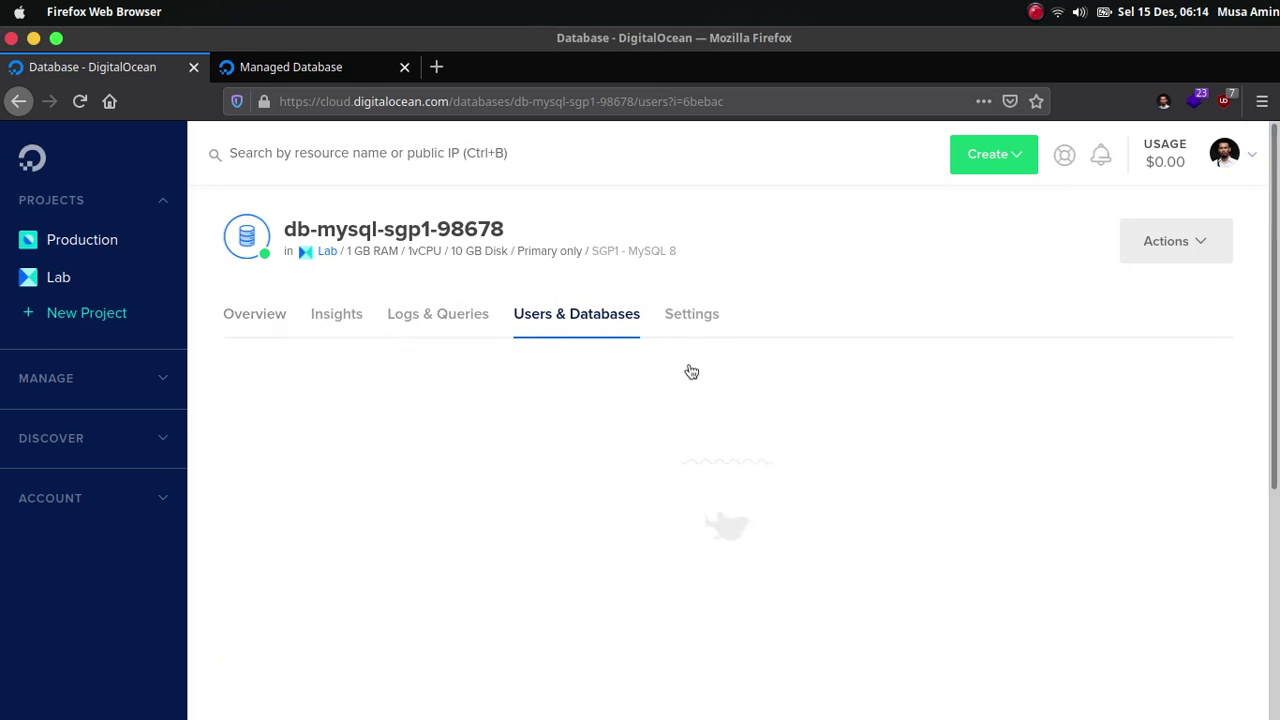
{"action": "scroll", "coordinate": [1054, 512], "scroll_direction": "down", "scroll_amount": 3}
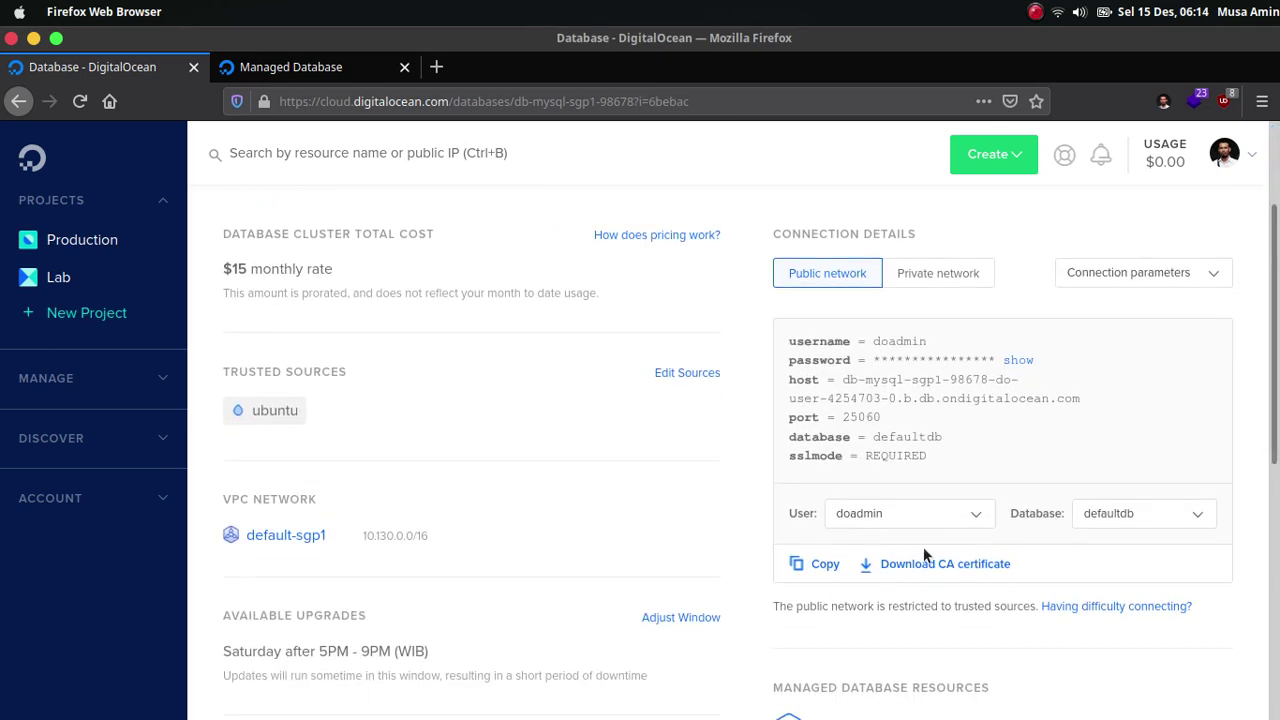
{"action": "left_click", "coordinate": [924, 518]}
{"action": "left_click", "coordinate": [922, 517]}
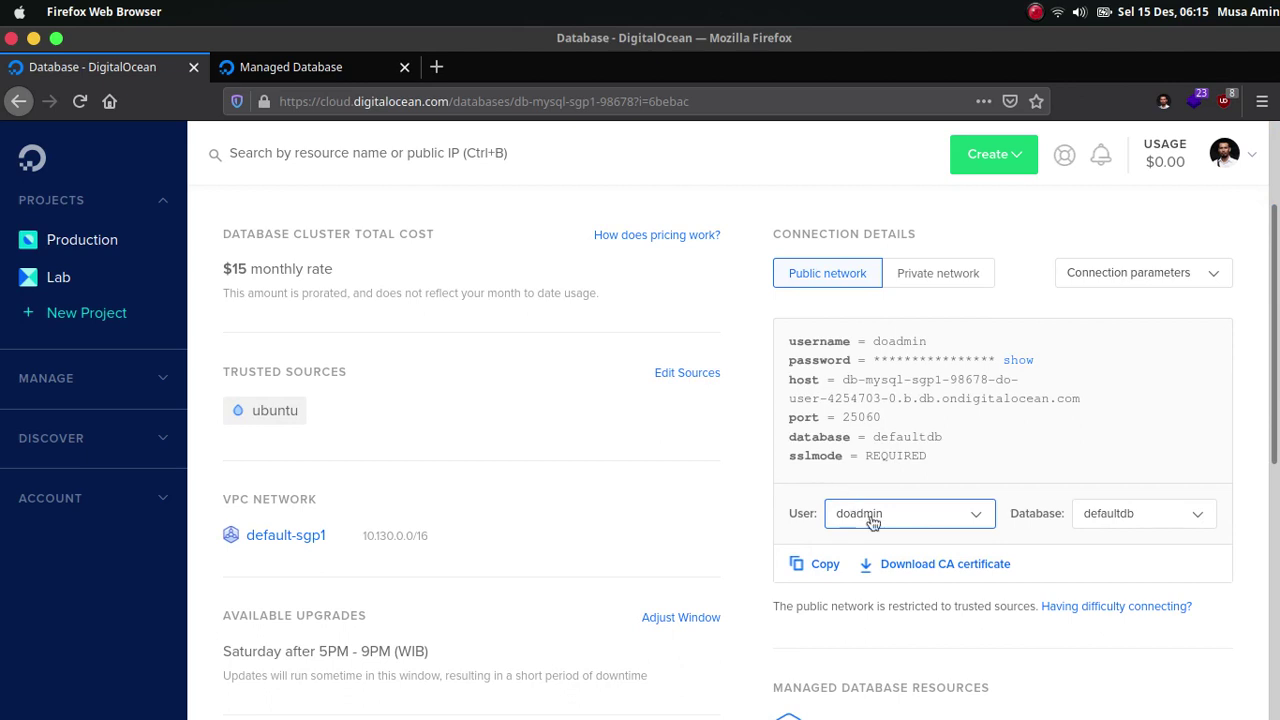
{"action": "left_click", "coordinate": [878, 516]}
{"action": "left_click", "coordinate": [878, 516]}
{"action": "scroll", "coordinate": [848, 252], "scroll_direction": "up", "scroll_amount": 3}
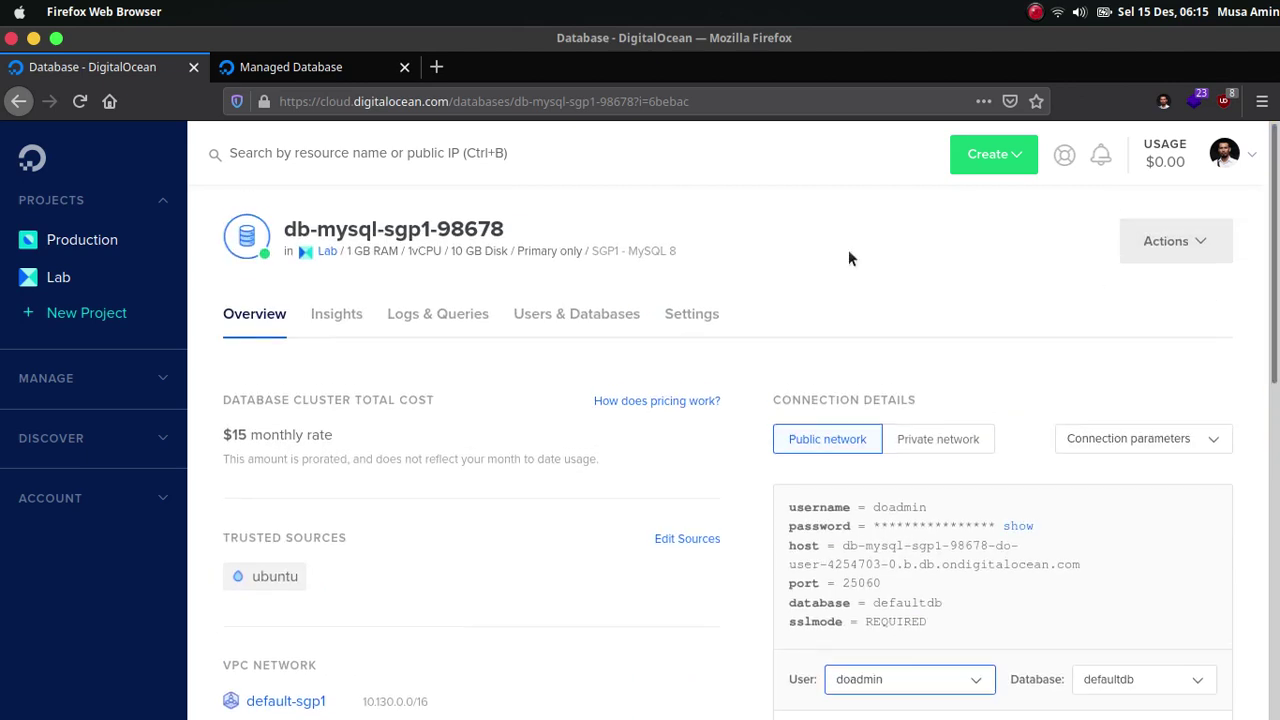
Step: Reload the cluster page and set the connection details to user webapp and database webapp
{"action": "left_click", "coordinate": [76, 103]}
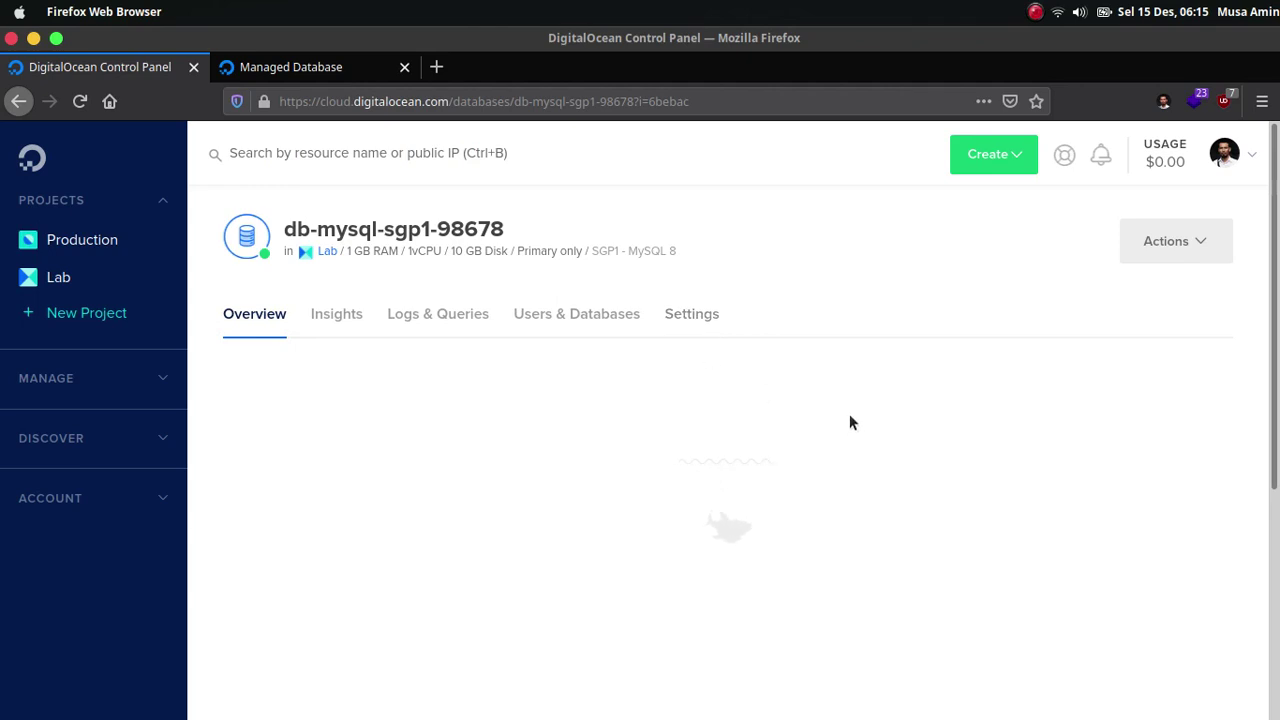
{"action": "scroll", "coordinate": [916, 450], "scroll_direction": "down", "scroll_amount": 4}
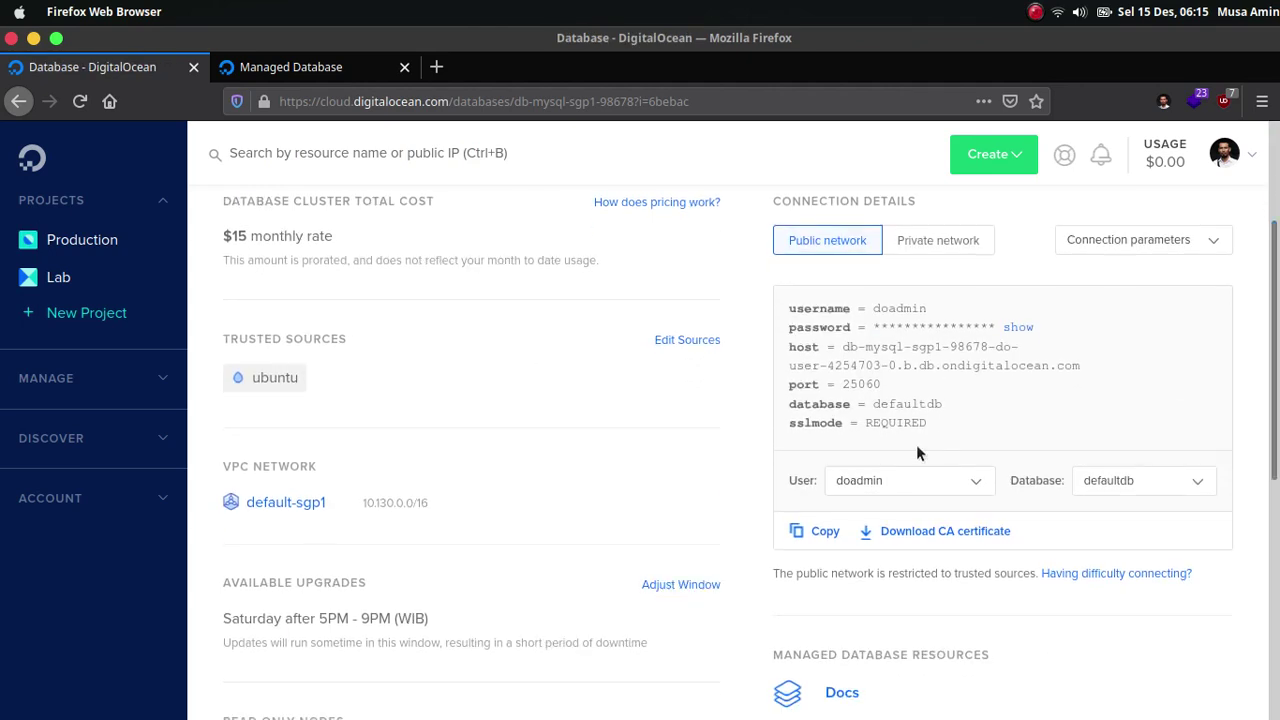
{"action": "left_click", "coordinate": [882, 484]}
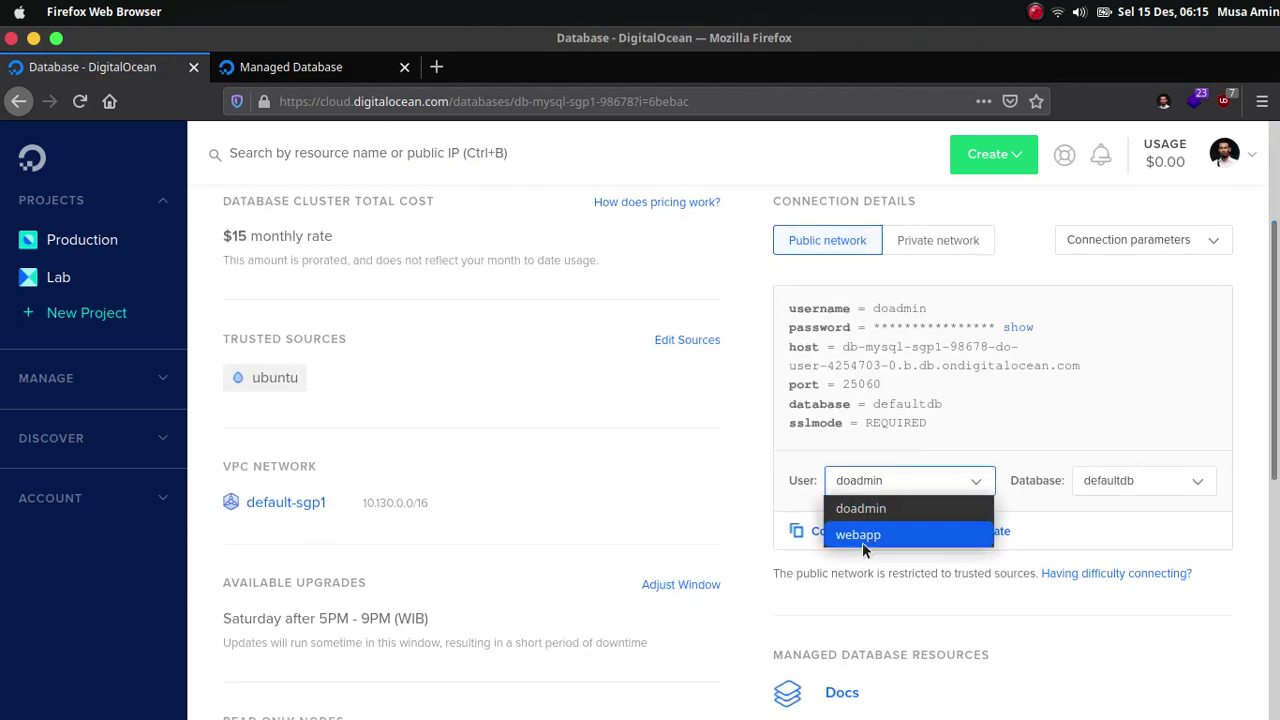
{"action": "left_click", "coordinate": [862, 538]}
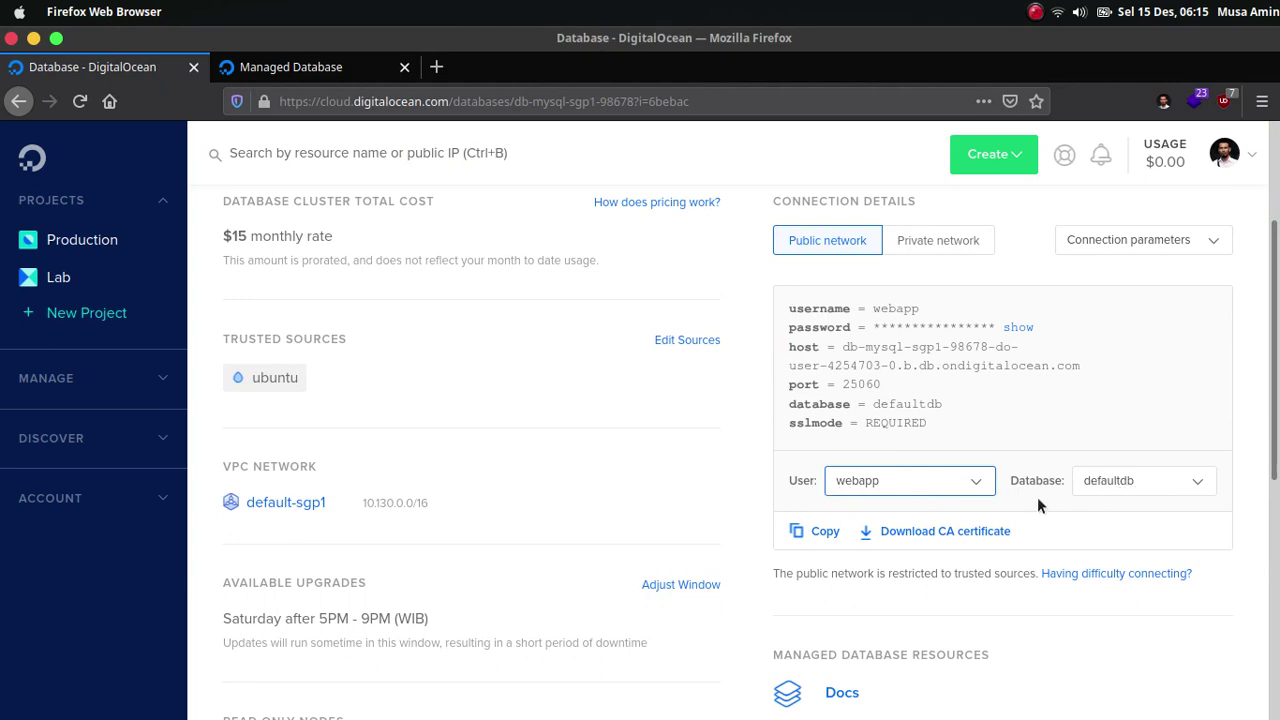
{"action": "left_click", "coordinate": [1116, 490]}
{"action": "left_click", "coordinate": [1133, 533]}
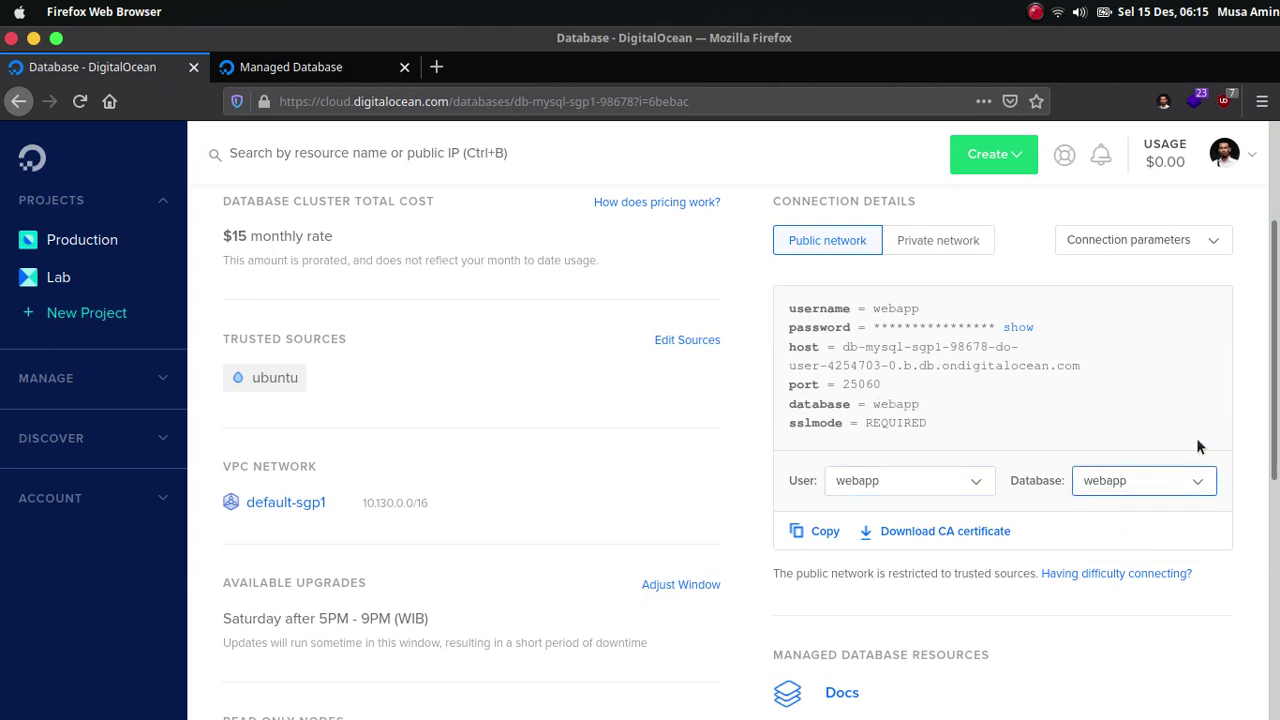
Step: Display the public network connection details as Flags and copy the resulting mysql command
{"action": "scroll", "coordinate": [1199, 447], "scroll_direction": "up", "scroll_amount": 2}
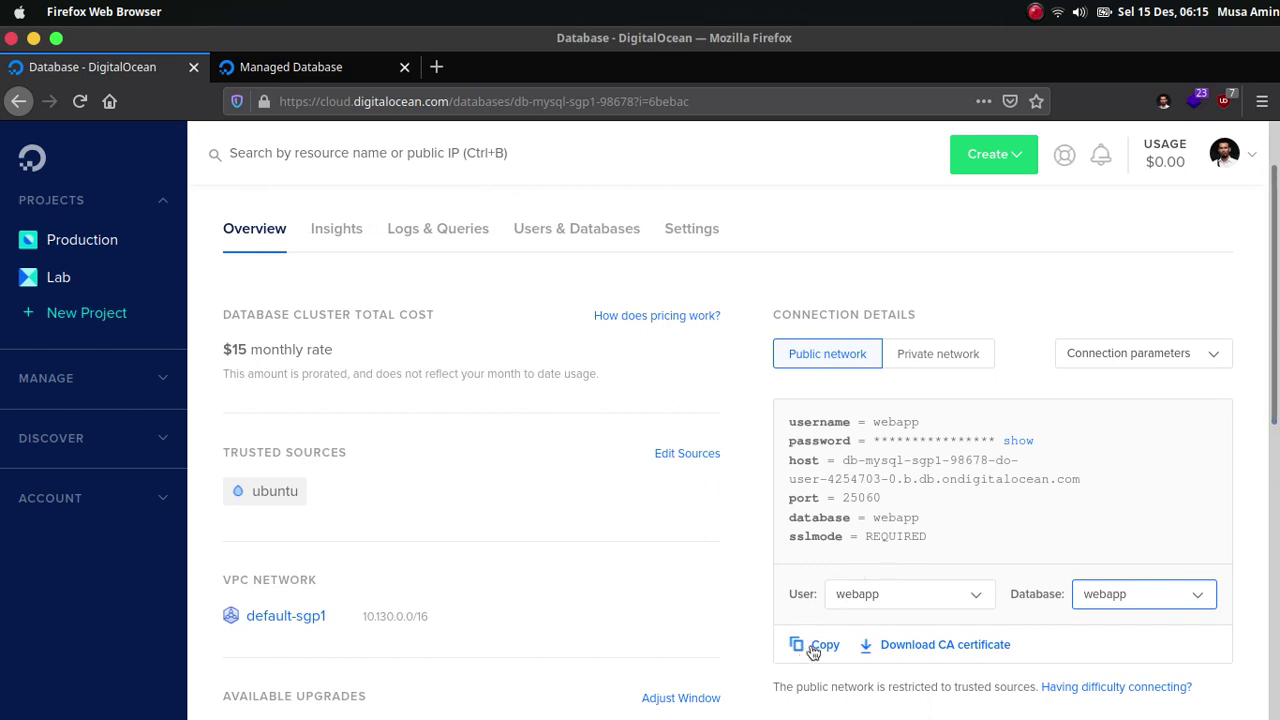
{"action": "left_click", "coordinate": [1110, 358]}
{"action": "left_click", "coordinate": [1105, 432]}
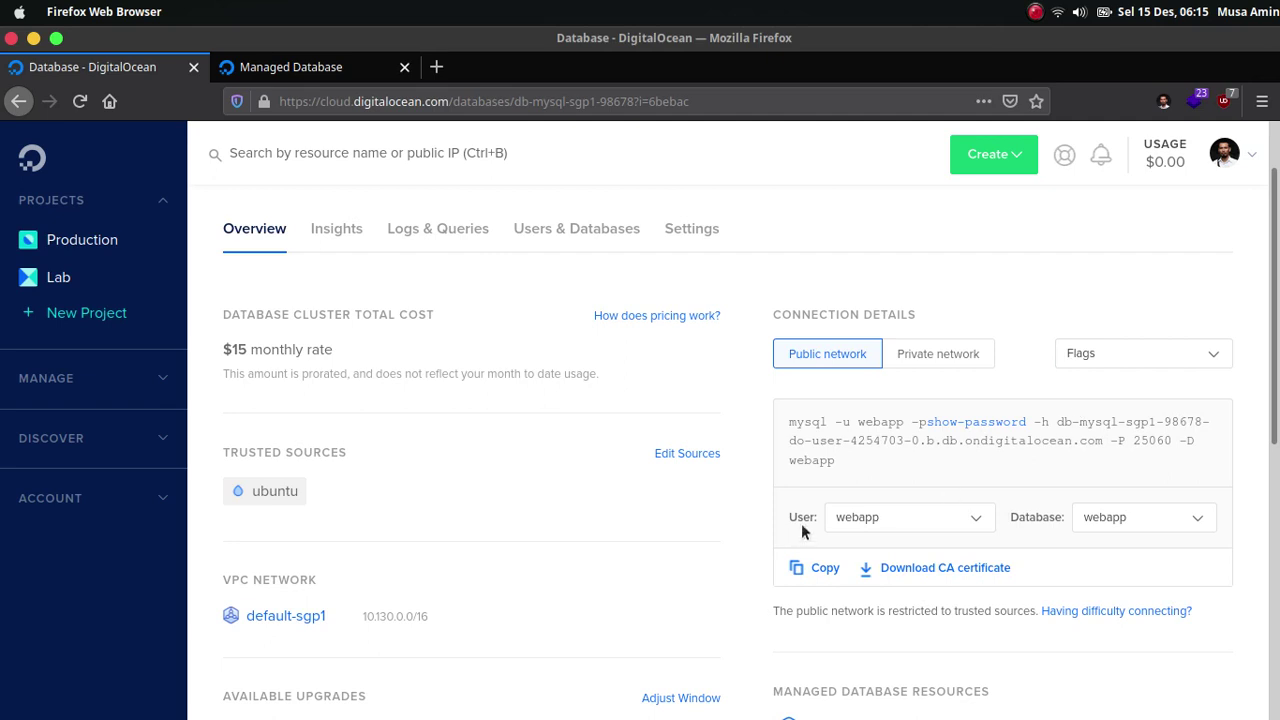
{"action": "left_click", "coordinate": [825, 575]}
Step: Switch to the Xfce Terminal, run apt install mysql-client -y on the ubuntu Droplet, and clear the screen
{"action": "mouse_move", "coordinate": [800, 712]}
{"action": "mouse_move", "coordinate": [880, 712]}
{"action": "left_click", "coordinate": [962, 690]}
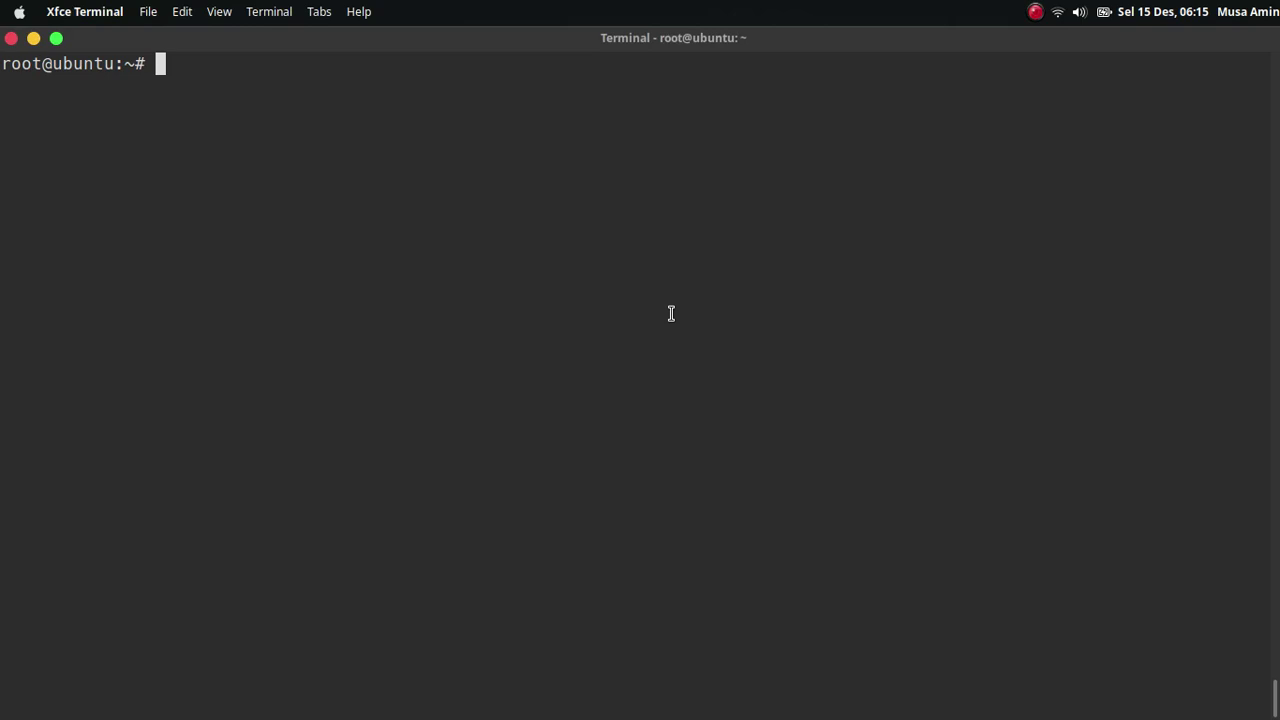
{"action": "key", "text": "alt+Tab"}
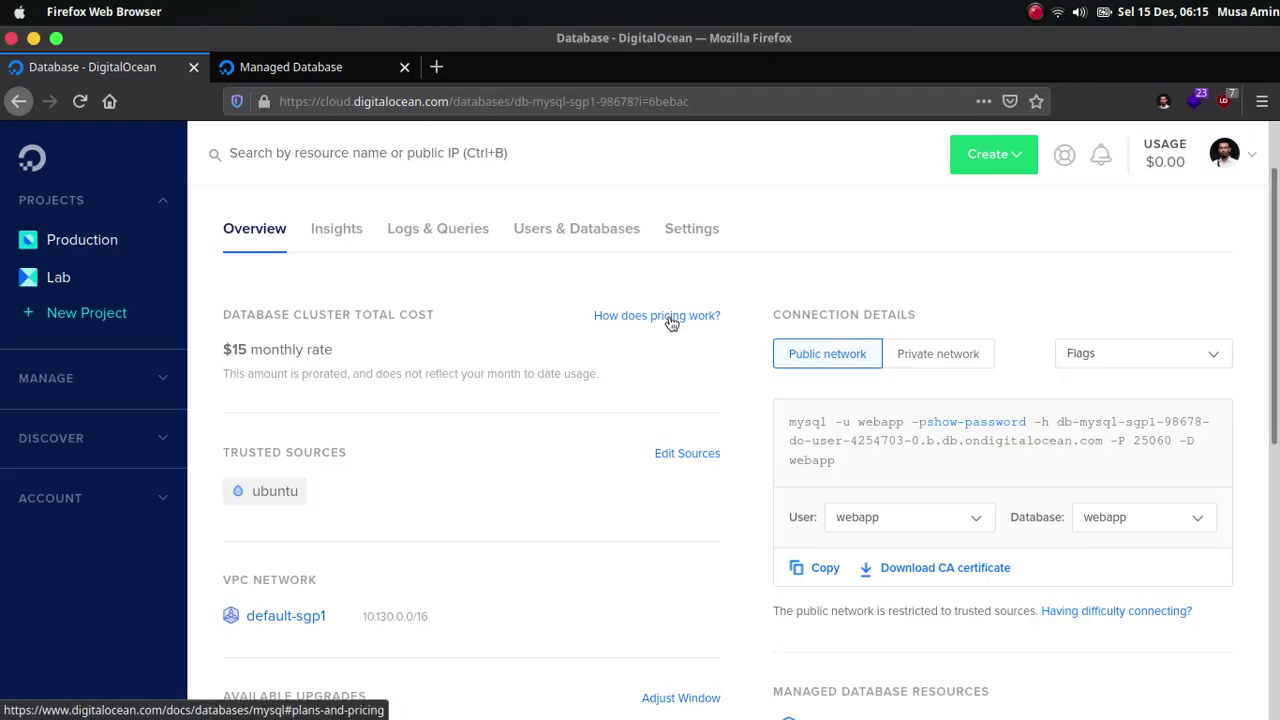
{"action": "key", "text": "alt+Tab"}
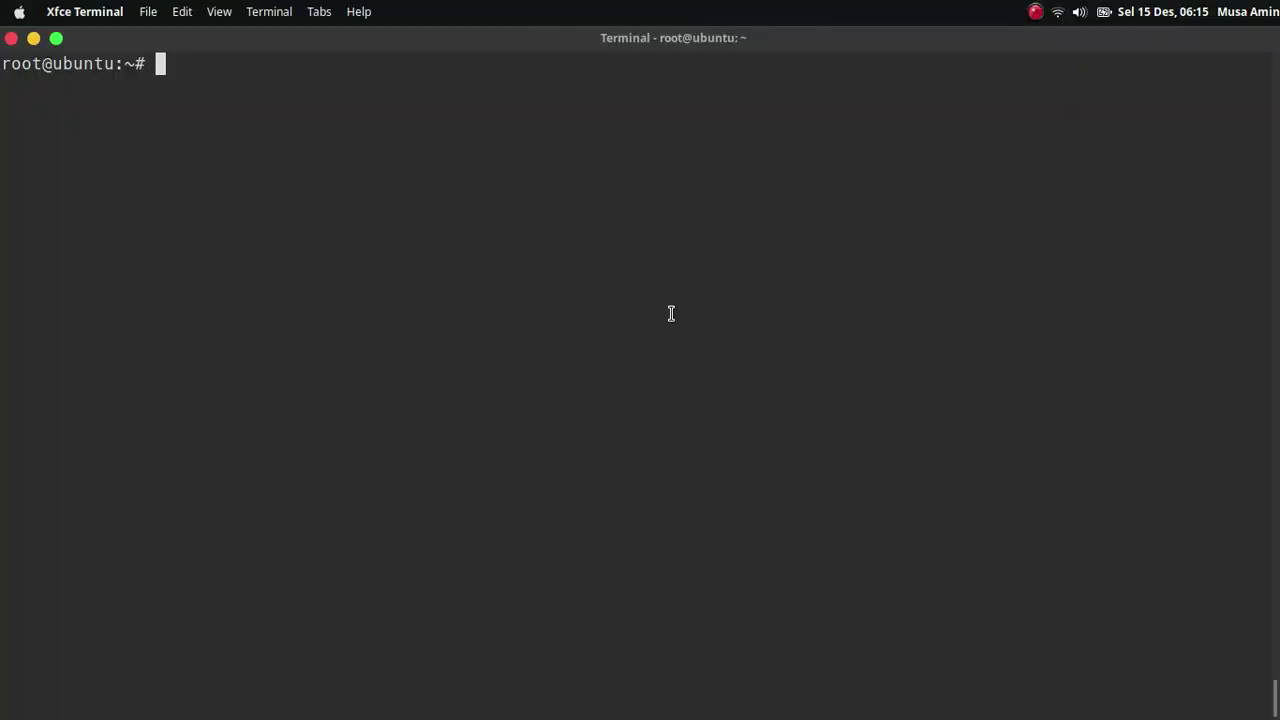
{"action": "key", "text": "ctrl+shift+v"}
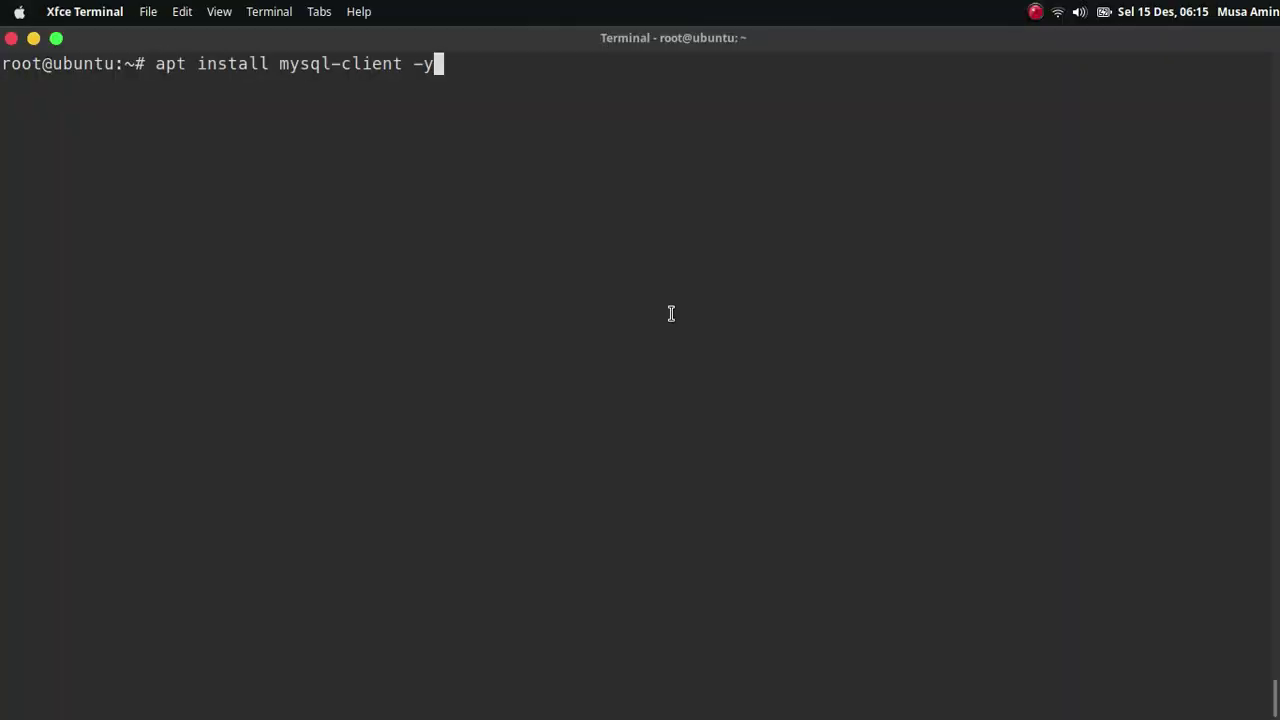
{"action": "key", "text": "Return"}
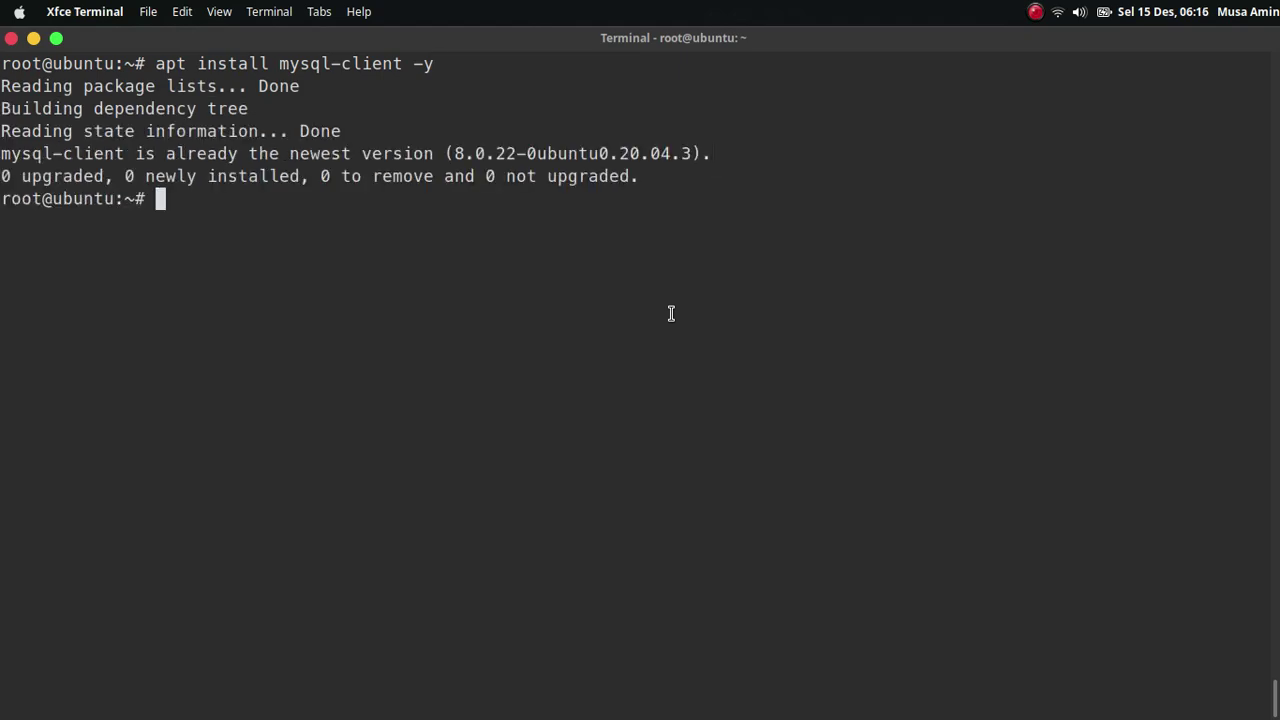
{"action": "key", "text": "ctrl+l"}
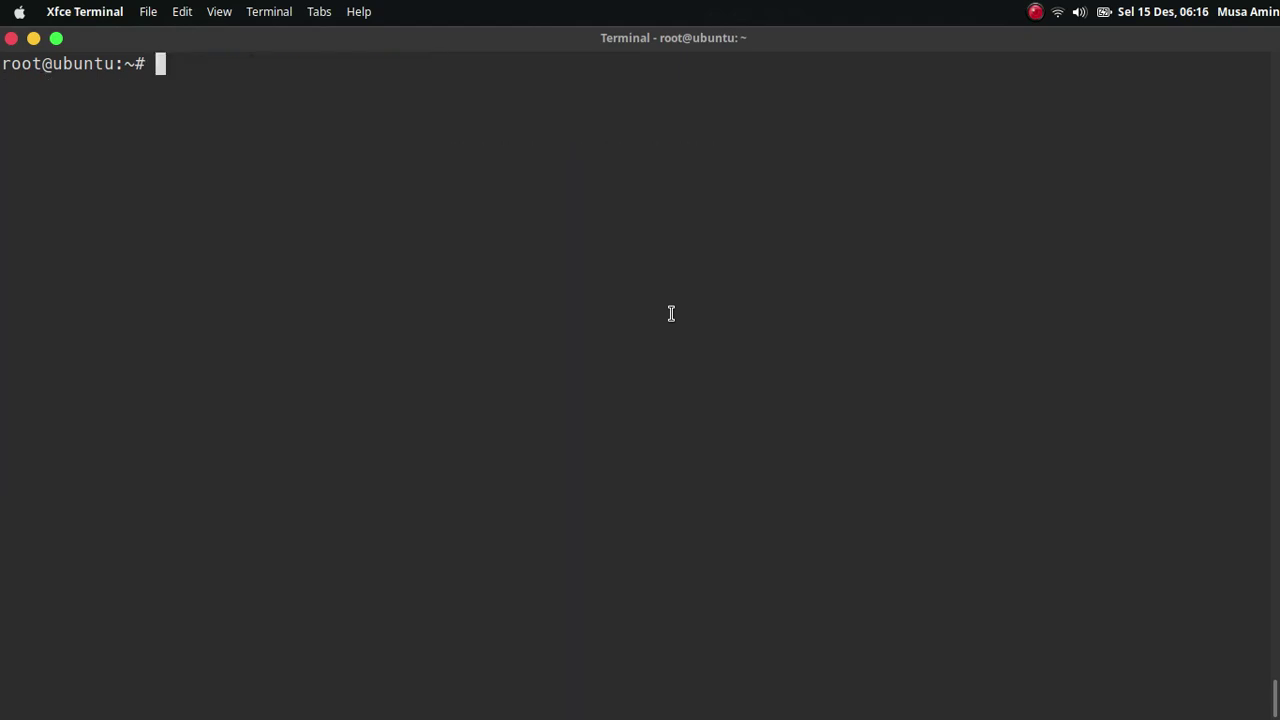
Step: Connect to the webapp database over the public network by running the copied mysql command, including the account password
{"action": "right_click", "coordinate": [370, 248]}
{"action": "left_click", "coordinate": [385, 362]}
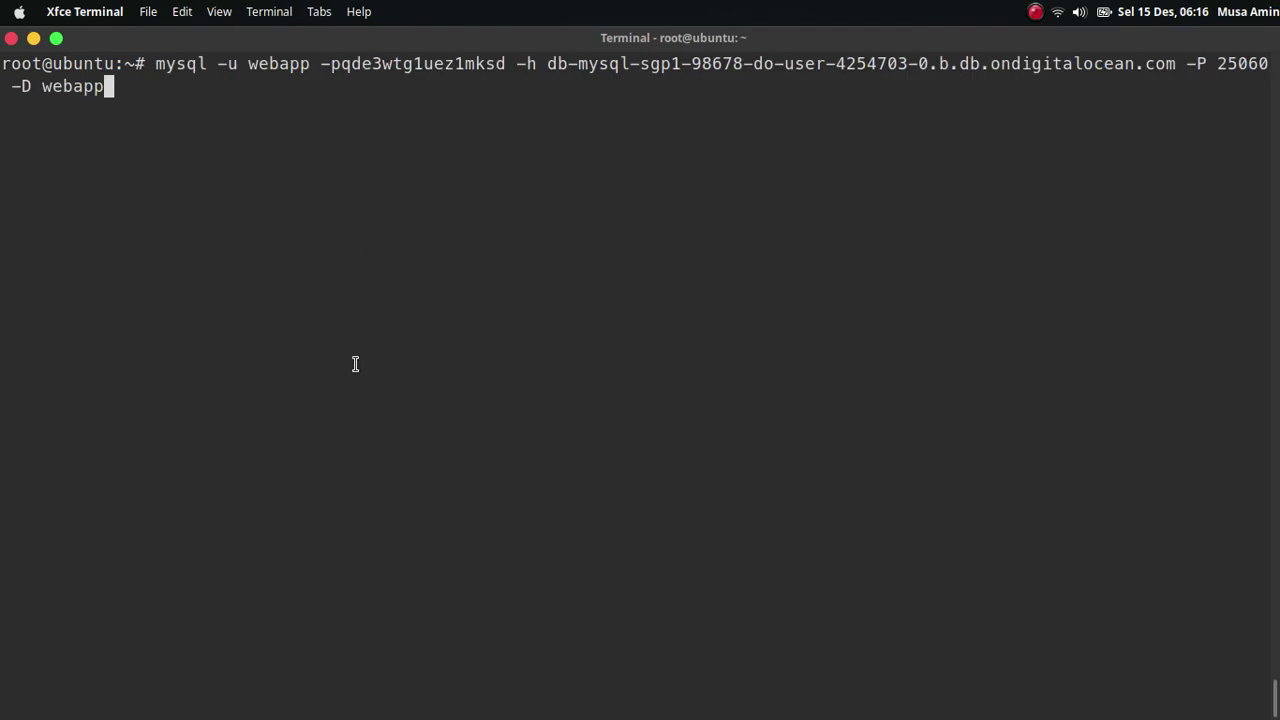
{"action": "key", "text": "Return"}
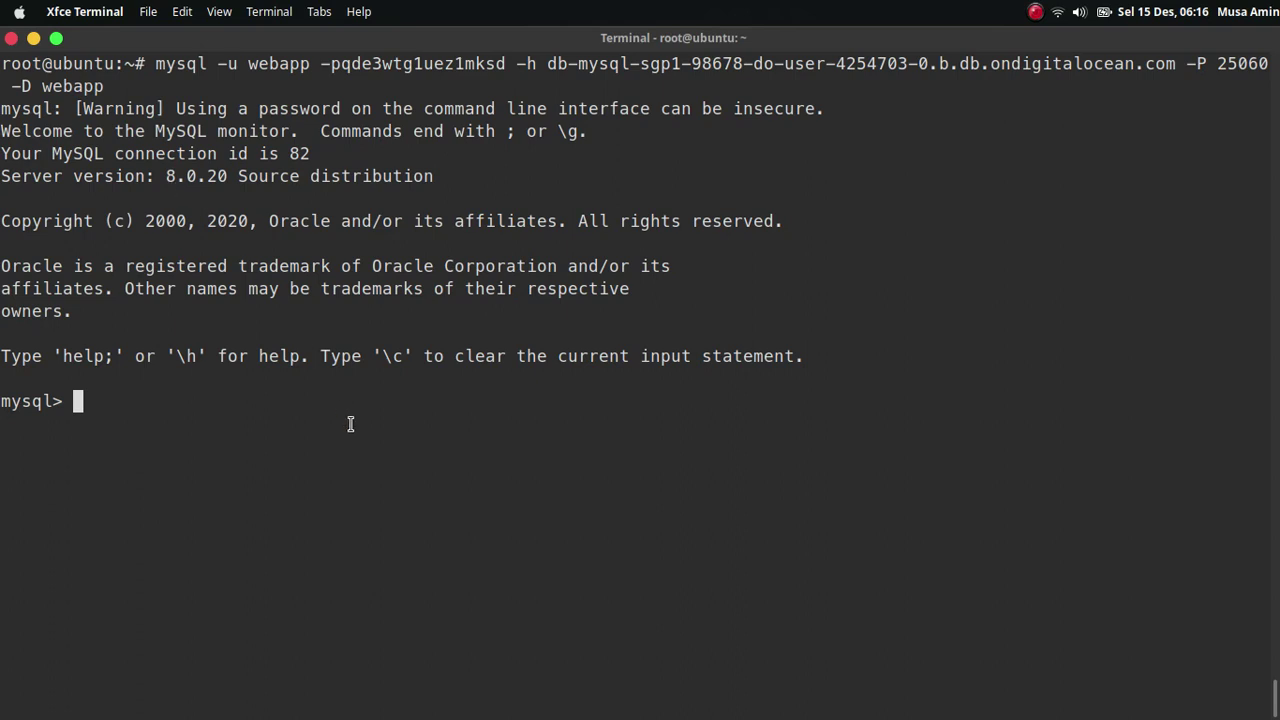
Step: Run status in the MySQL session, examine the current user and connection host, and exit to a cleared shell
{"action": "type", "text": "status"}
{"action": "key", "text": "Return"}
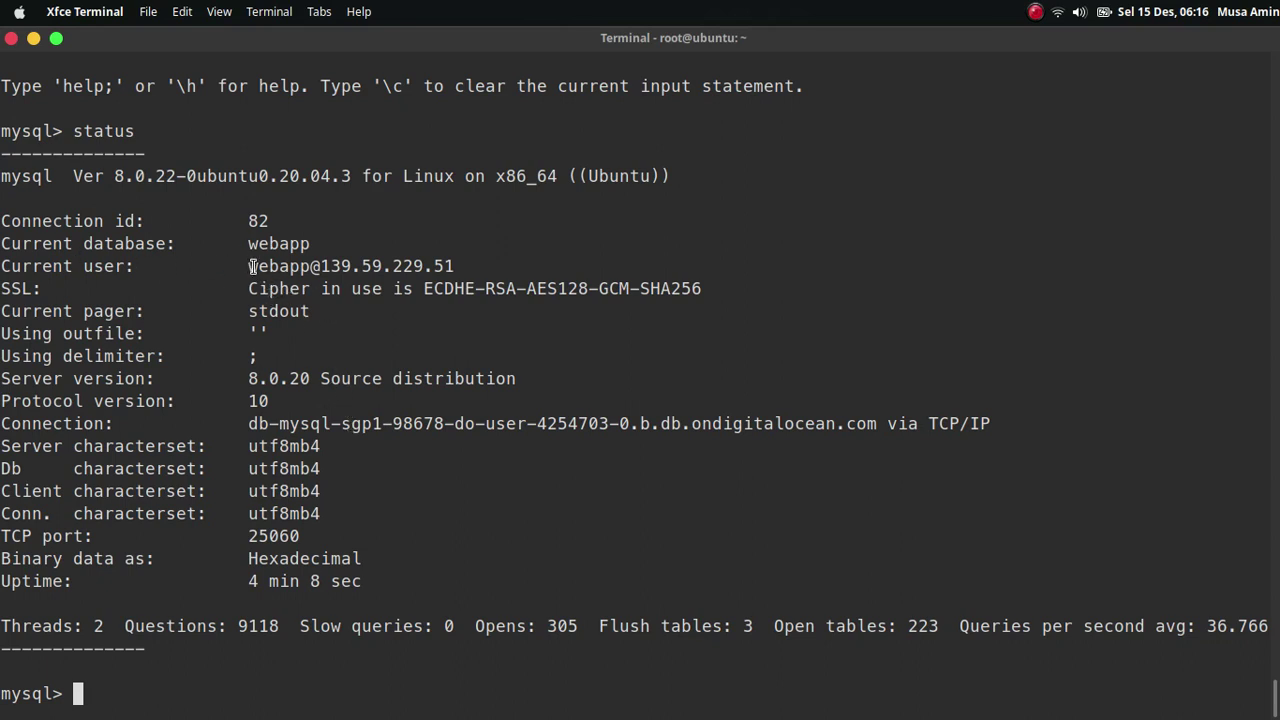
{"action": "left_click_drag", "start_coordinate": [251, 266], "coordinate": [477, 266]}
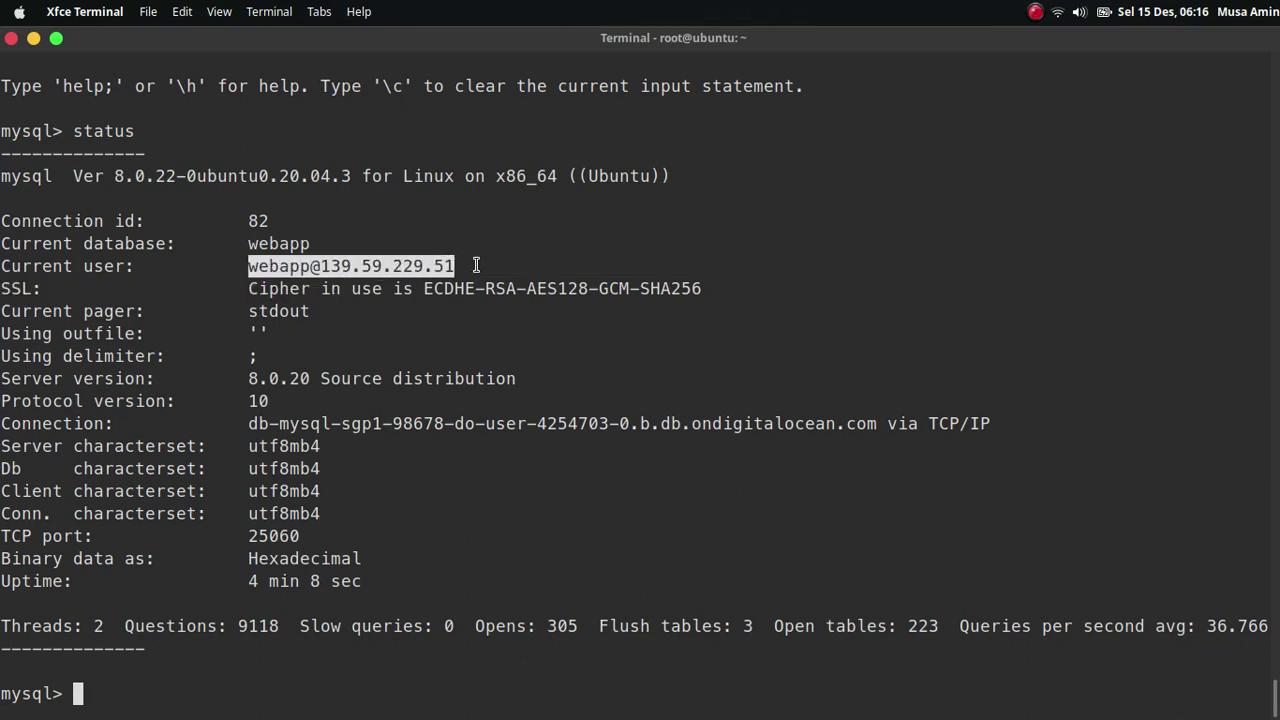
{"action": "left_click", "coordinate": [476, 265]}
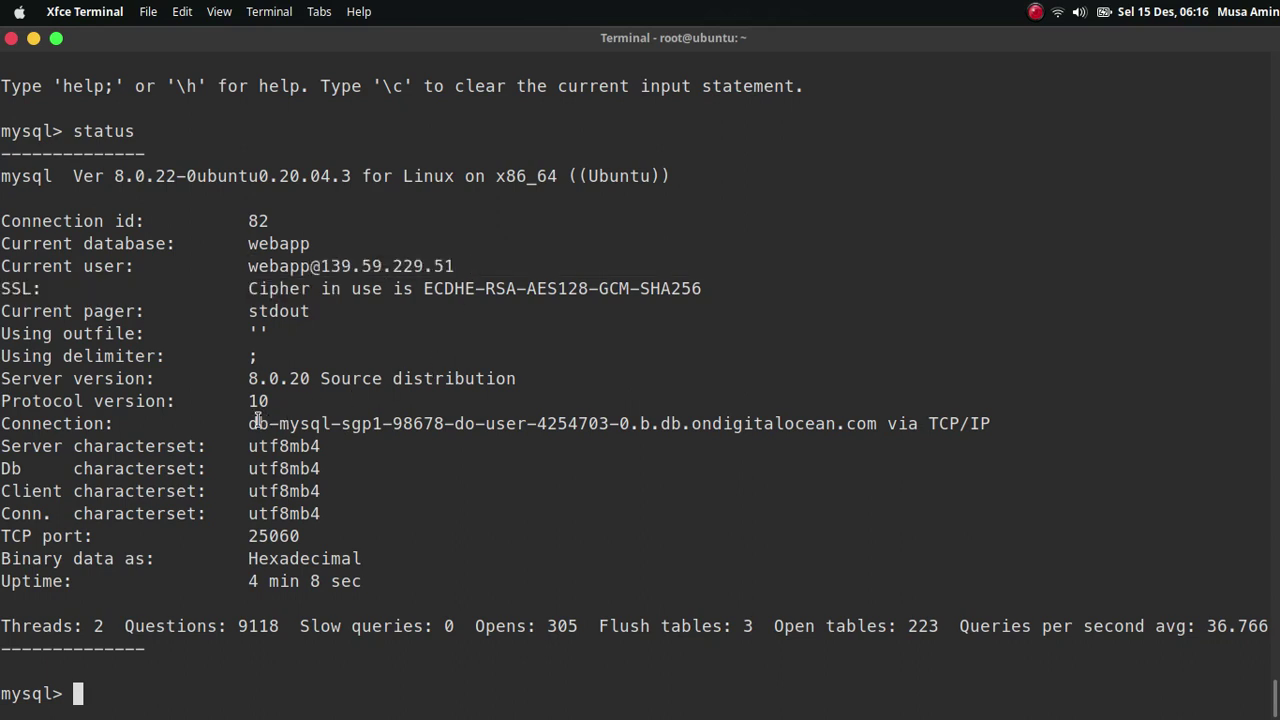
{"action": "left_click_drag", "start_coordinate": [249, 423], "coordinate": [880, 425]}
{"action": "left_click", "coordinate": [752, 486]}
{"action": "key", "text": "ctrl+d"}
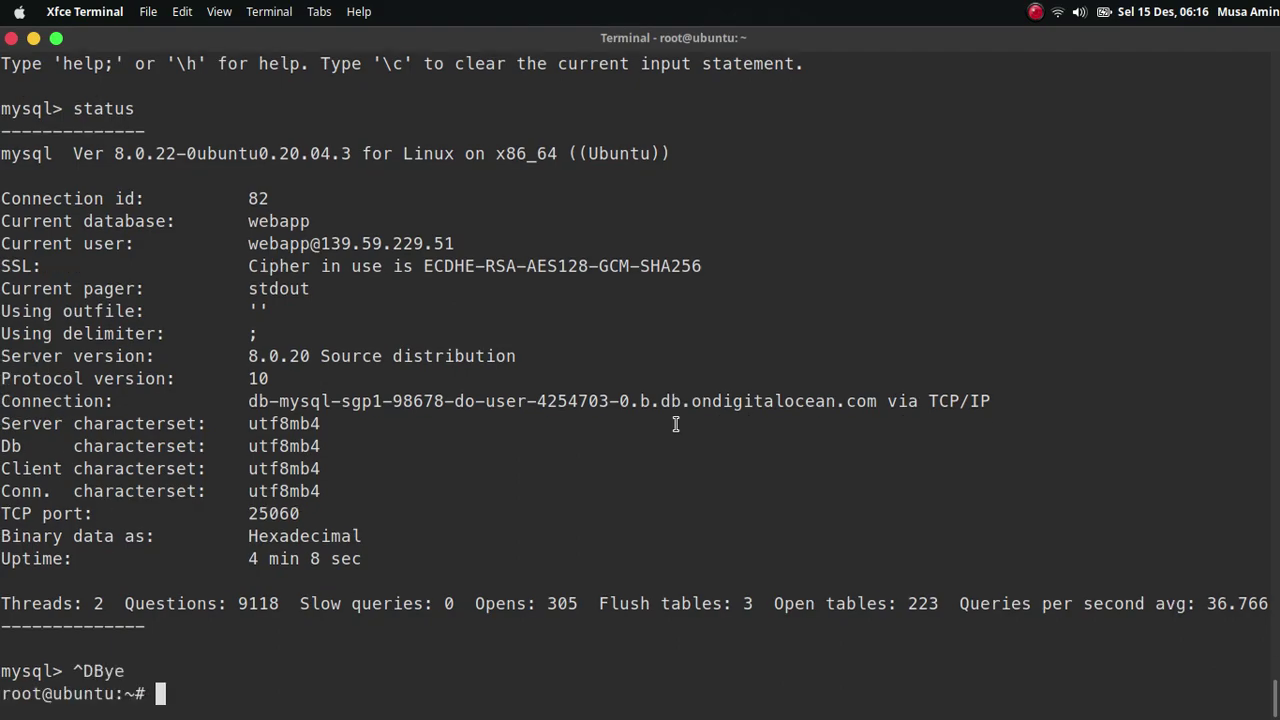
{"action": "key", "text": "ctrl+l"}
Step: Switch back to Firefox, set the connection details to Private network and copy the mysql command
{"action": "key", "text": "alt+Tab"}
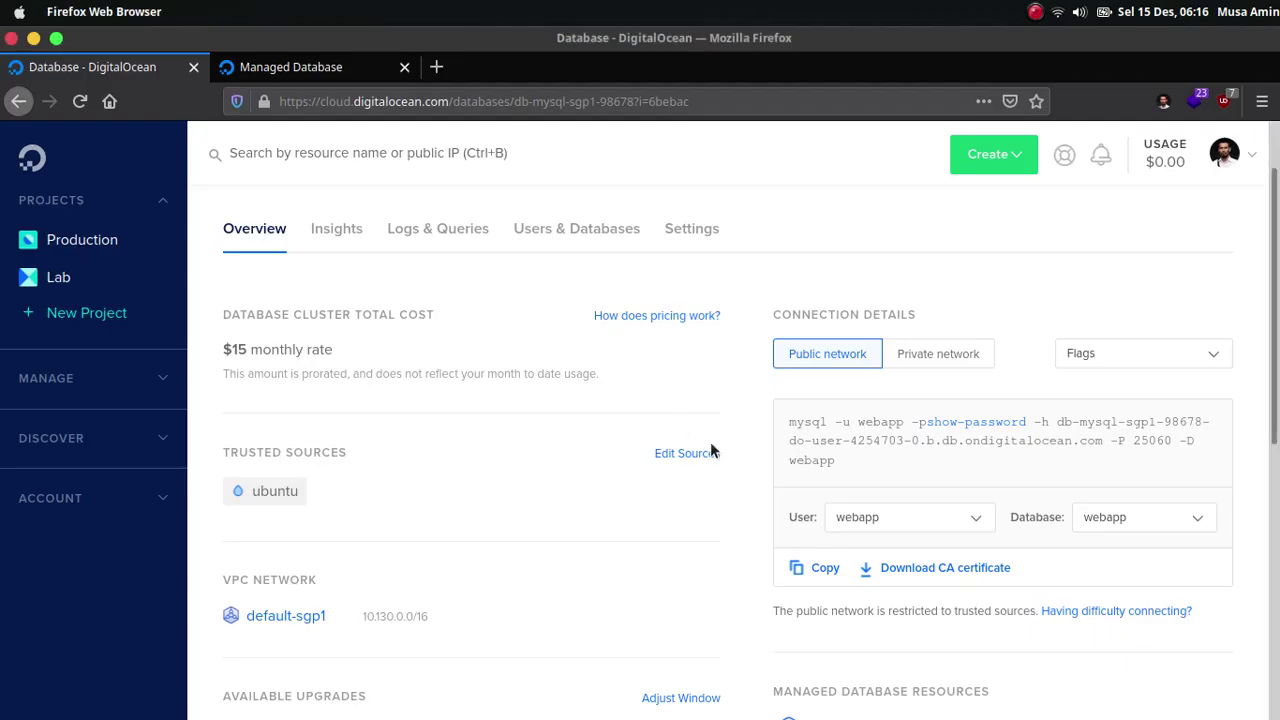
{"action": "left_click", "coordinate": [917, 356]}
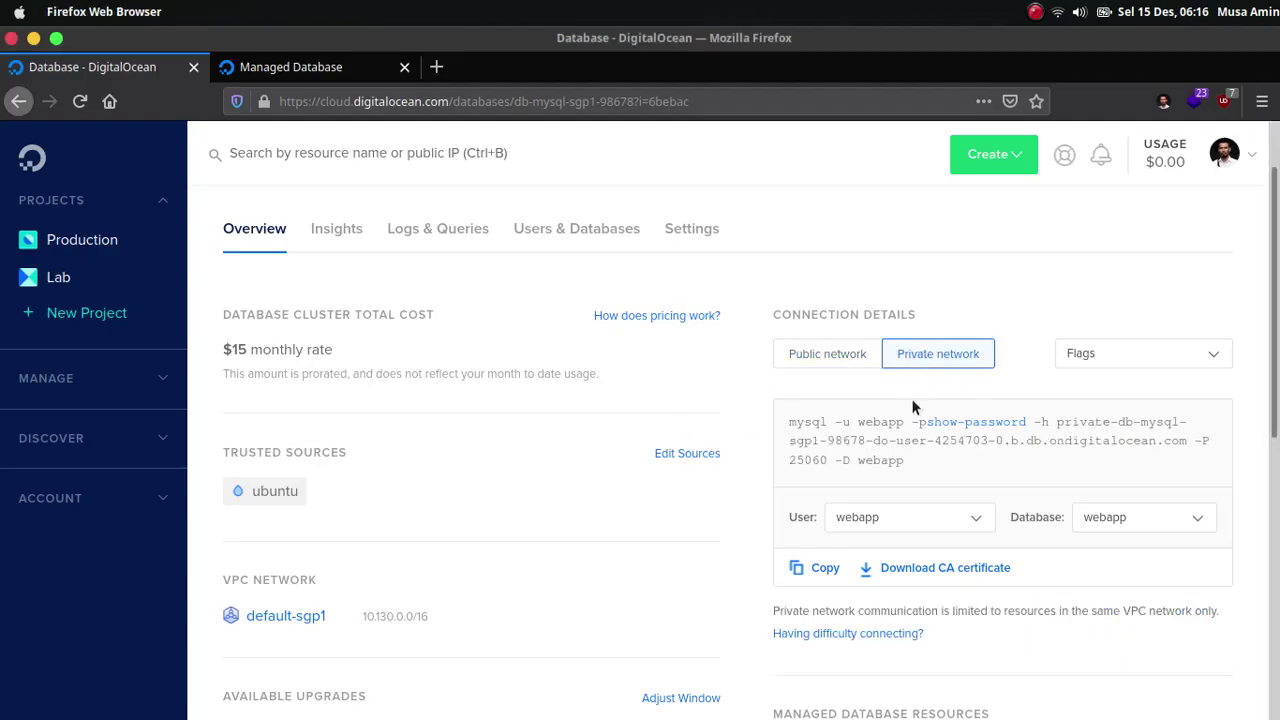
{"action": "left_click", "coordinate": [822, 570]}
Step: Connect from the terminal with the copied private network mysql command, including the account password, and run status in the session
{"action": "key", "text": "alt+Tab"}
{"action": "right_click", "coordinate": [634, 325]}
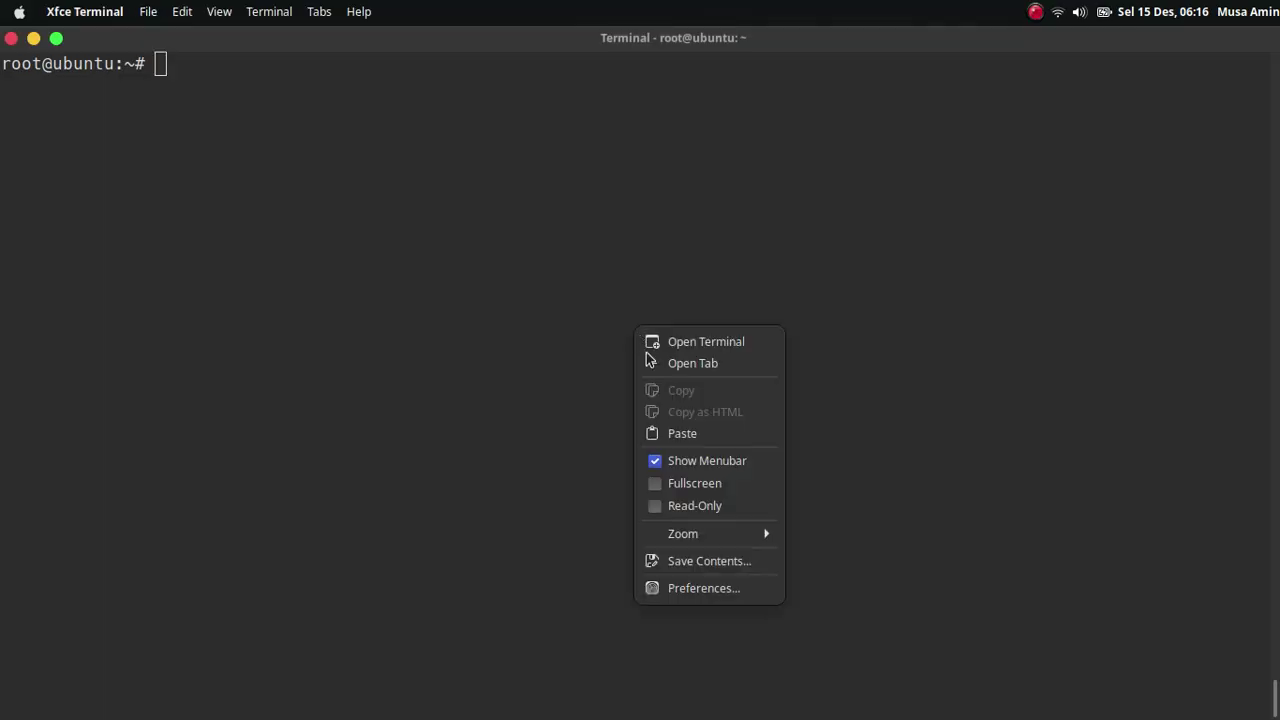
{"action": "left_click", "coordinate": [672, 433]}
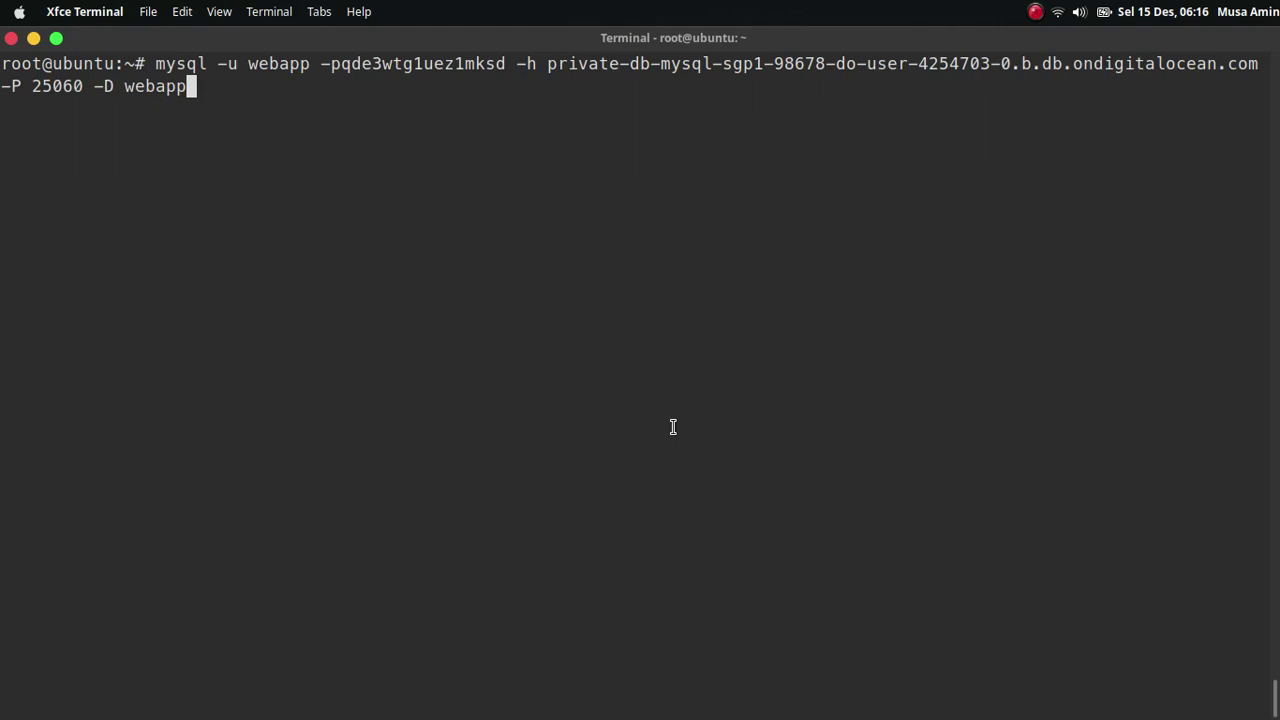
{"action": "key", "text": "Return"}
{"action": "type", "text": "status"}
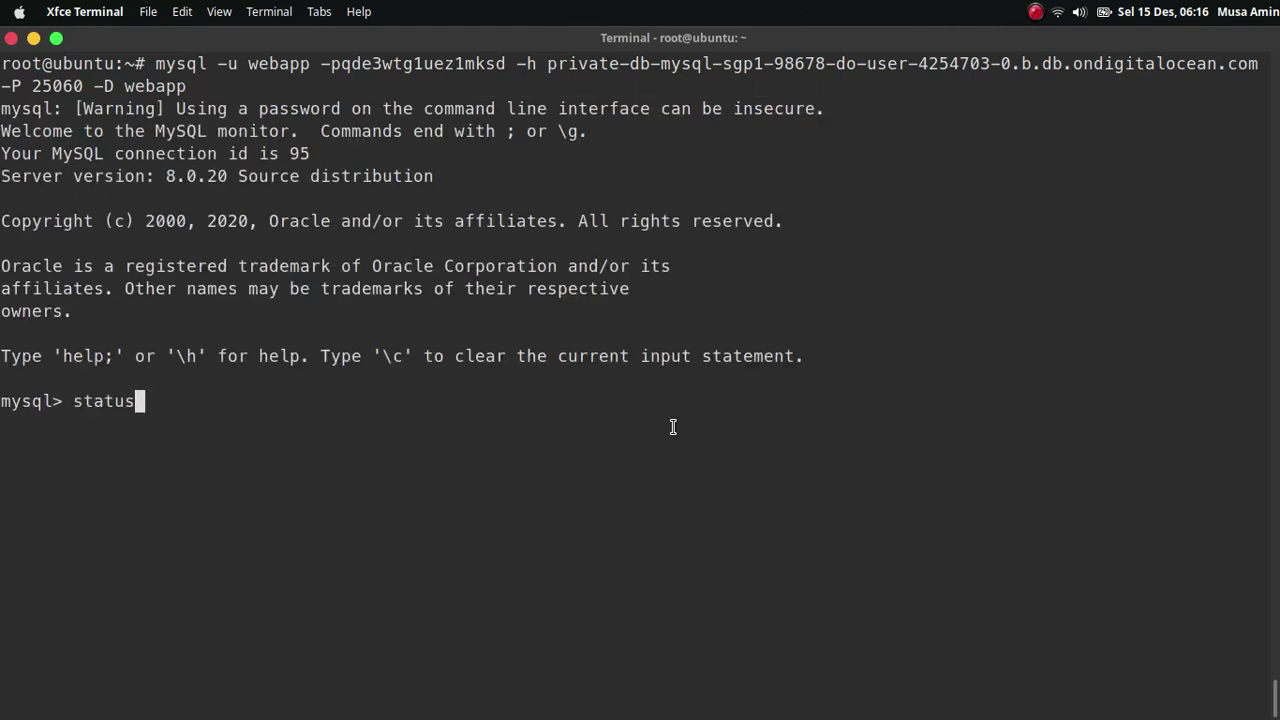
{"action": "key", "text": "Return"}
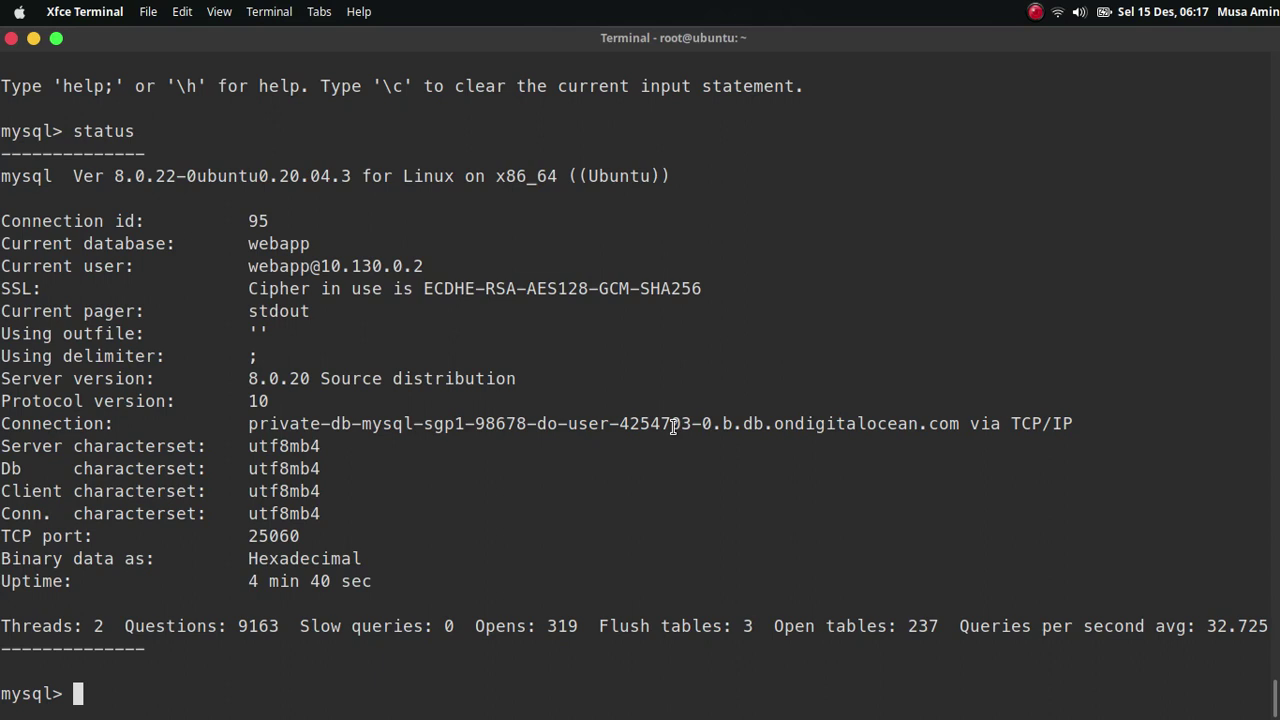
Step: Switch back to Firefox and set the connection details to Public network, displayed as Connection parameters
{"action": "key", "text": "alt+Tab"}
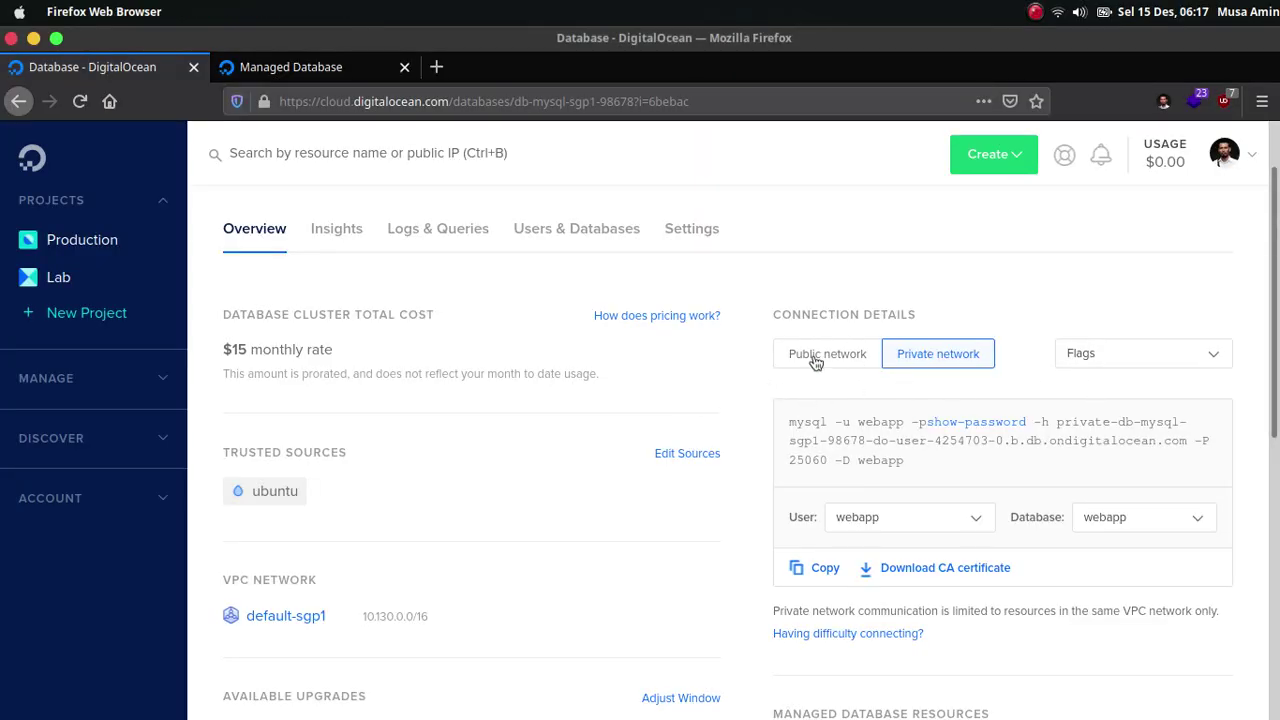
{"action": "left_click", "coordinate": [868, 363]}
{"action": "left_click", "coordinate": [1080, 362]}
{"action": "left_click", "coordinate": [1075, 381]}
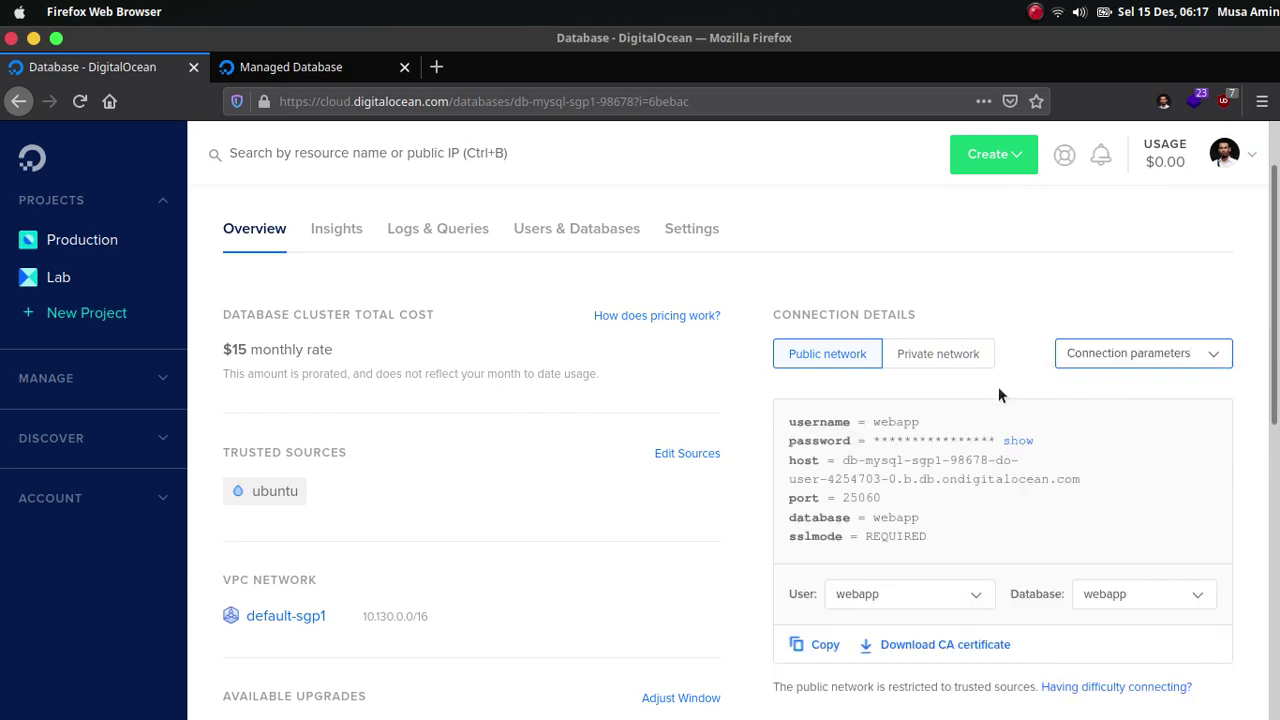